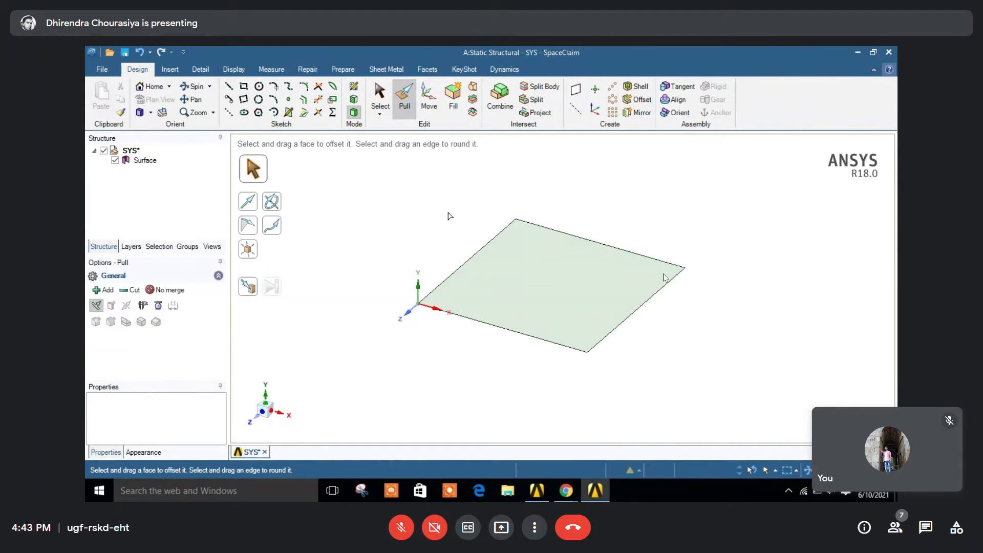
click(572, 297)
scroll(572, 298, up, 2)
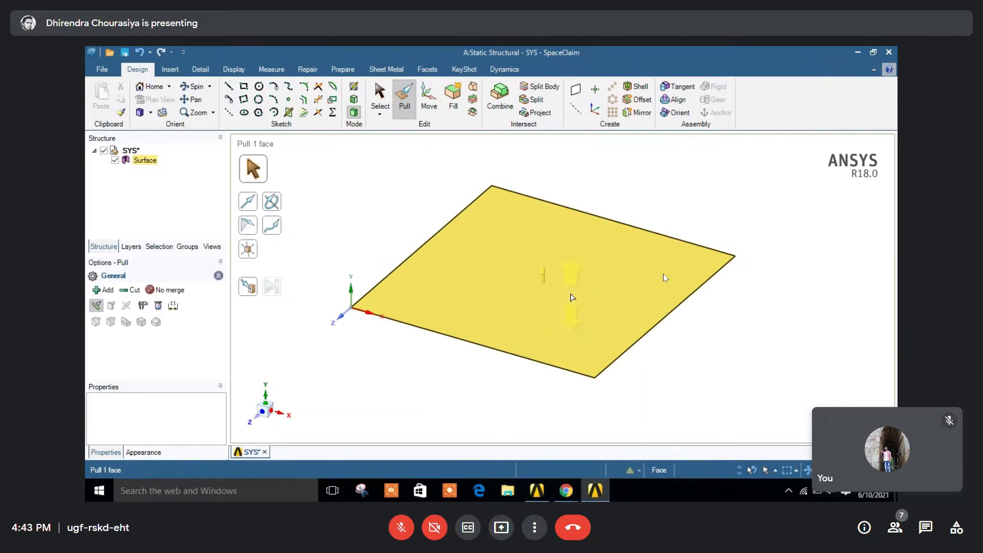
scroll(603, 273, down, 3)
click(654, 247)
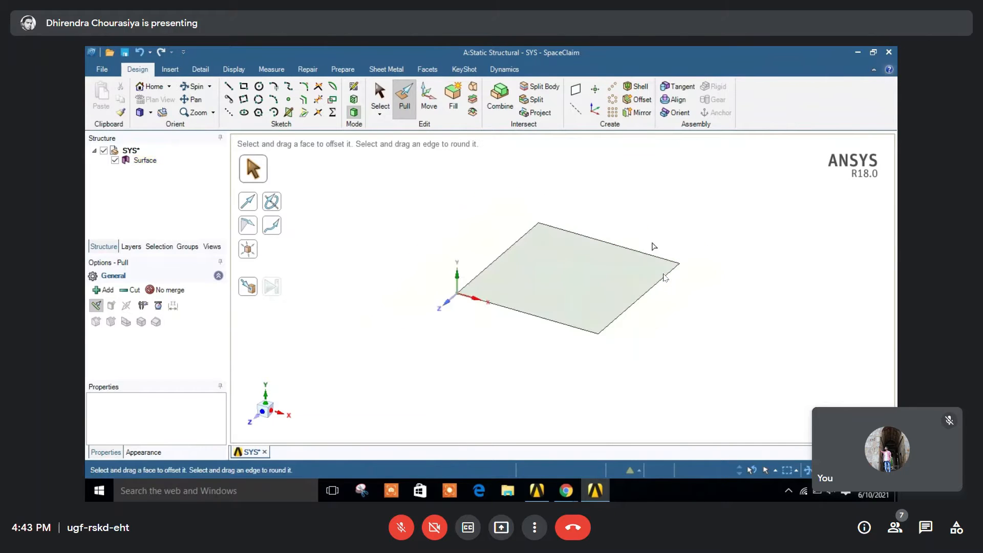
scroll(656, 248, up, 2)
click(668, 274)
scroll(673, 275, up, 1)
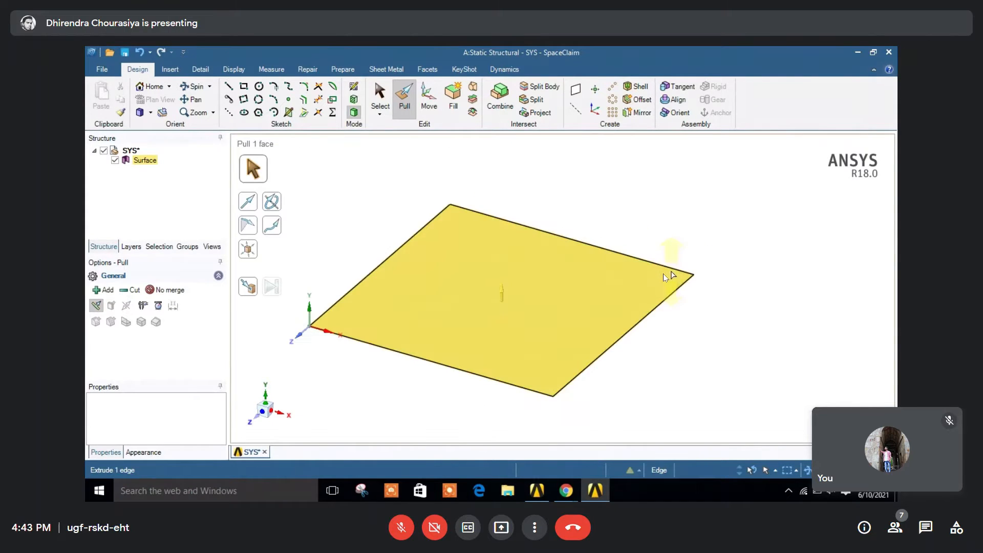
Step: Pull the square surface upward along Y to make a solid block 50 mm tall
click(250, 203)
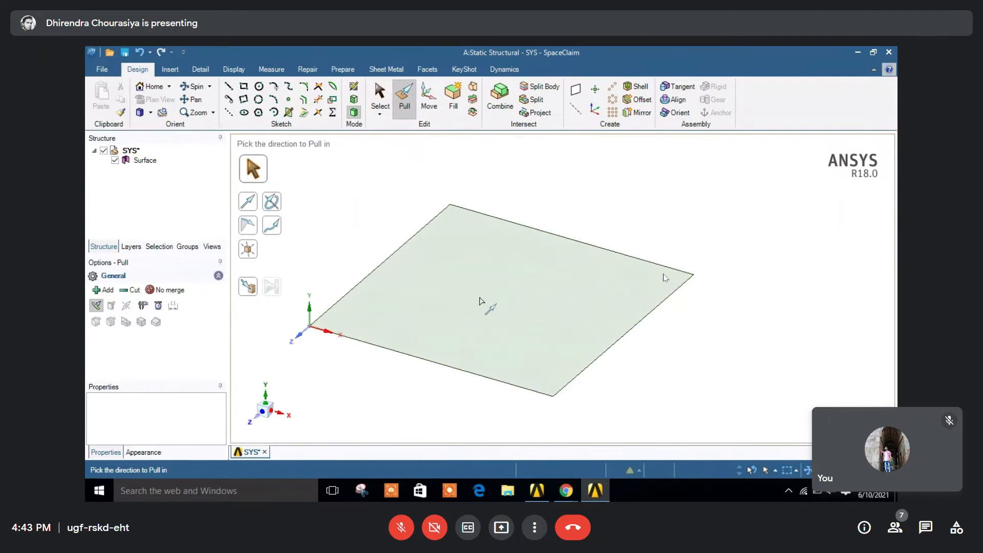
click(473, 299)
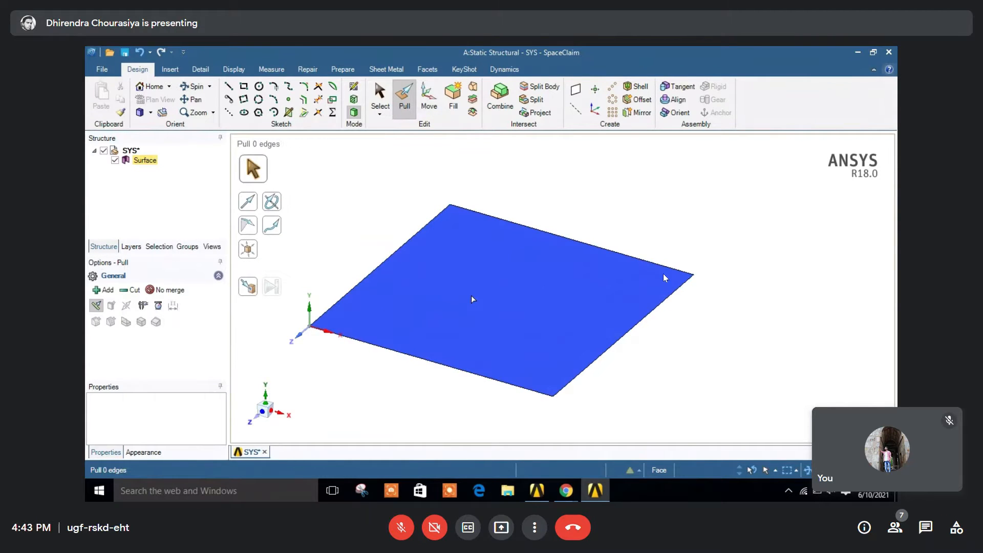
click(467, 262)
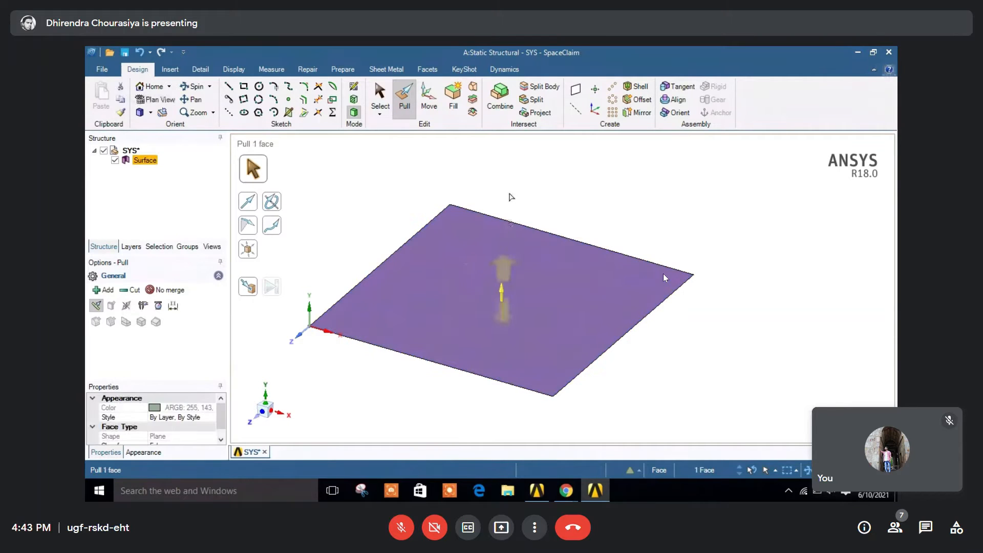
drag(535, 328, 541, 229)
scroll(541, 230, down, 3)
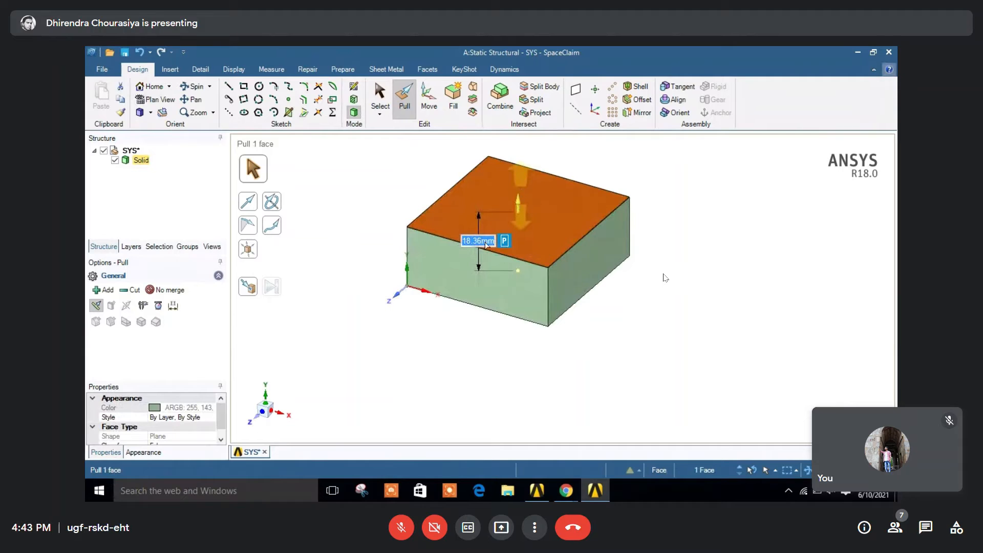
mouse_move(521, 206)
mouse_down()
mouse_move(521, 166)
mouse_move(504, 199)
mouse_up()
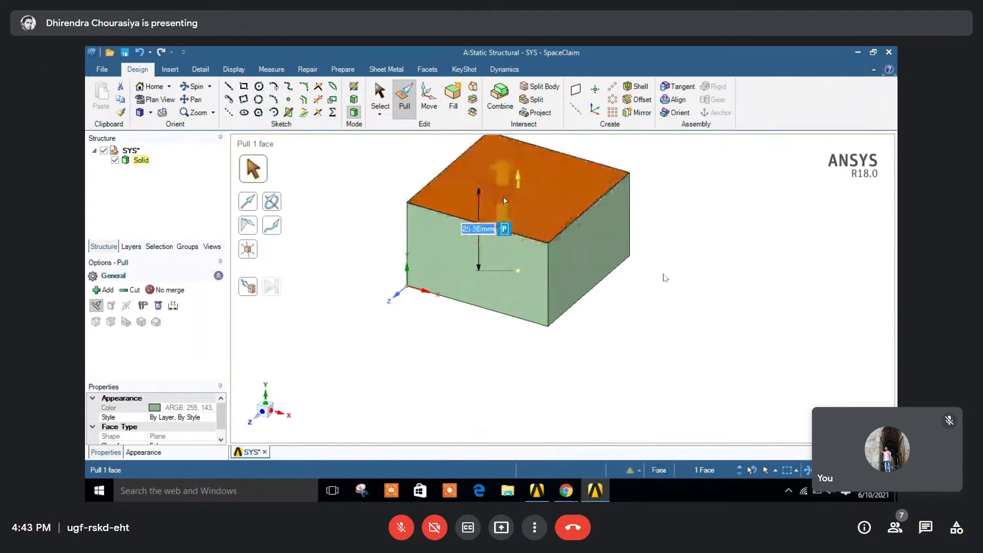
text(50)
key(Return)
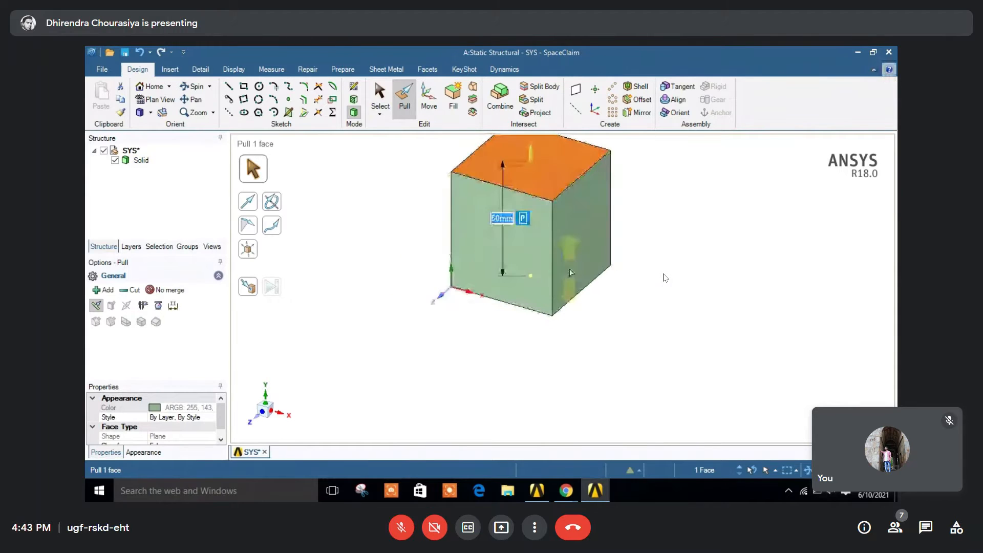
scroll(608, 160, up, 2)
click(646, 173)
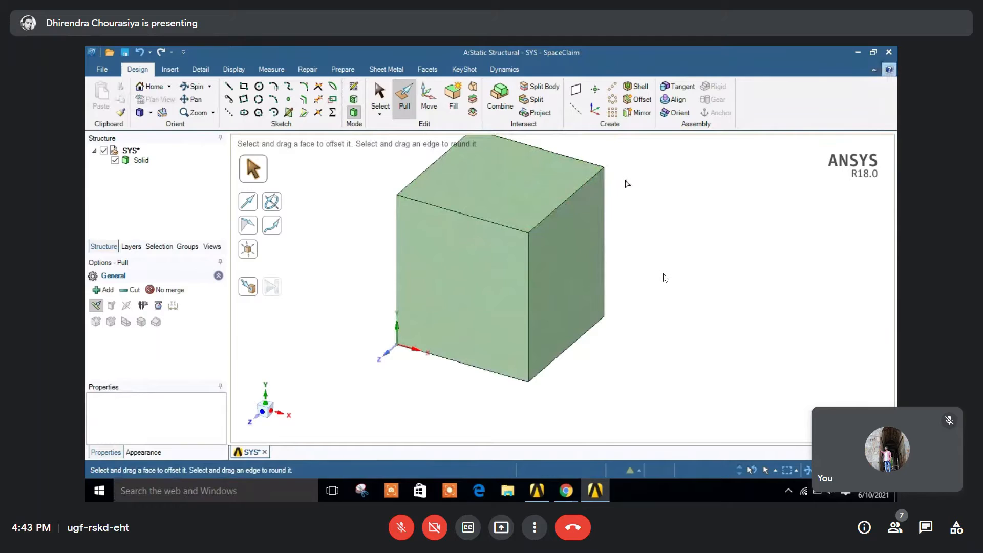
Step: Pull the block's +X side face and its +Z front face outward to lengthen and deepen the solid
click(575, 268)
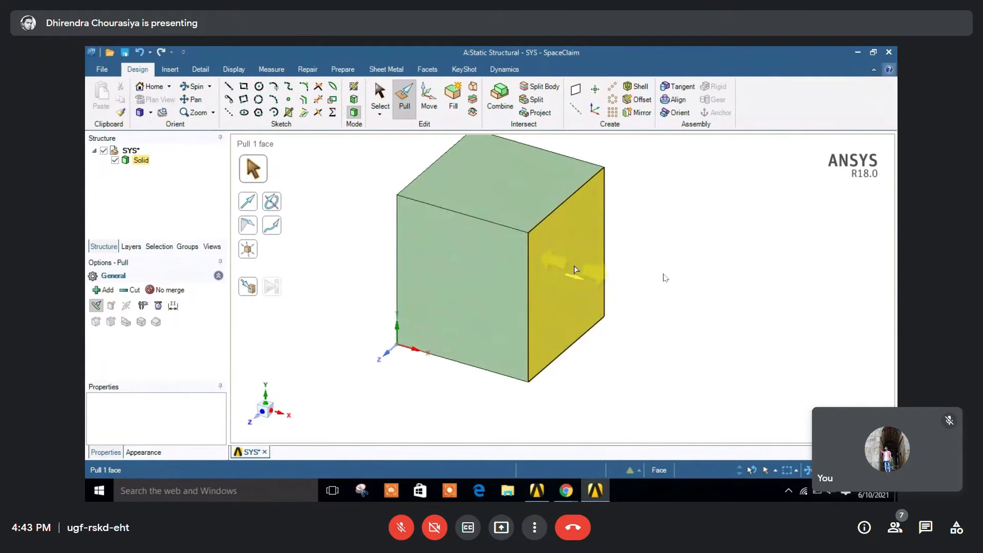
click(574, 270)
drag(574, 270, 701, 323)
click(521, 309)
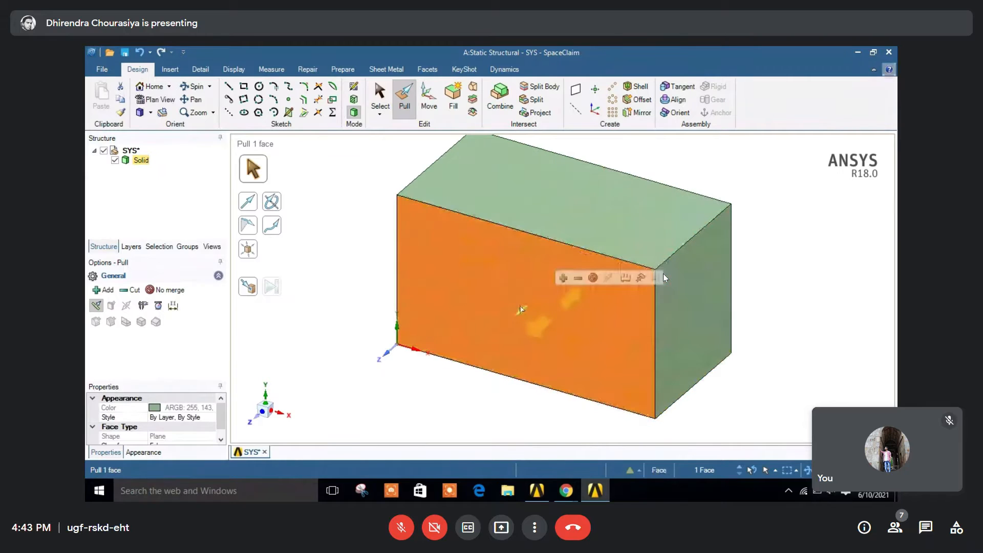
drag(520, 308, 463, 353)
Step: Pull the block's top face up and down to vary its height, and undo the last pull
click(526, 224)
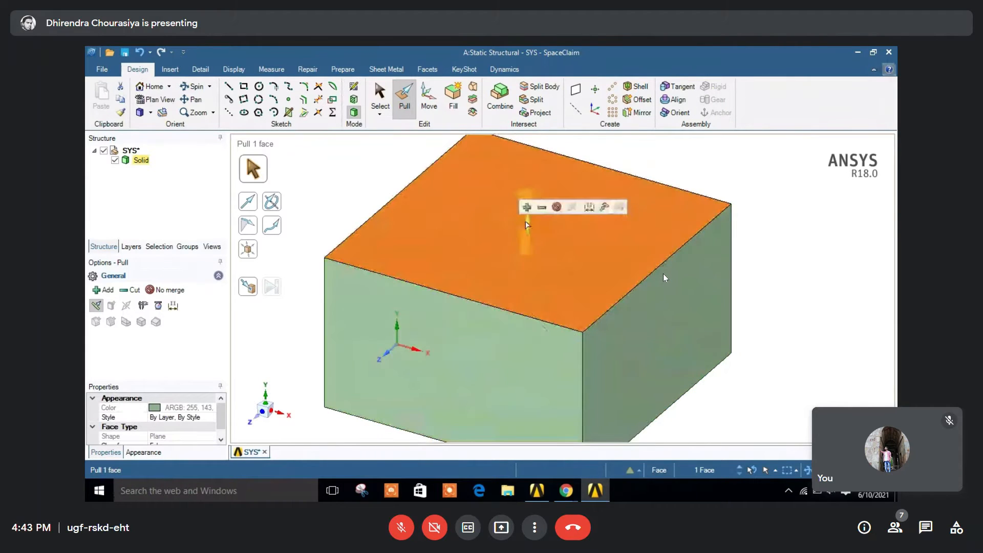
drag(526, 224, 547, 256)
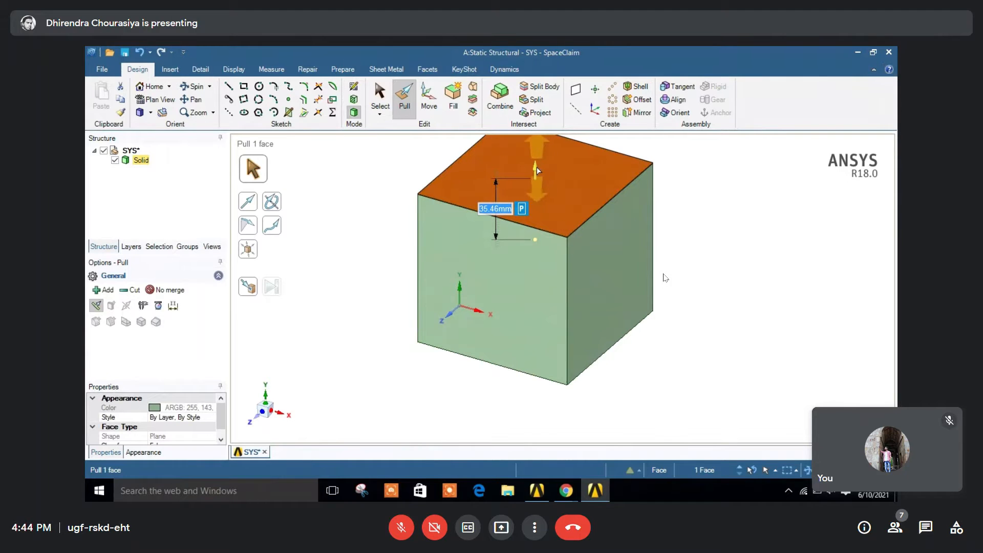
drag(537, 166, 549, 253)
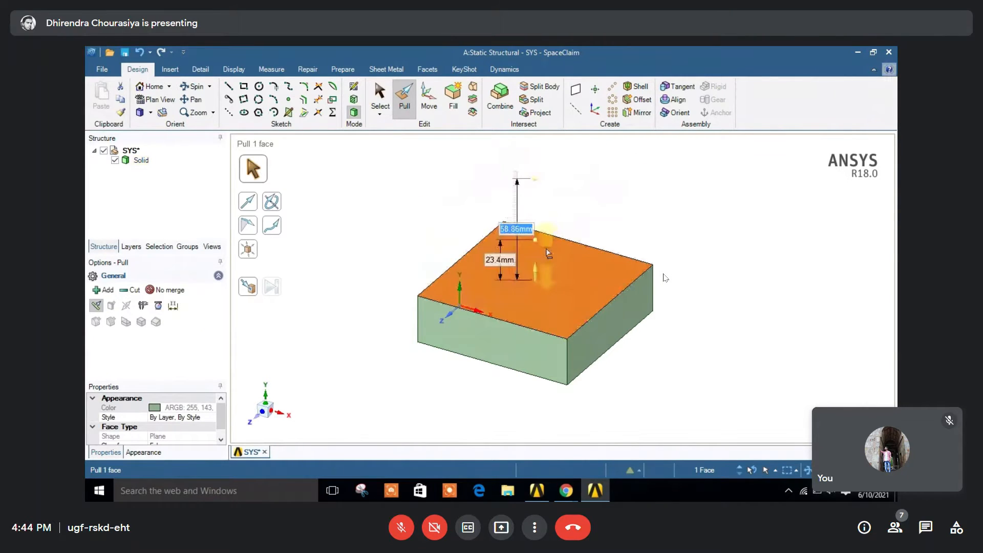
key(ctrl+z)
Step: Pull the block's +X side face inward and readjust its front face backward and forward
click(608, 303)
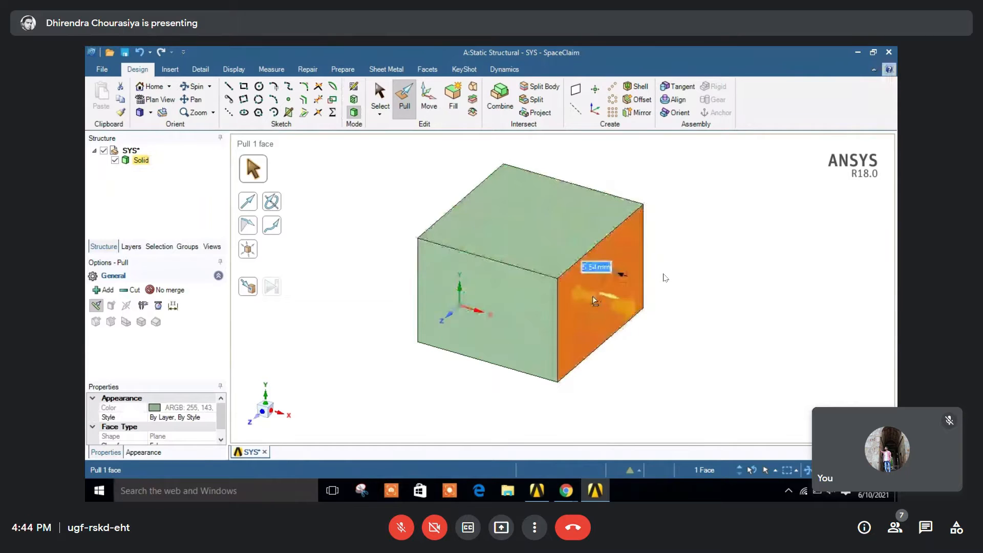
middle_drag(592, 296, 520, 258)
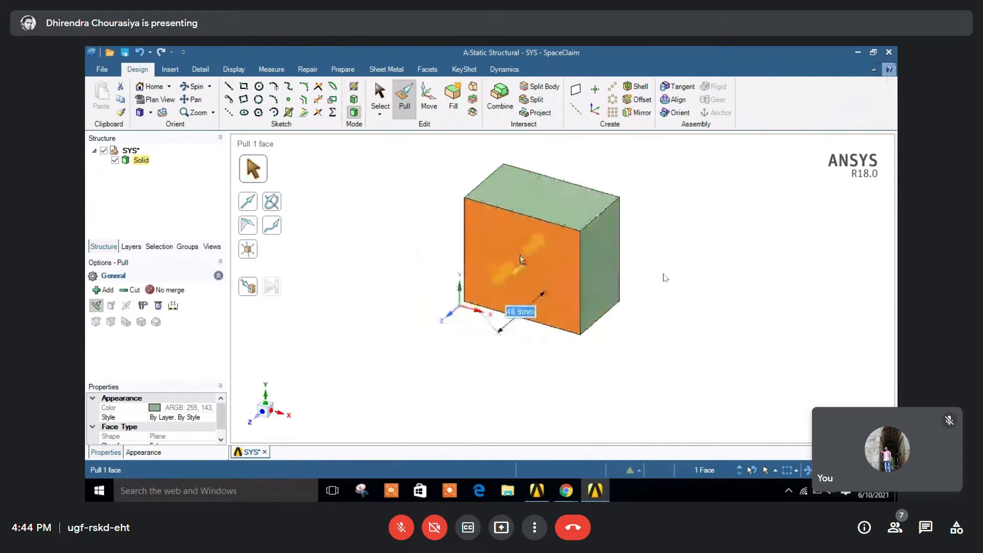
drag(520, 259, 482, 308)
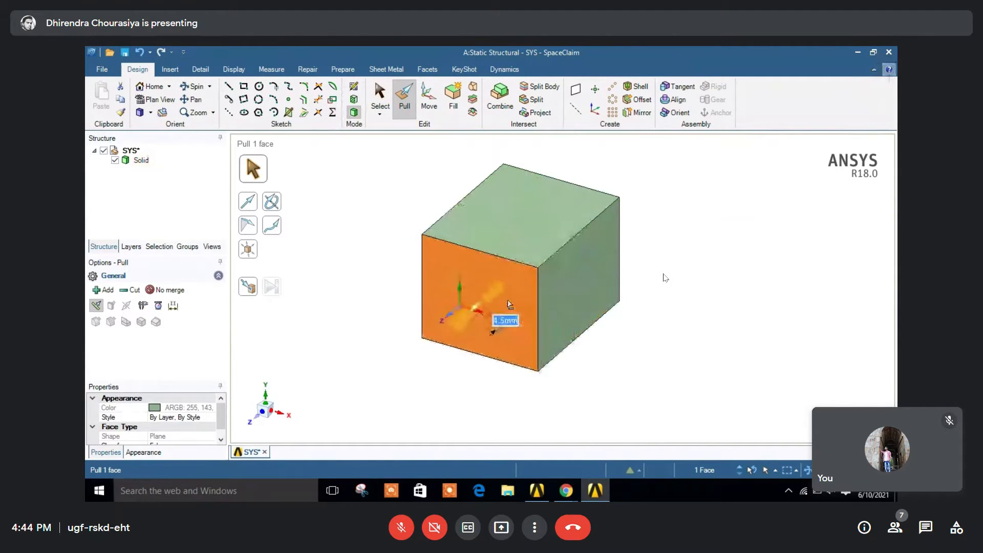
click(707, 289)
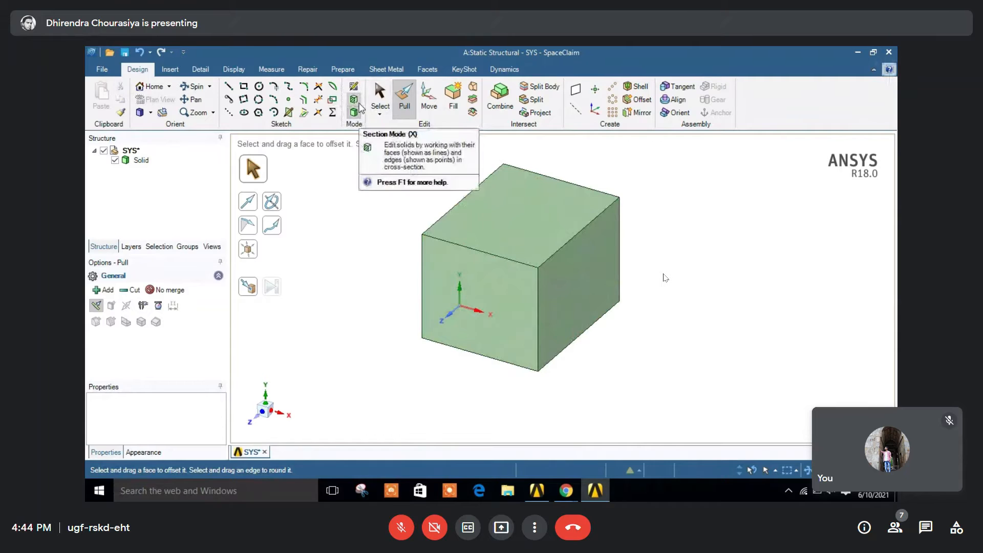
Step: Inspect the block's cross-section at its +X side face in Section mode, and return to 3D mode with the Select tool
click(361, 107)
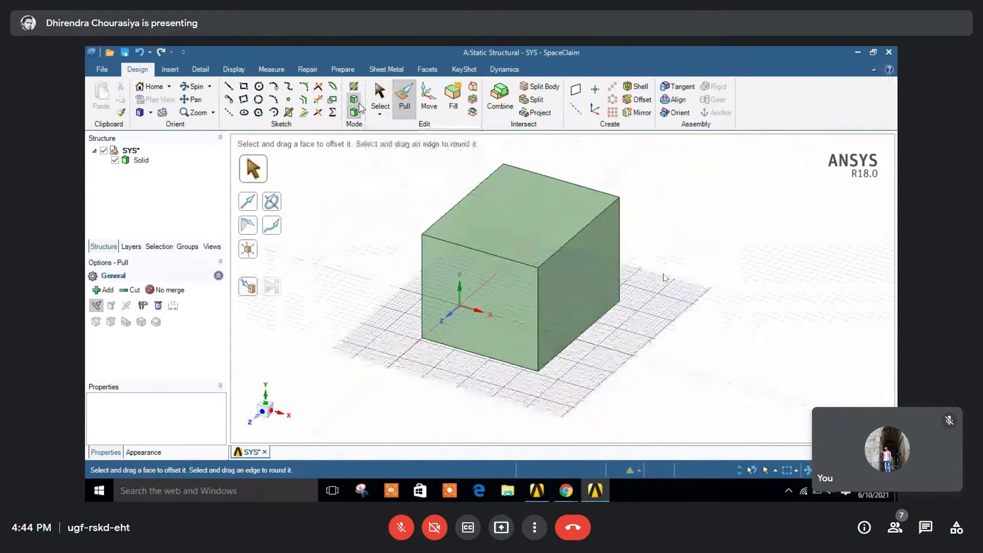
click(359, 109)
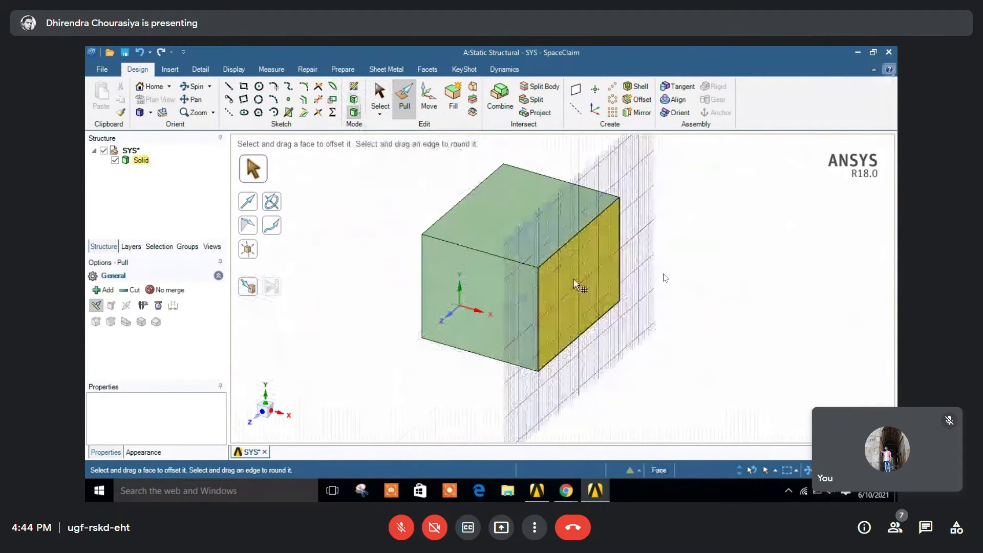
key(x)
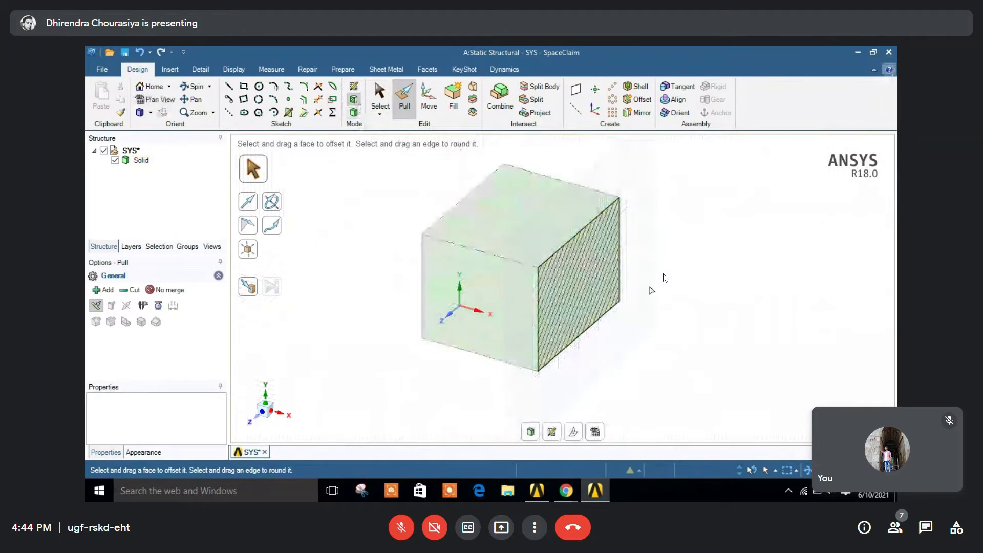
scroll(652, 290, up, 3)
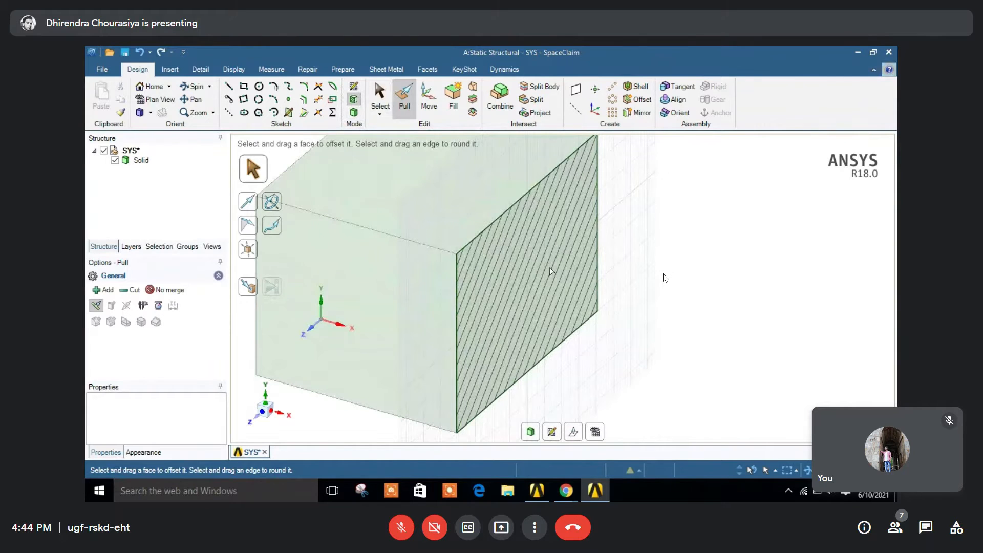
scroll(552, 272, down, 3)
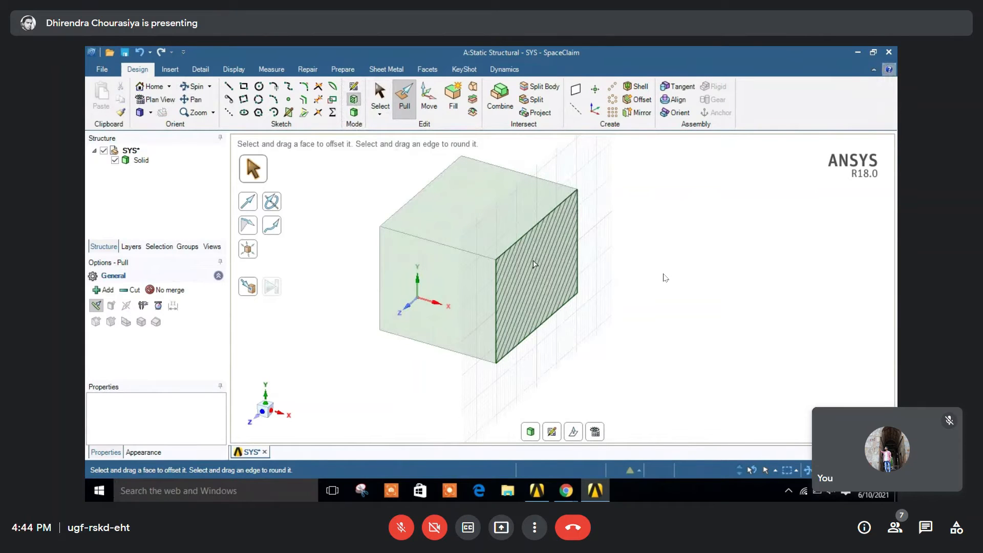
click(354, 100)
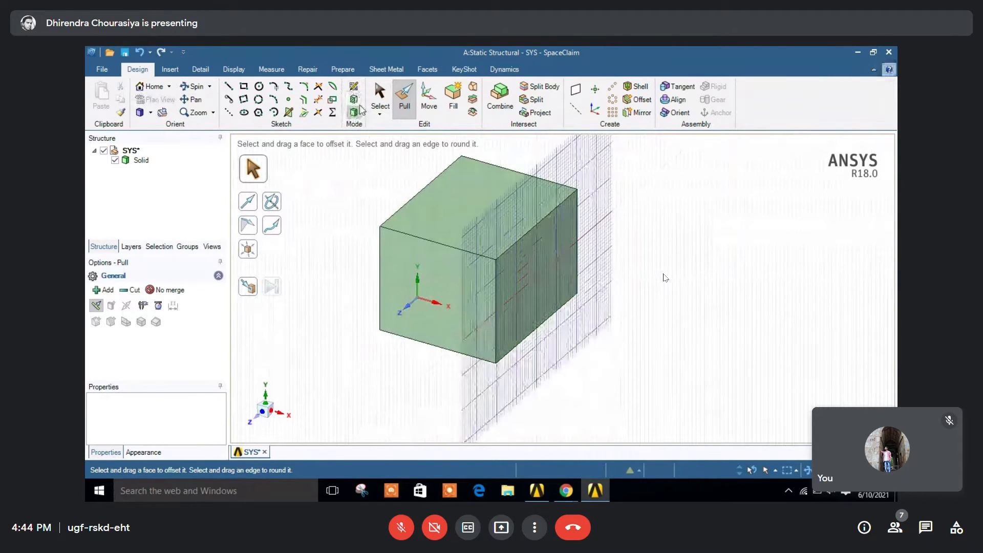
click(380, 95)
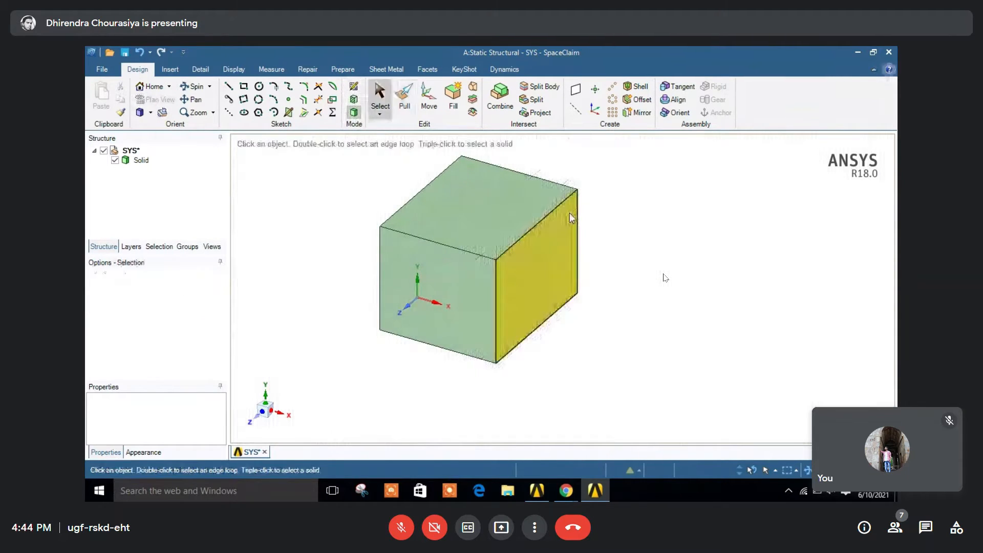
Step: Examine the solid body through its structure tree entry and from different viewing angles
click(393, 273)
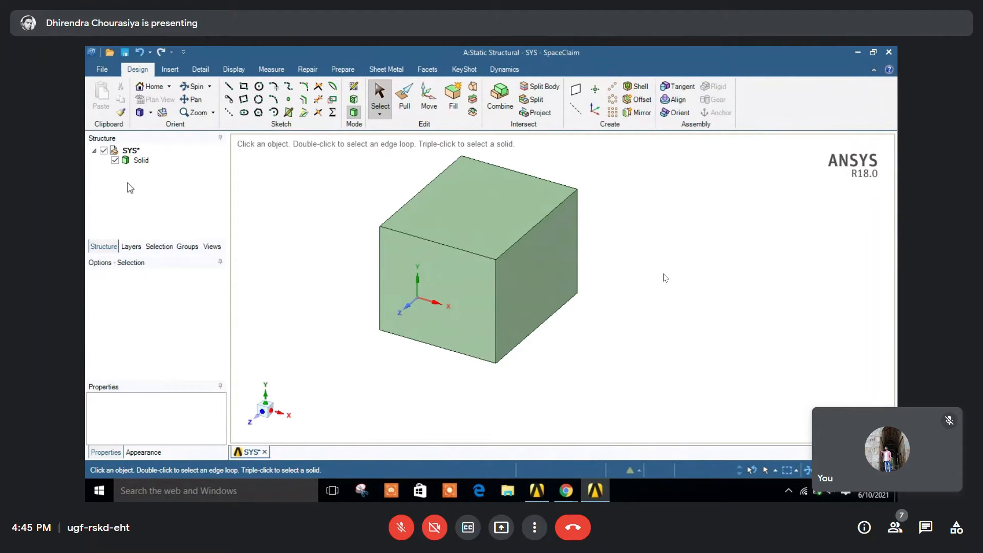
click(140, 161)
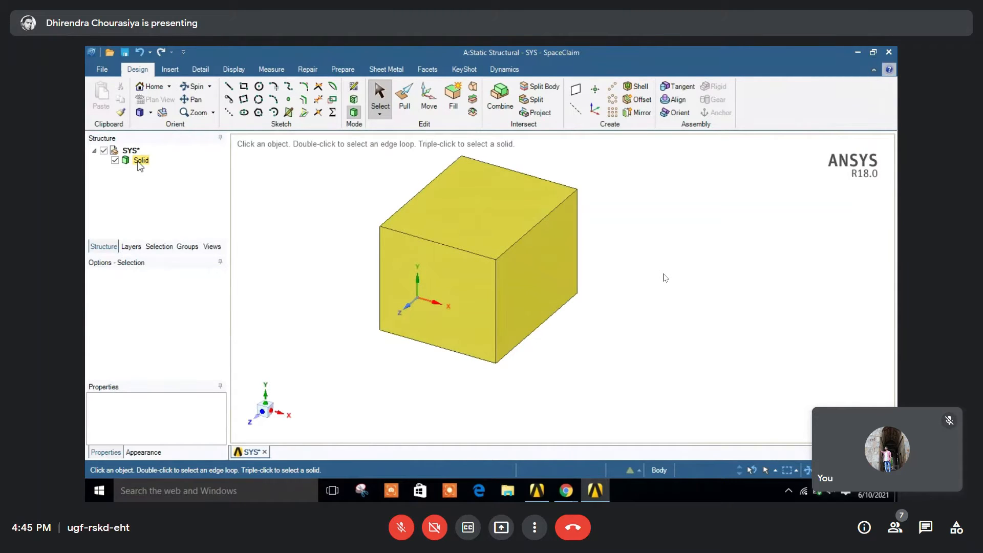
click(137, 196)
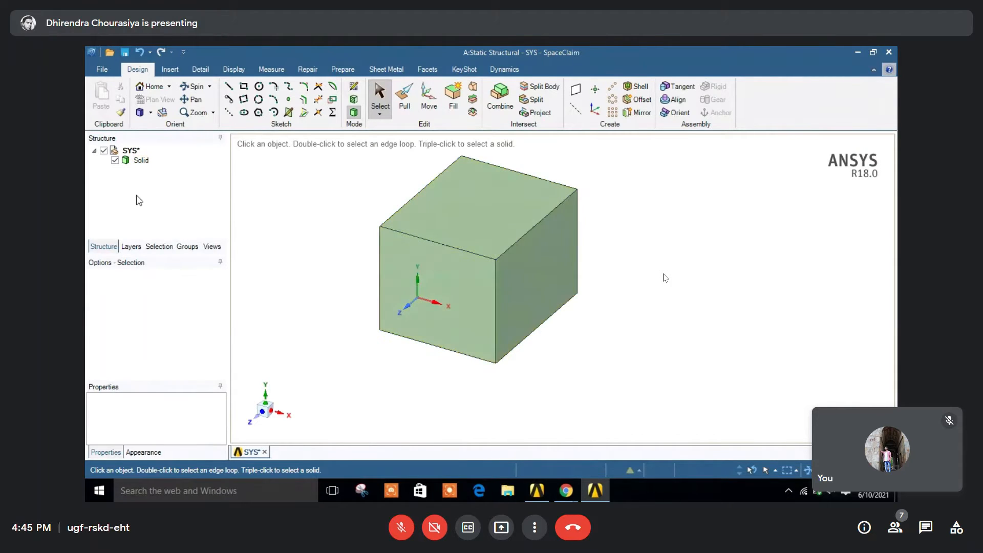
click(139, 161)
scroll(634, 214, up, 2)
middle_drag(596, 191, 686, 224)
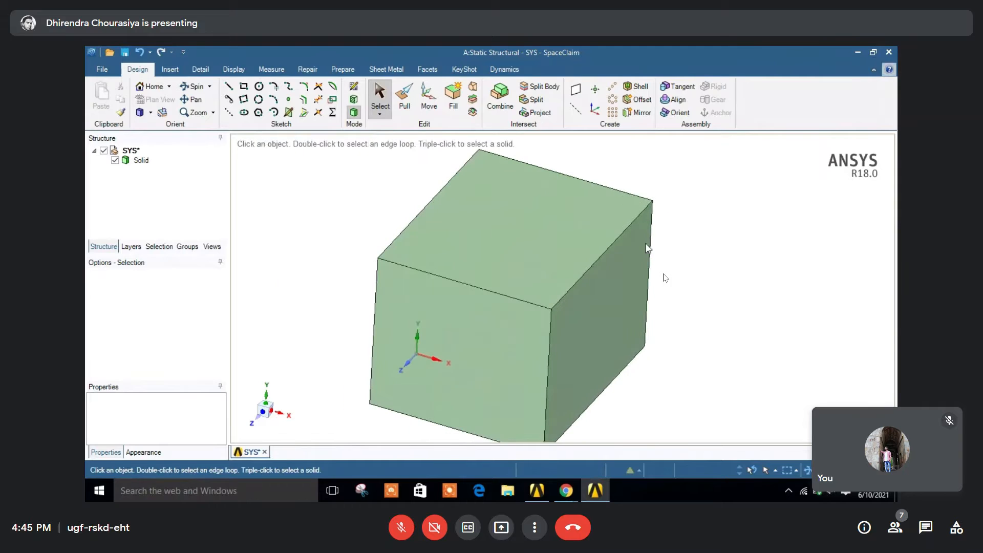
ctrl+middle_drag(697, 298, 660, 285)
scroll(683, 288, down, 2)
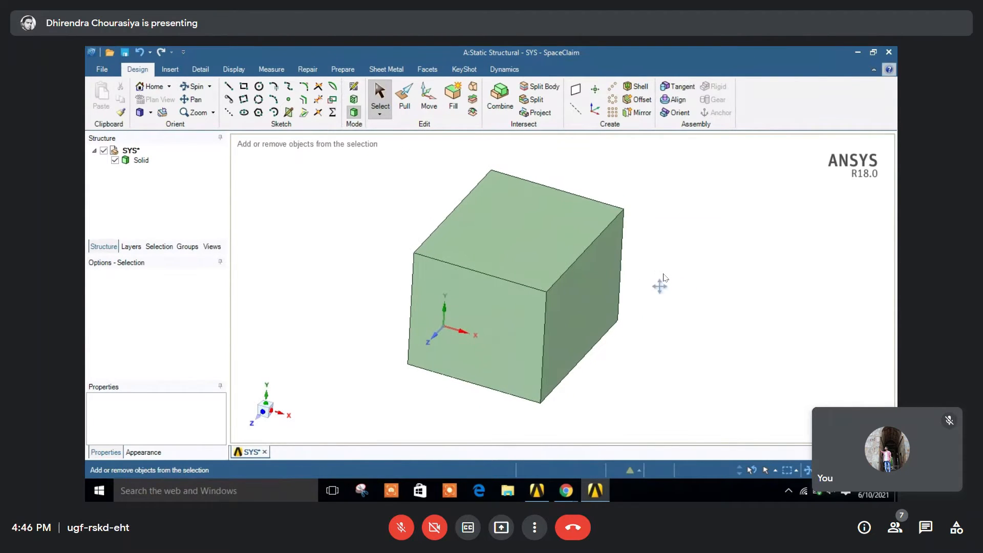
scroll(660, 285, down, 1)
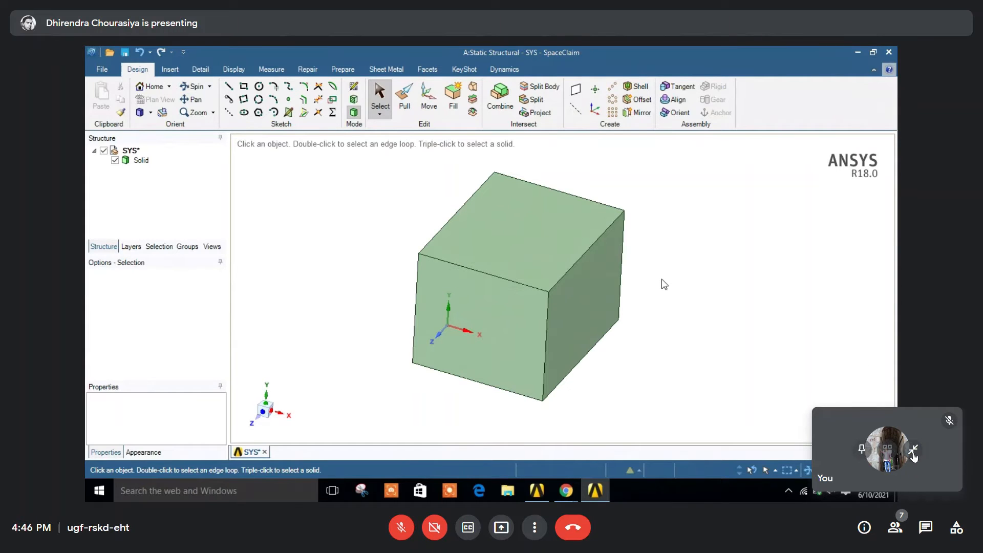
Step: Minimise the self-view tile in Google Meet and check the list of call participants
click(914, 455)
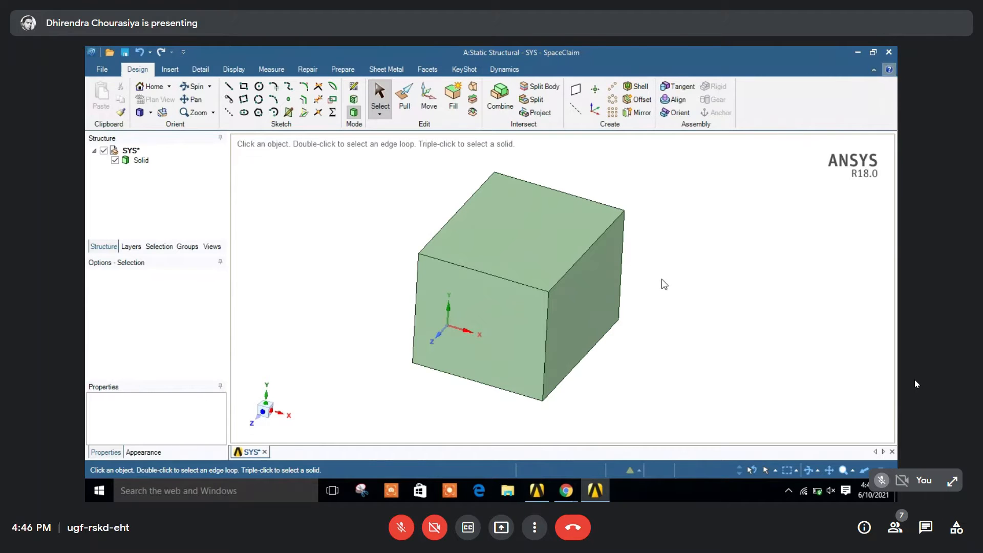
click(895, 527)
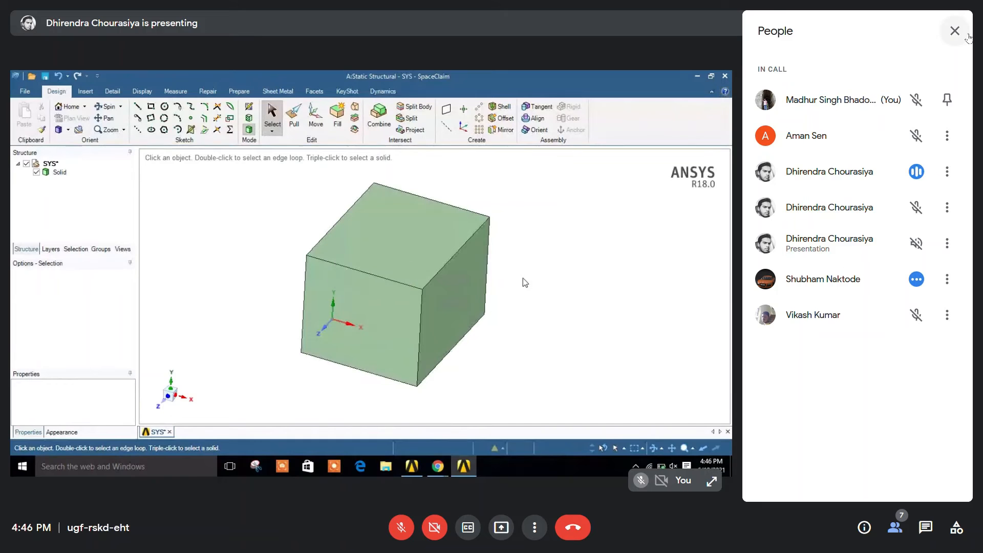
click(967, 36)
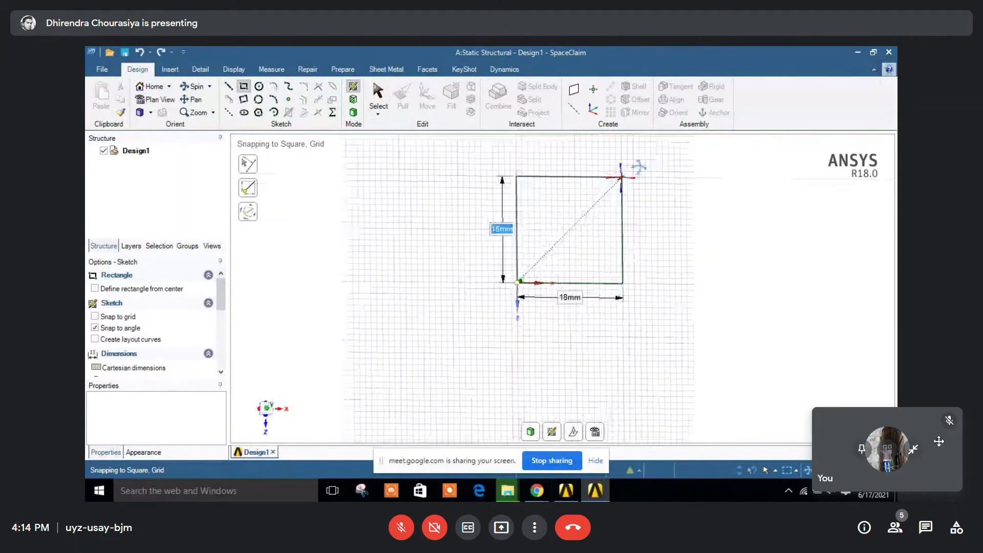
Step: Collapse the self-view tile in the Google Meet window and hide the screen-sharing notification bar
click(914, 450)
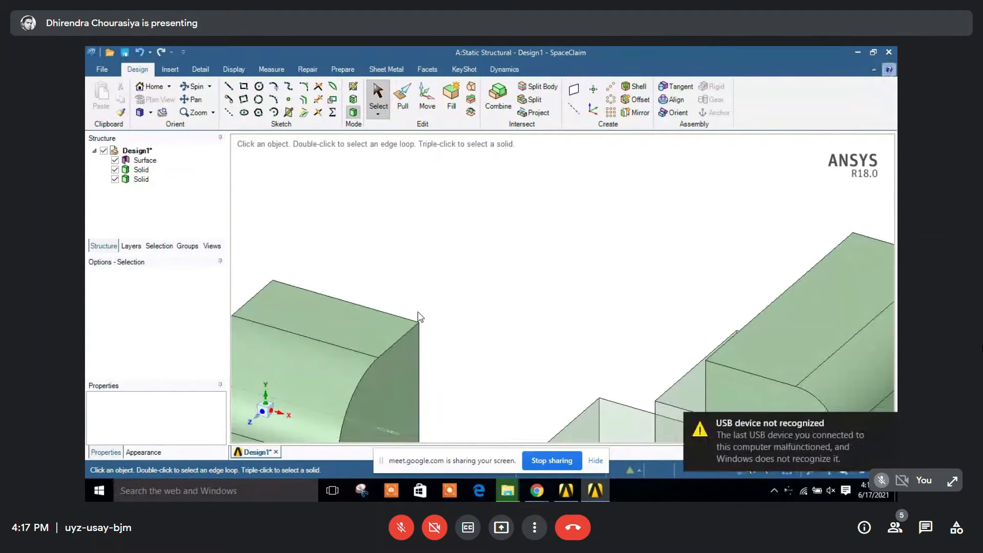
scroll(480, 312, up, 1)
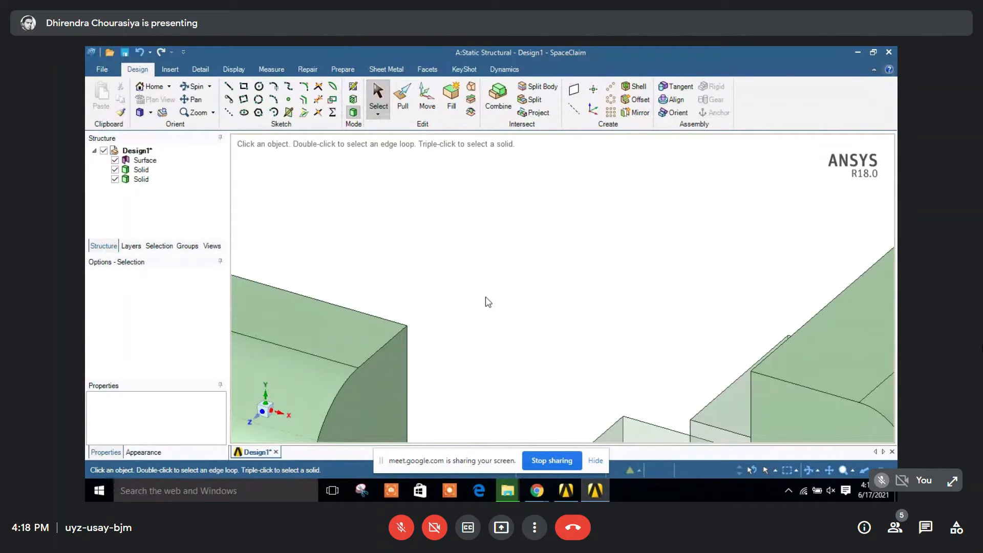
click(595, 461)
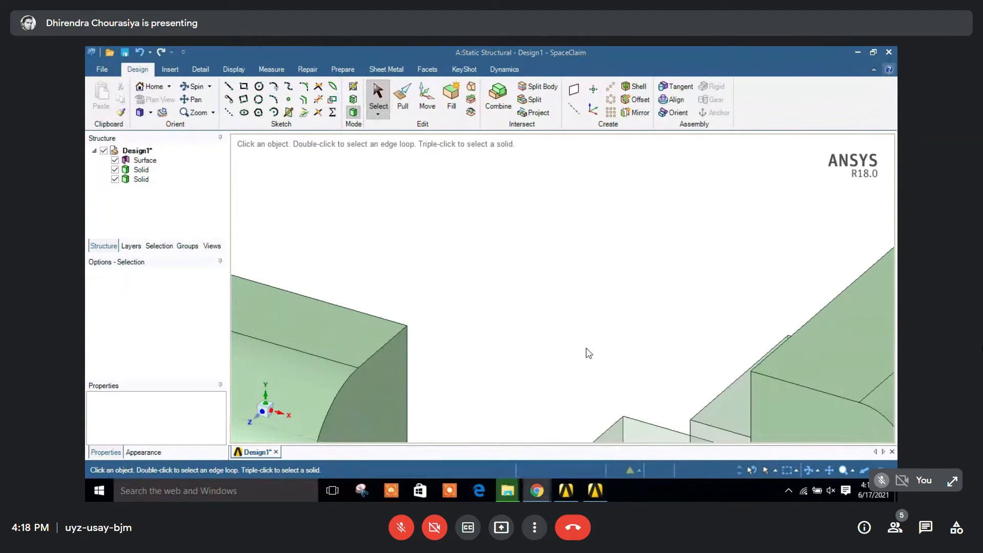
Step: Undo all previous modelling operations, from the rounds and pulls back through the square sketch, until the design is empty
scroll(589, 353, down, 3)
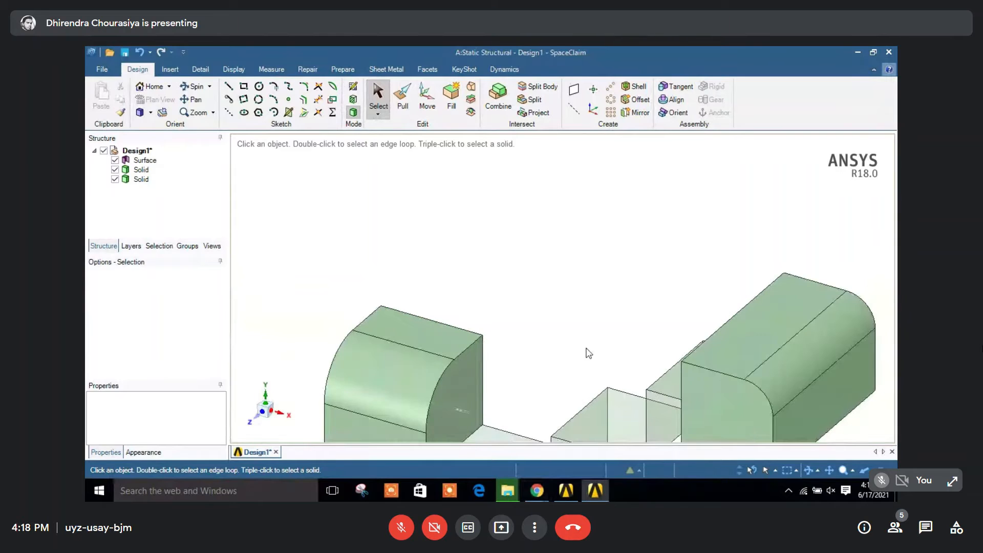
scroll(589, 353, down, 3)
key(ctrl+z)
key(ctrl+z)
key(ctrl+z)
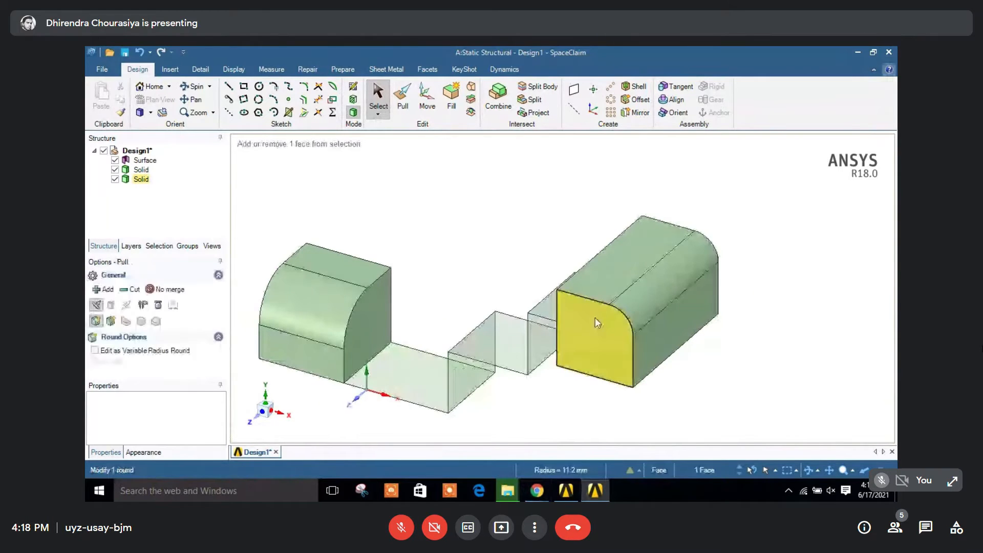
key(ctrl+z)
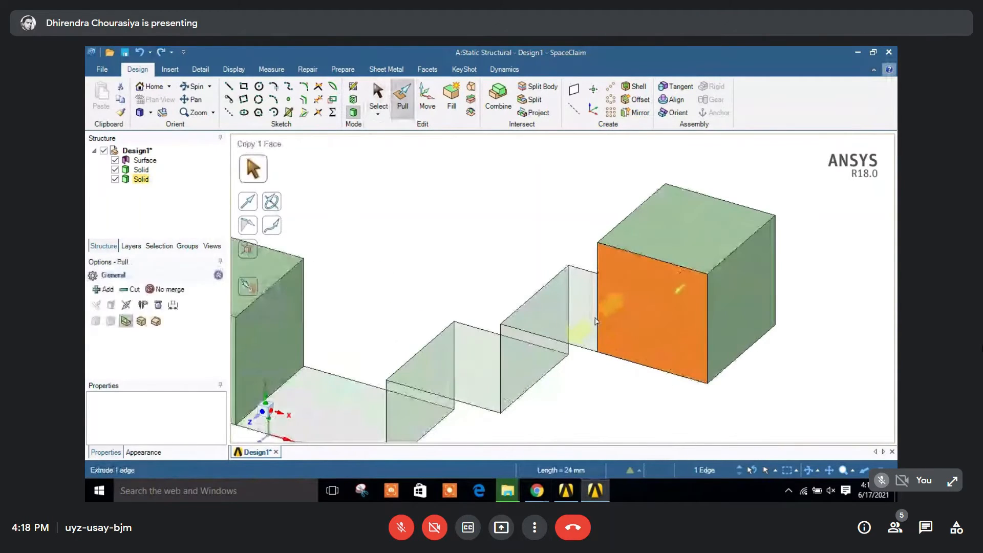
key(ctrl+z)
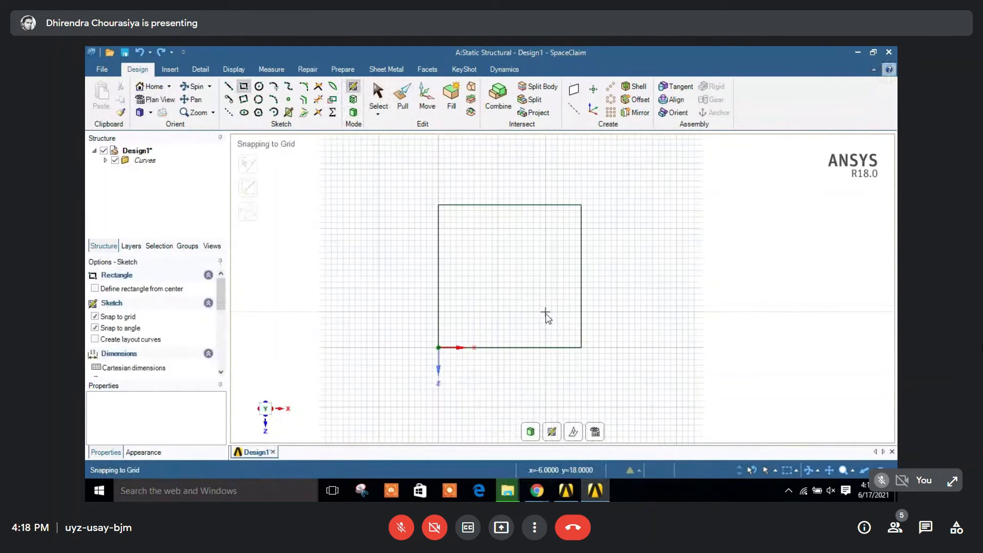
key(ctrl+z)
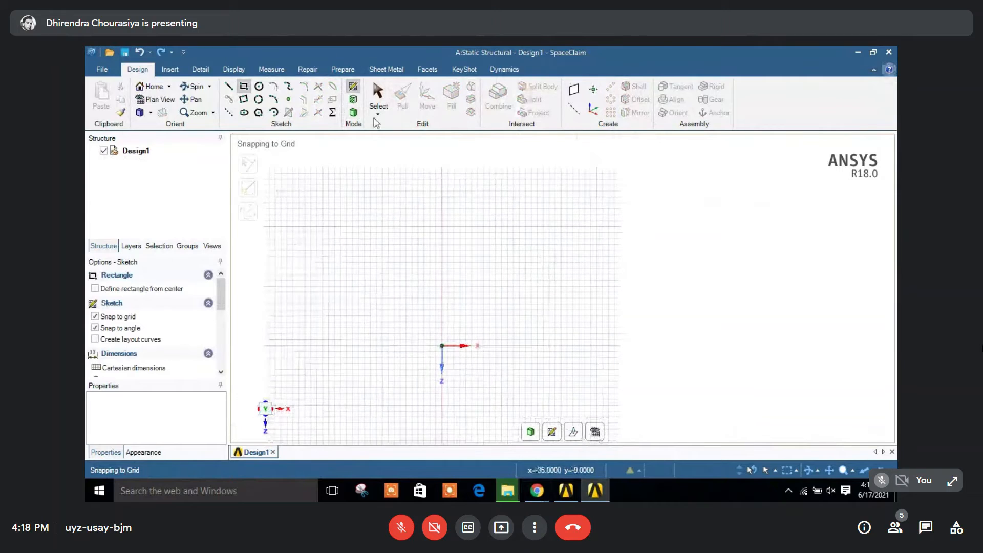
Step: Sketch a stepped line chain from the origin: about 33 mm along +X, 9 mm up, 12 mm back, 6 mm up and 12 mm back
click(228, 86)
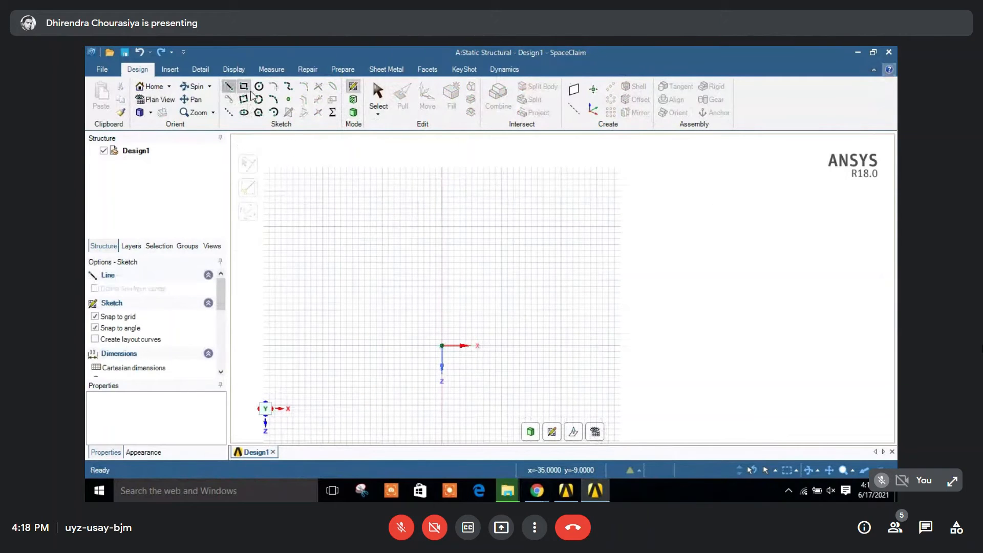
click(442, 345)
click(639, 346)
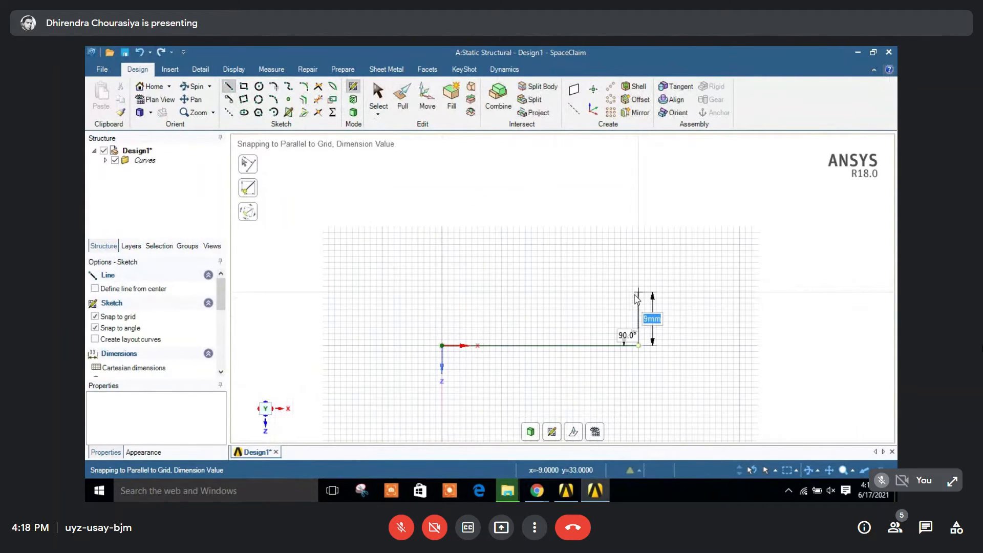
click(638, 292)
click(567, 292)
click(567, 256)
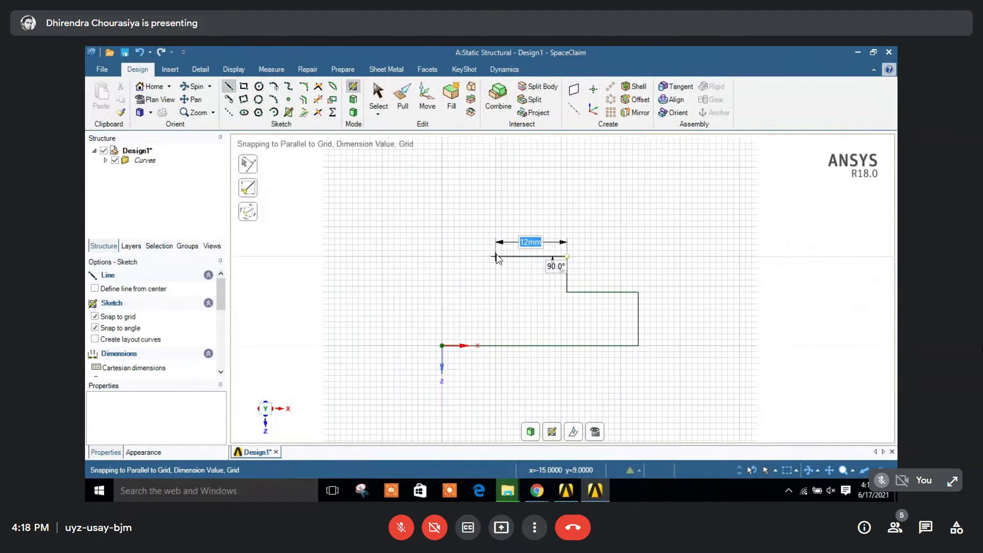
click(495, 257)
Step: Continue the profile with a 40 mm line along -Z and an 18.48 mm line at 30°, and close it at the origin
scroll(499, 245, down, 4)
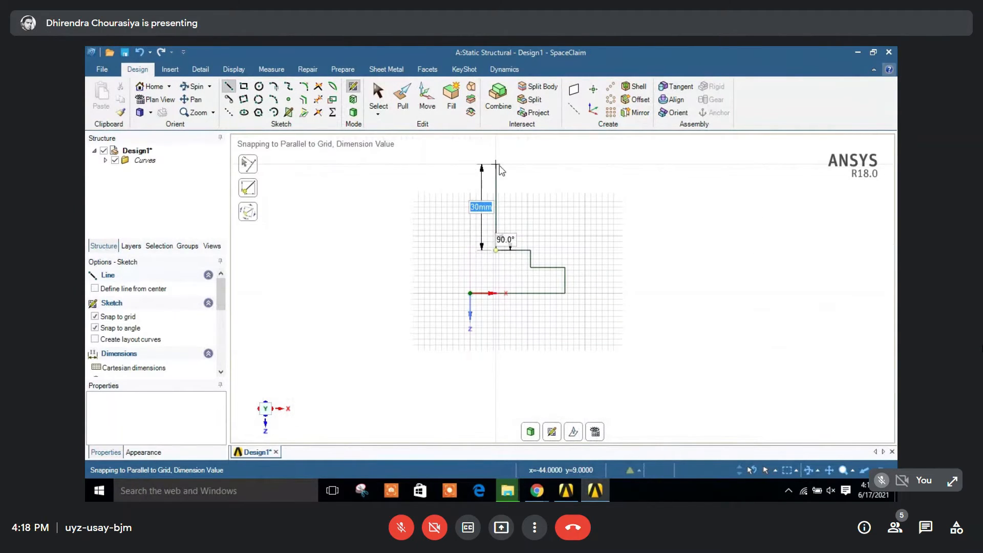
shift+middle_drag(504, 169, 492, 214)
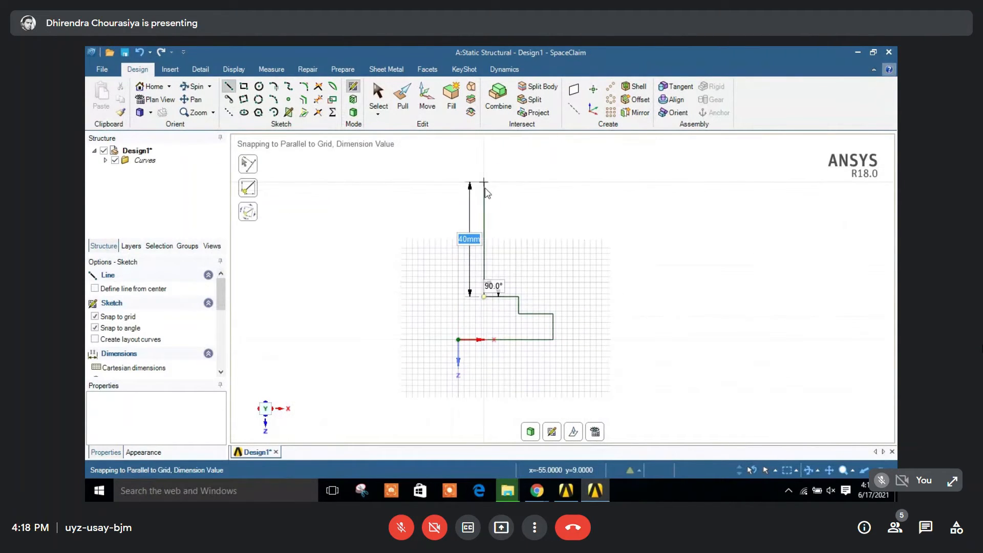
click(484, 183)
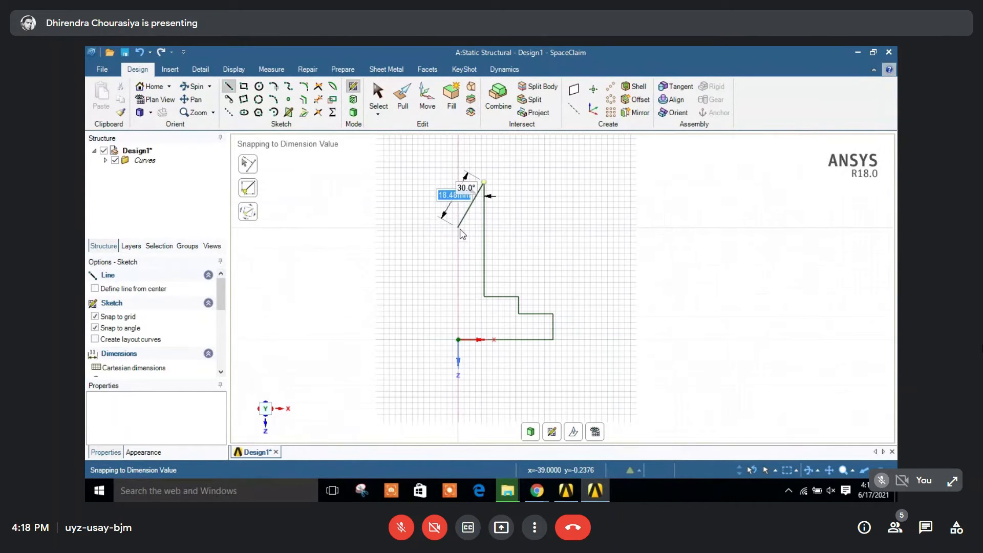
click(459, 227)
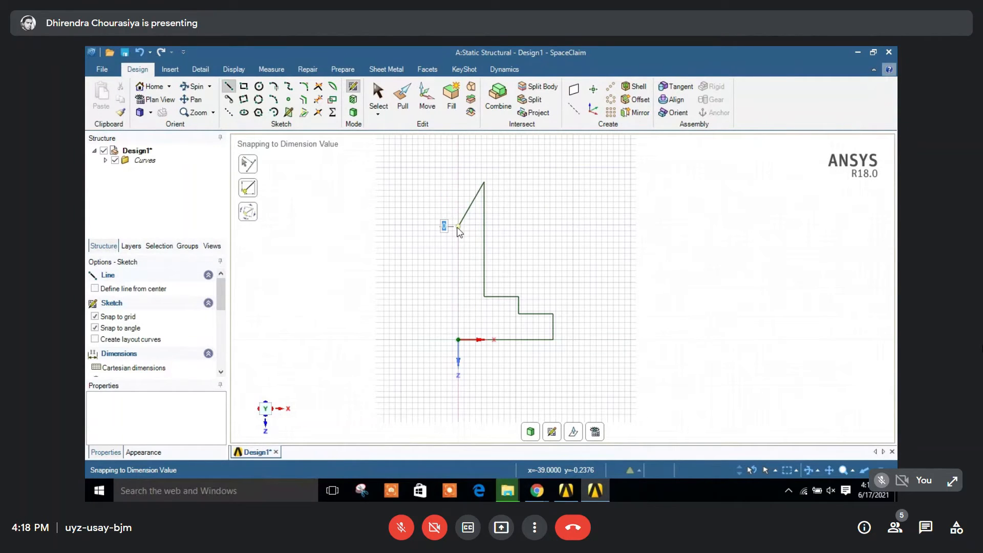
click(458, 339)
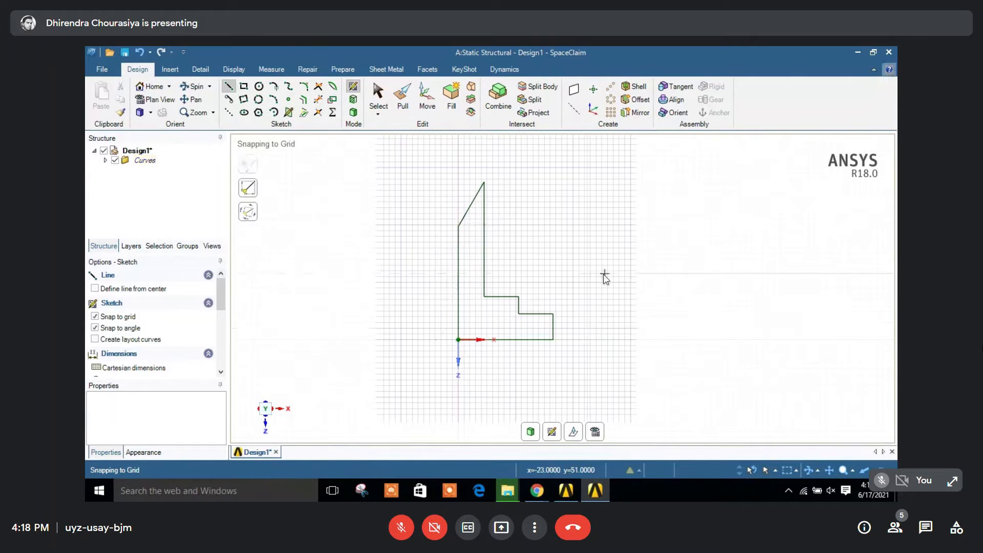
Step: Turn the closed stepped profile into a surface in 3D mode and activate the Pull tool
key(s)
scroll(551, 275, up, 2)
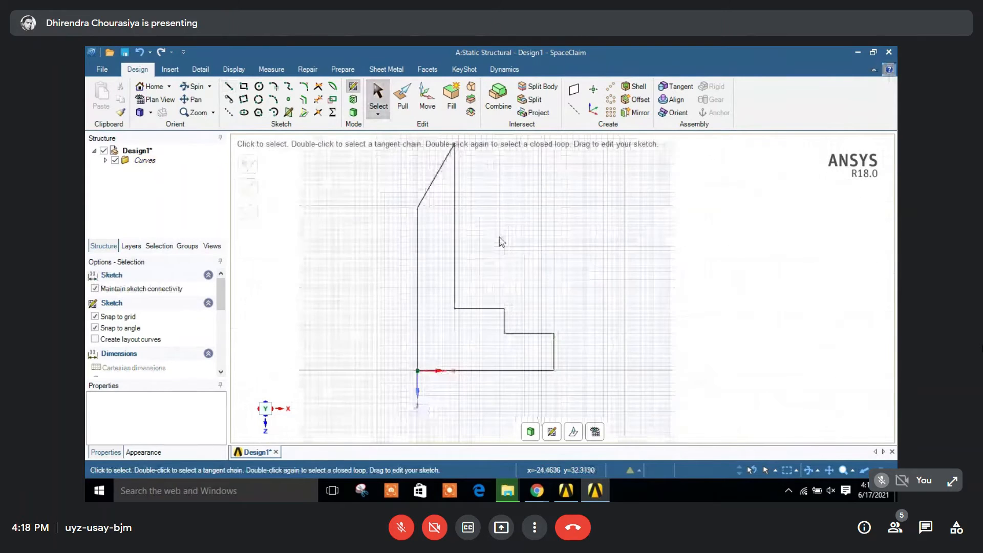
key(d)
key(p)
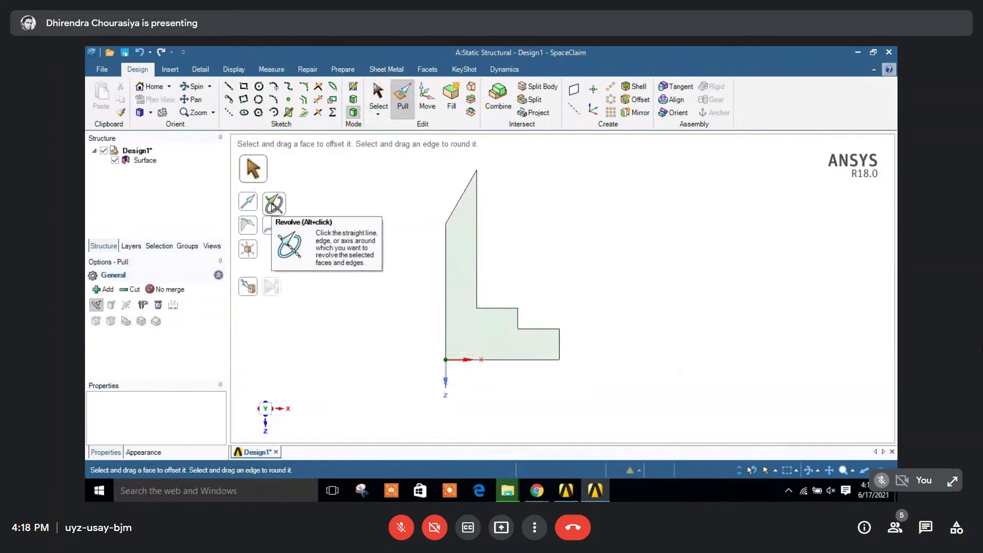
Step: Revolve the profile surface 360° about its long straight edge on the Z axis, and undo the revolve
click(273, 205)
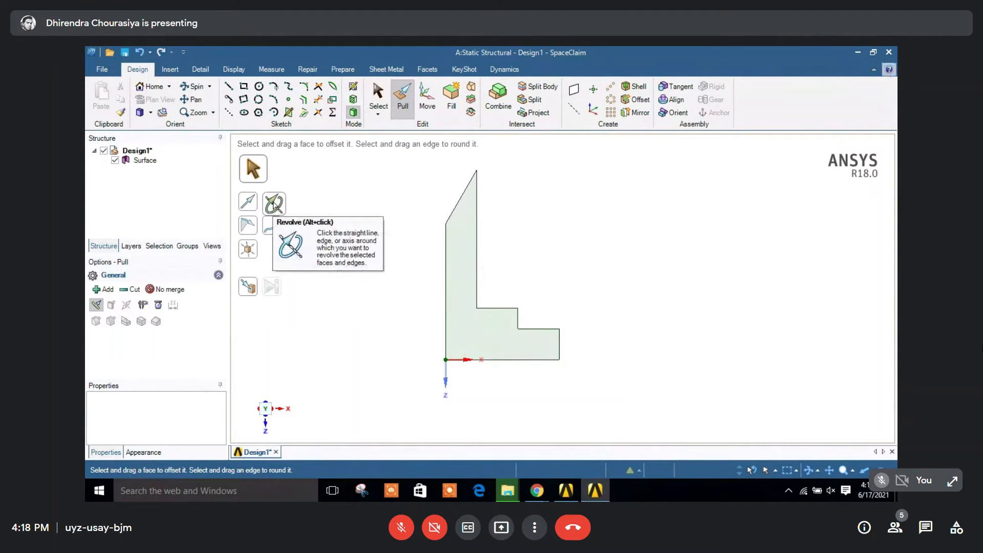
click(274, 204)
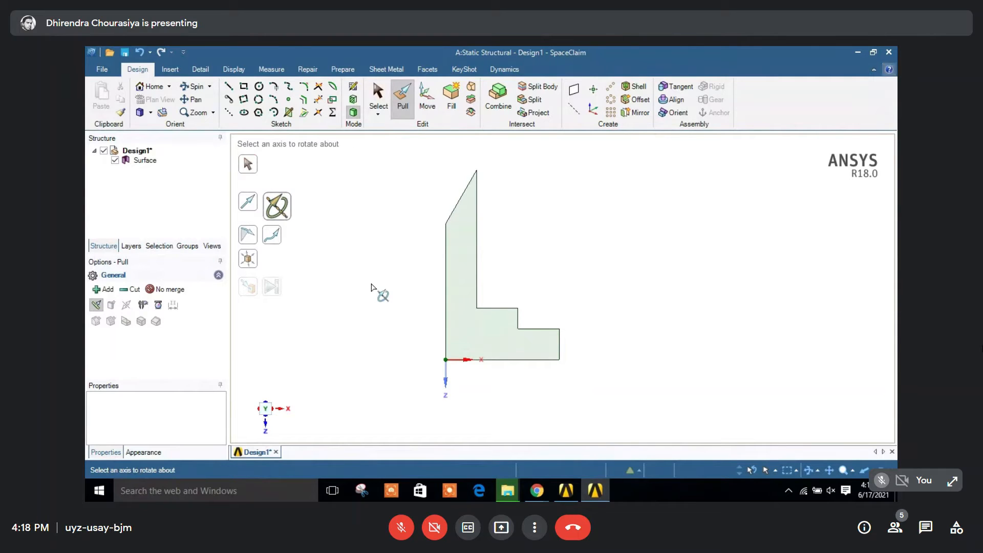
scroll(407, 285, up, 1)
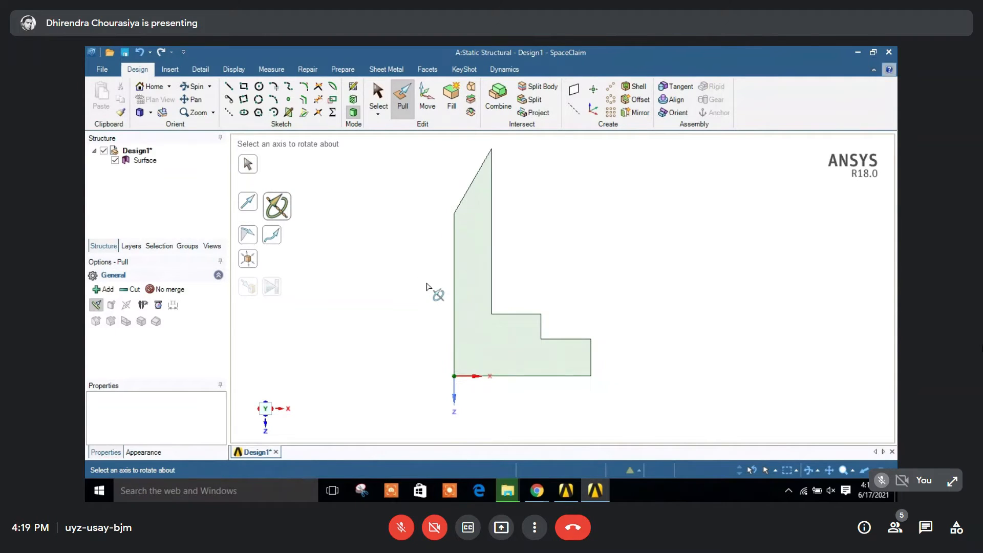
middle_drag(433, 289, 478, 336)
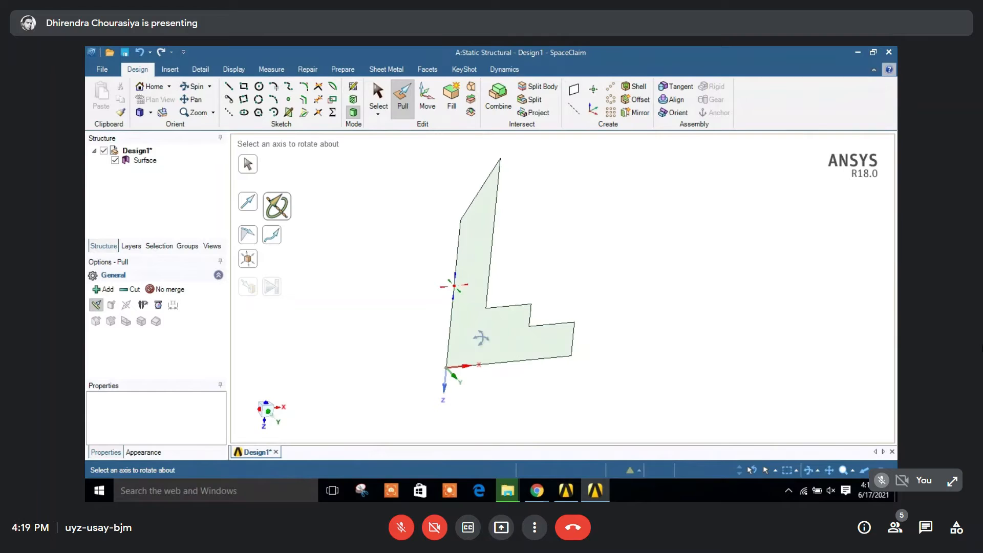
click(453, 302)
click(484, 307)
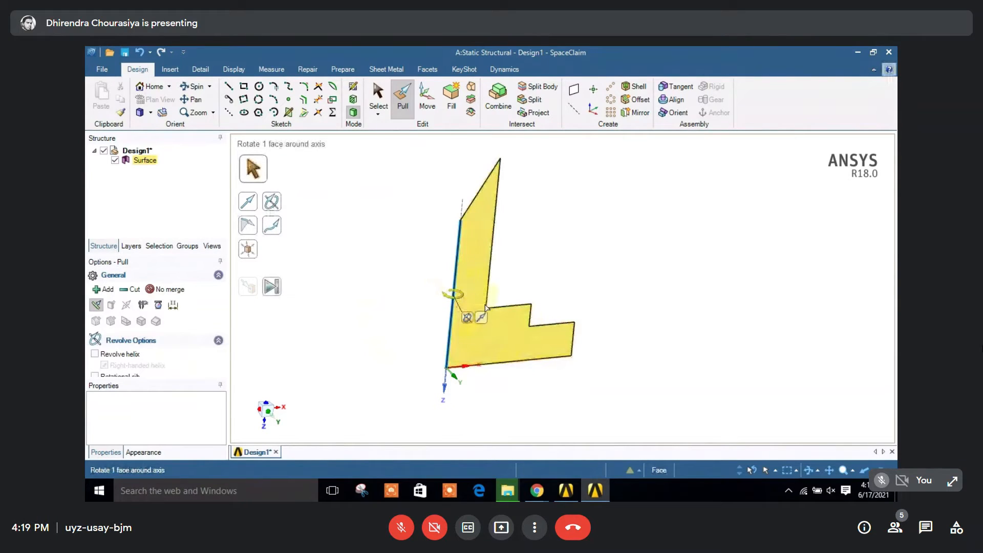
click(474, 273)
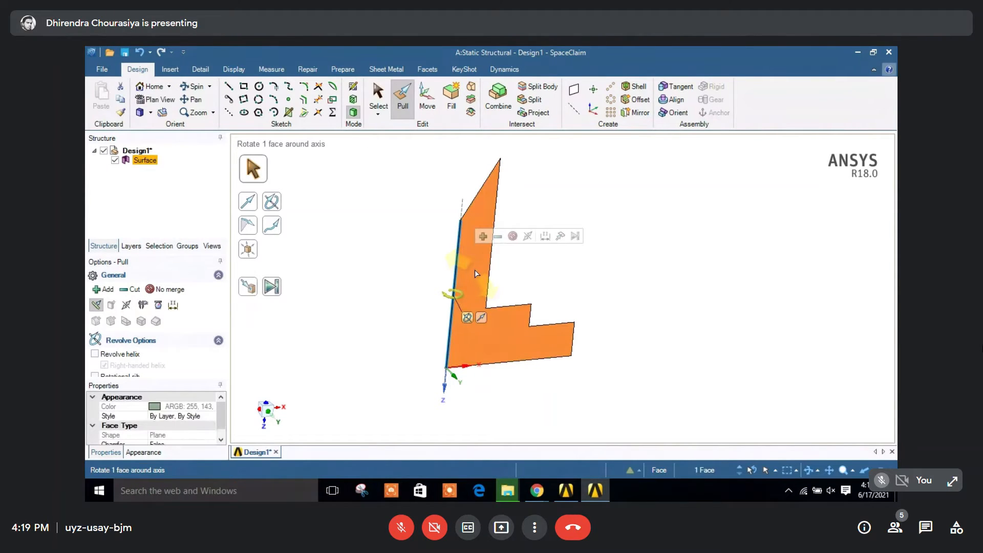
text(360)
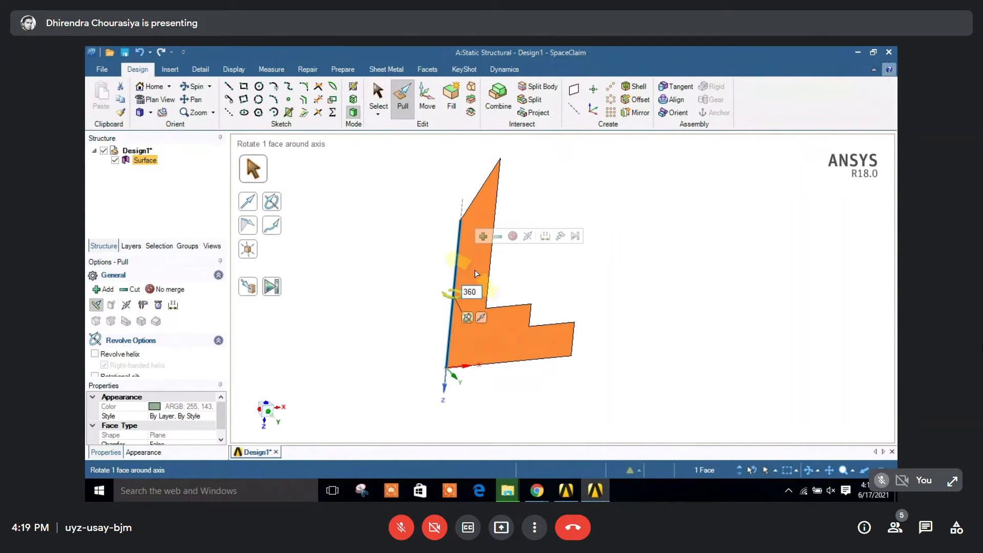
key(Return)
click(599, 226)
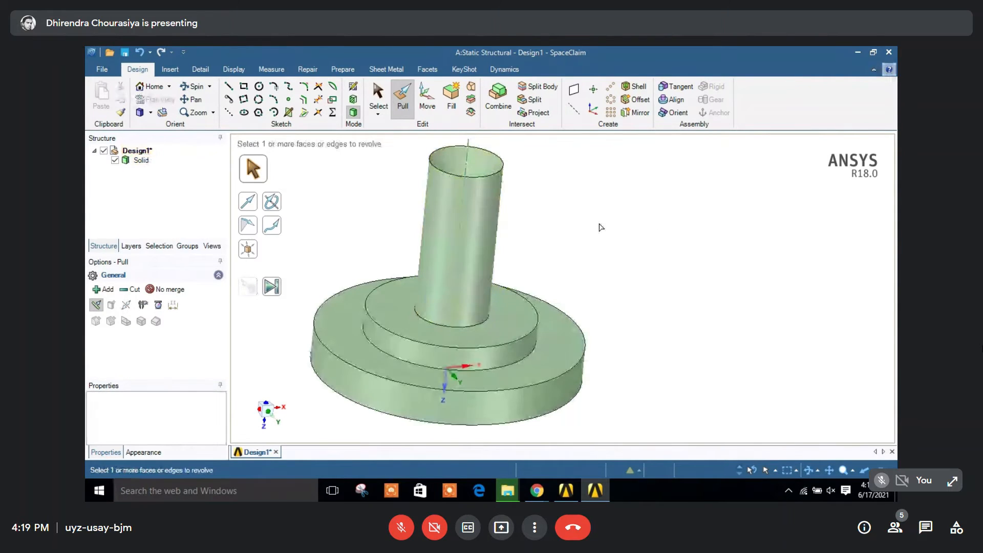
key(ctrl+z)
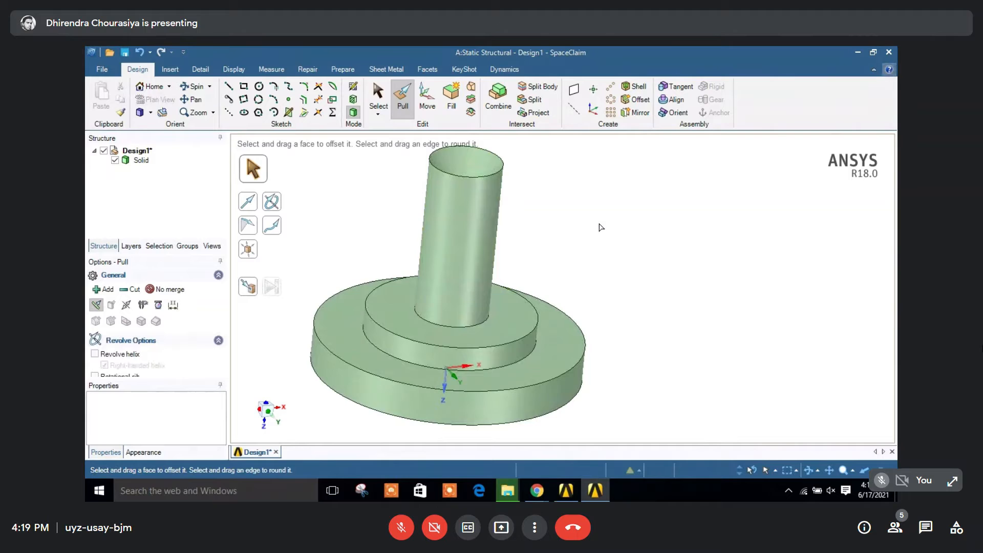
key(Escape)
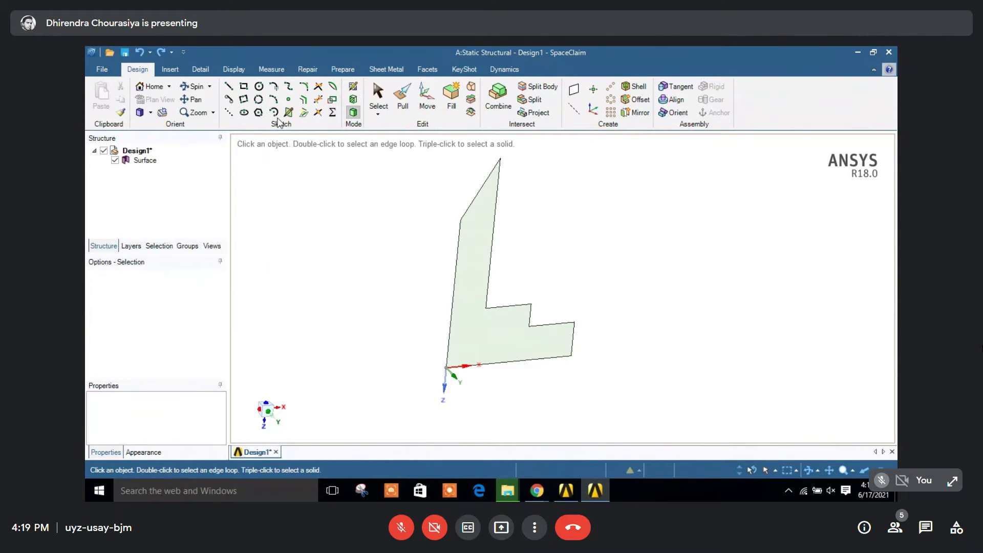
Step: Revolve the profile surface freely by about 249° around its straight edge on the Z axis, and undo the partial revolve
click(397, 108)
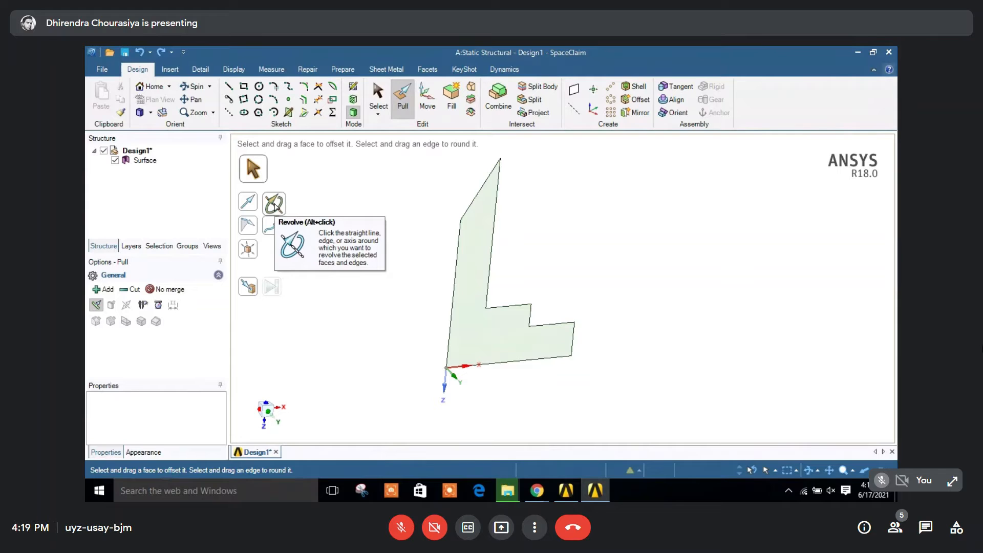
click(274, 204)
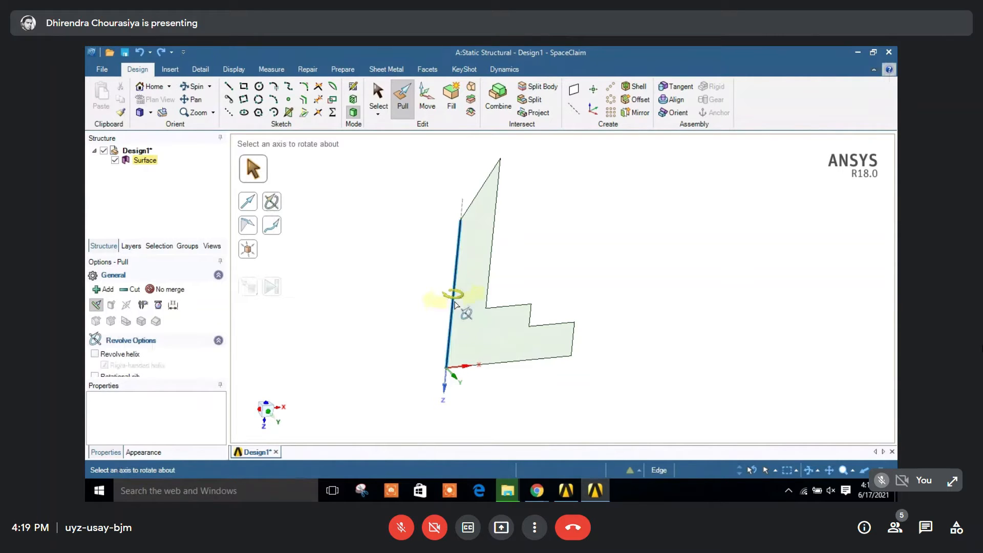
click(455, 304)
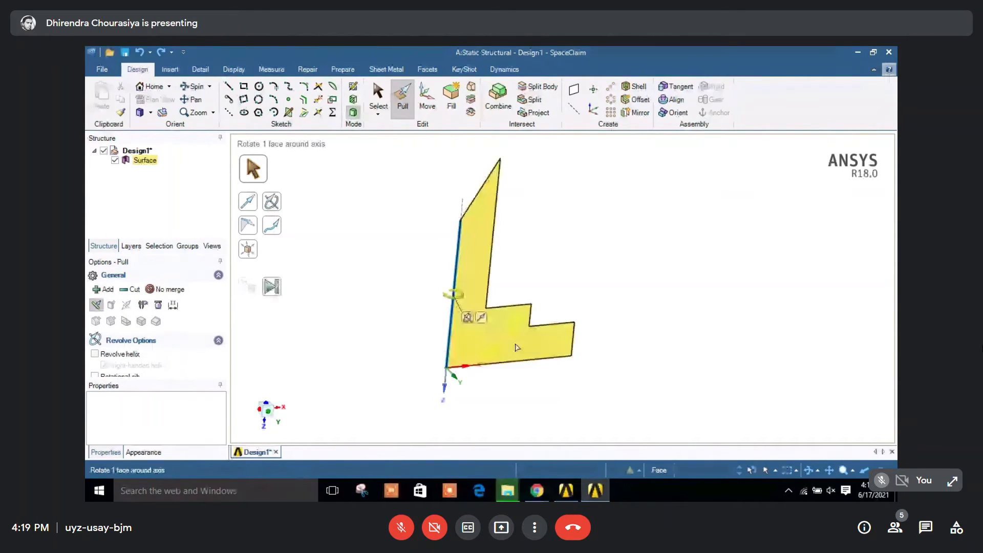
click(516, 323)
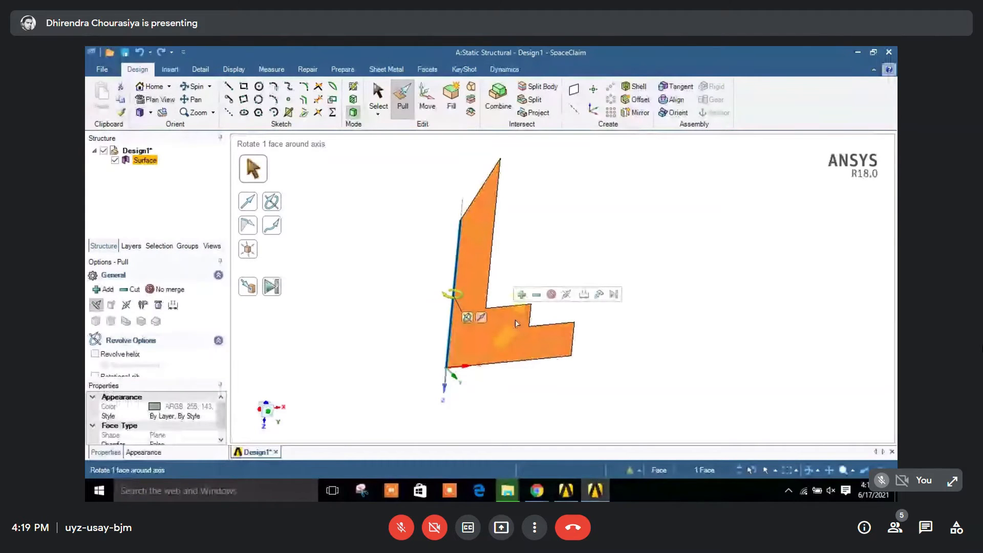
drag(515, 320, 512, 205)
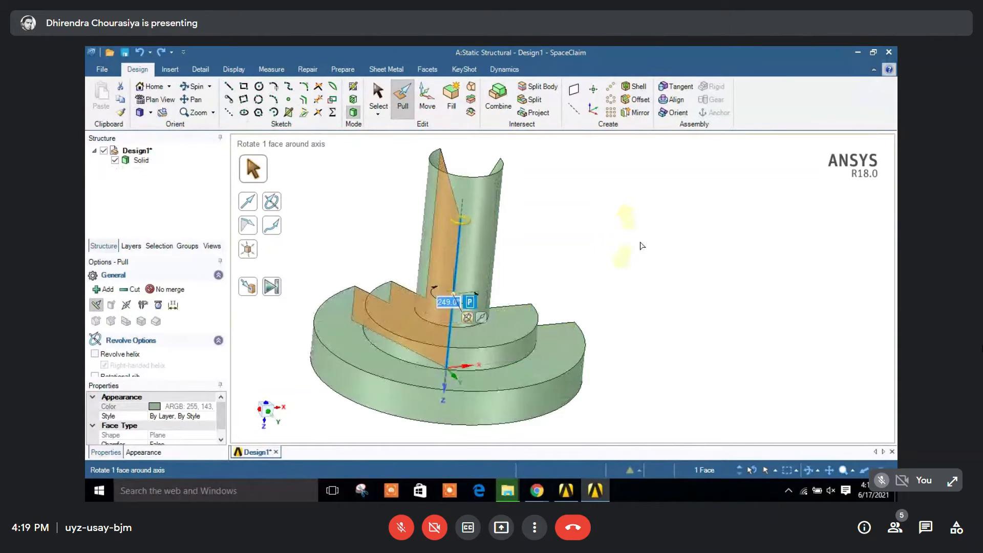
key(Escape)
key(s)
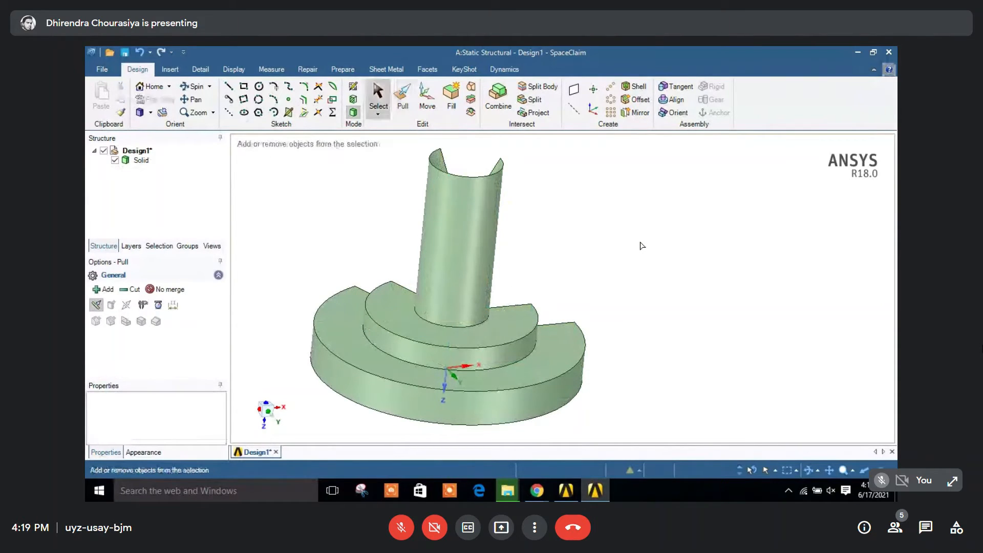
key(ctrl+z)
key(Escape)
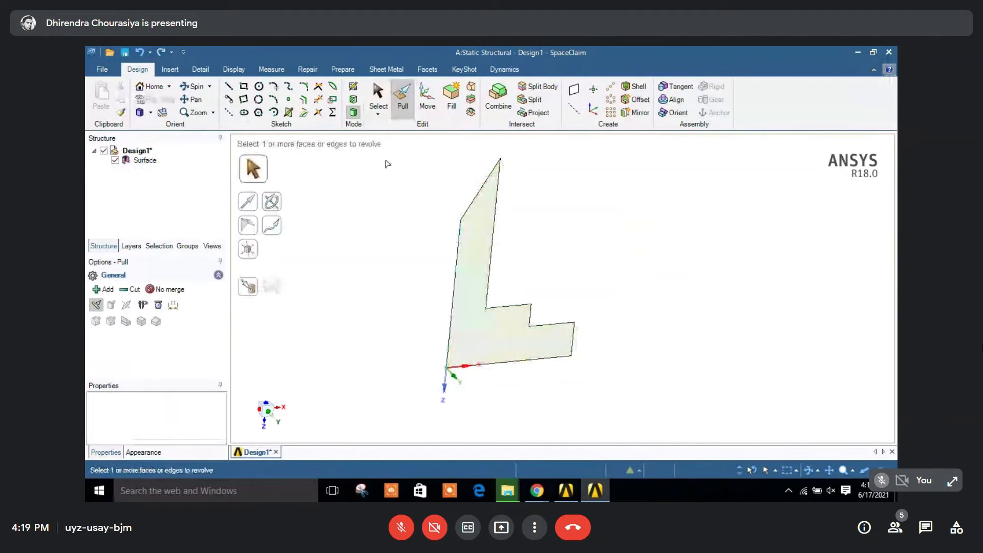
Step: Revolve the profile surface 180° around its straight edge on the Z axis, and undo the revolve
click(282, 205)
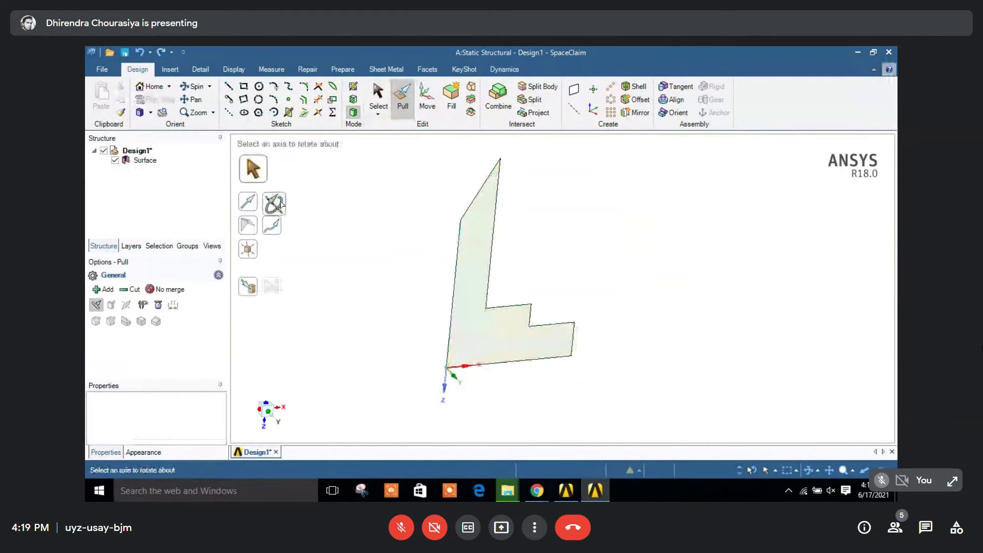
click(448, 320)
click(512, 338)
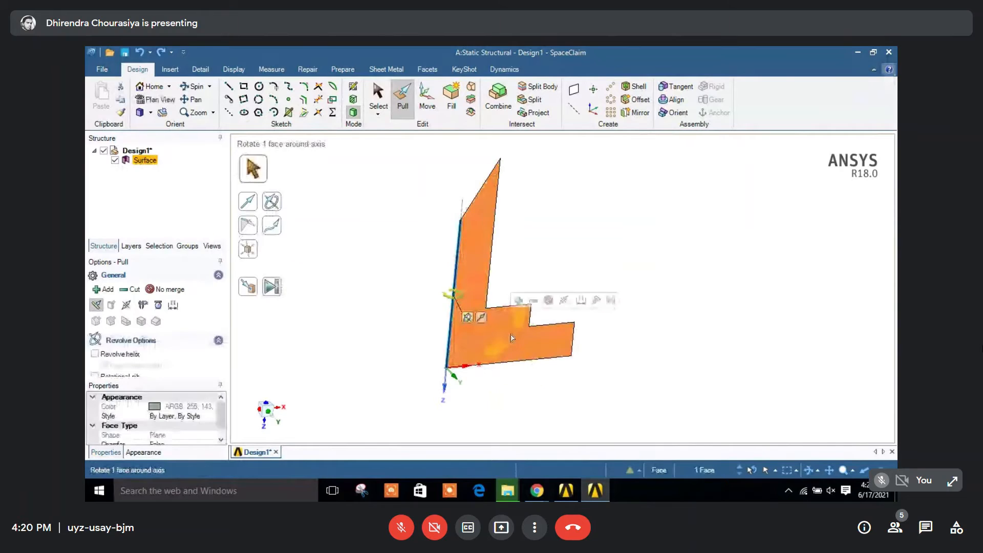
text(180)
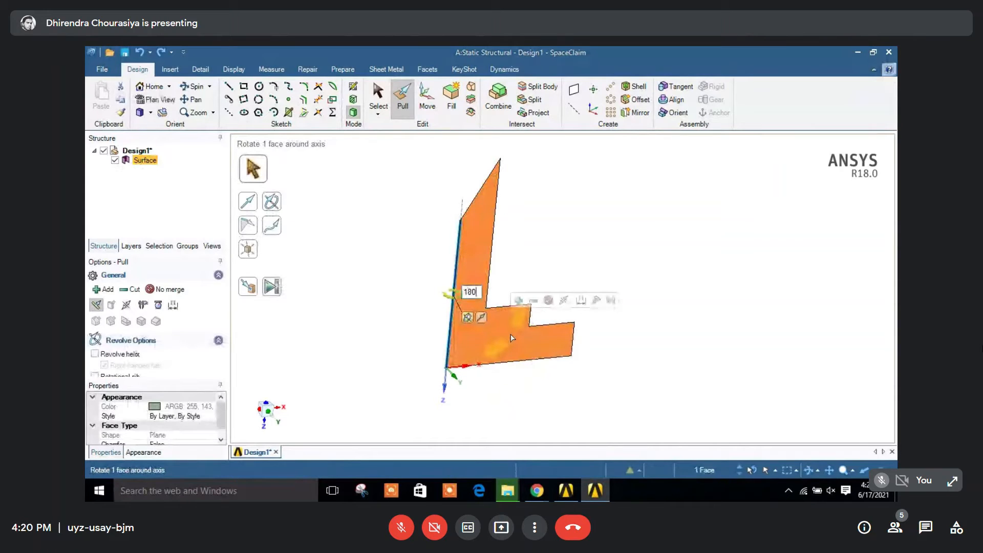
key(Return)
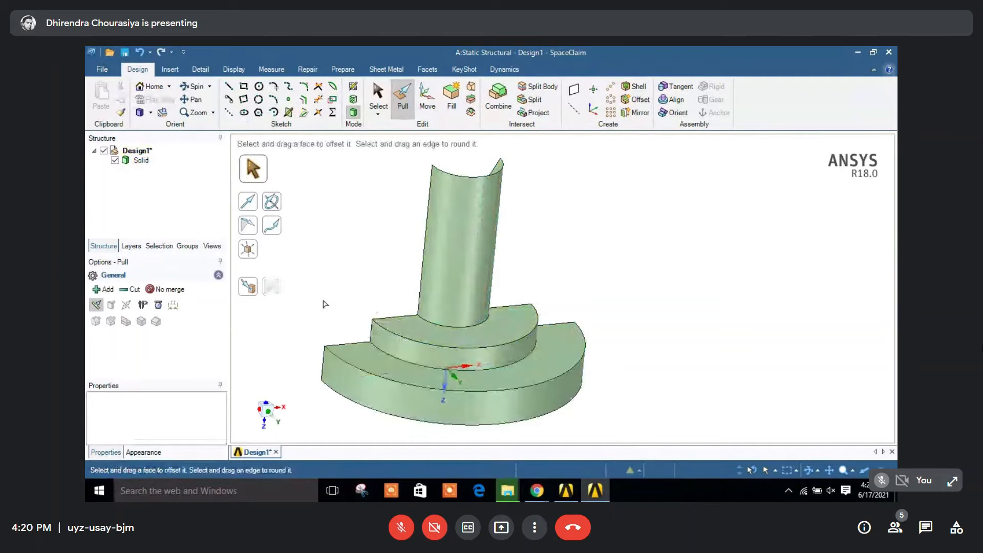
middle_drag(324, 304, 441, 293)
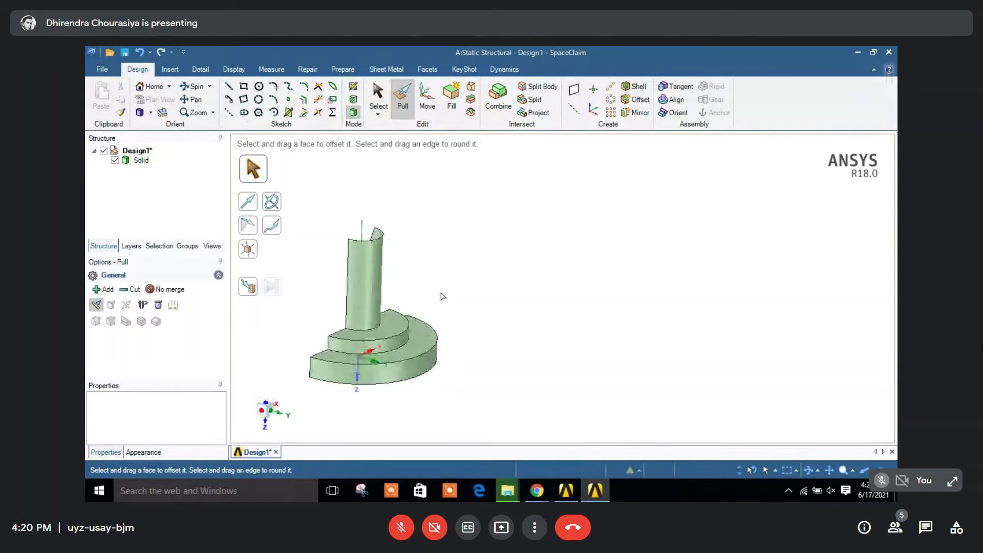
key(ctrl+z)
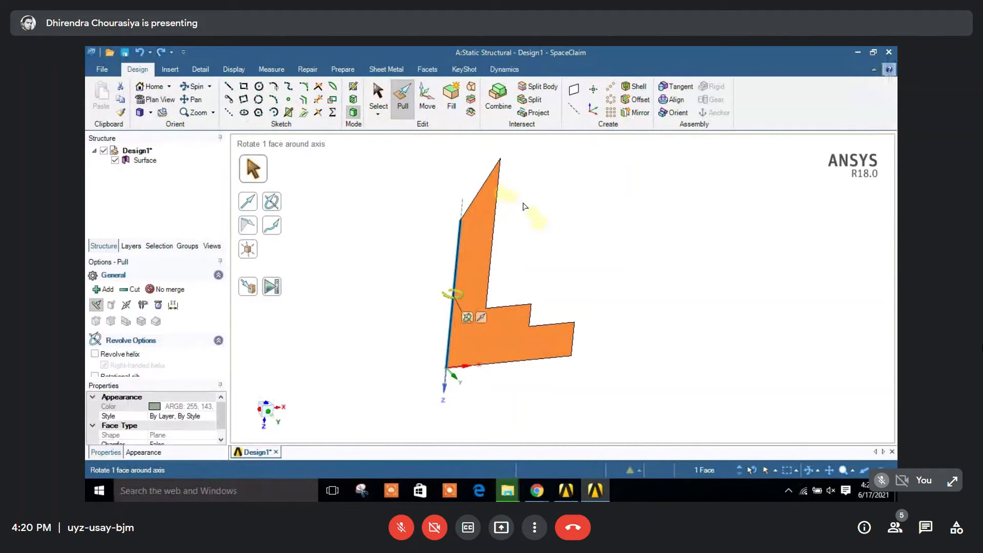
Step: Revolve all the profile's other edges fully around its straight edge on the Z axis with Pull, and undo the revolve
key(s)
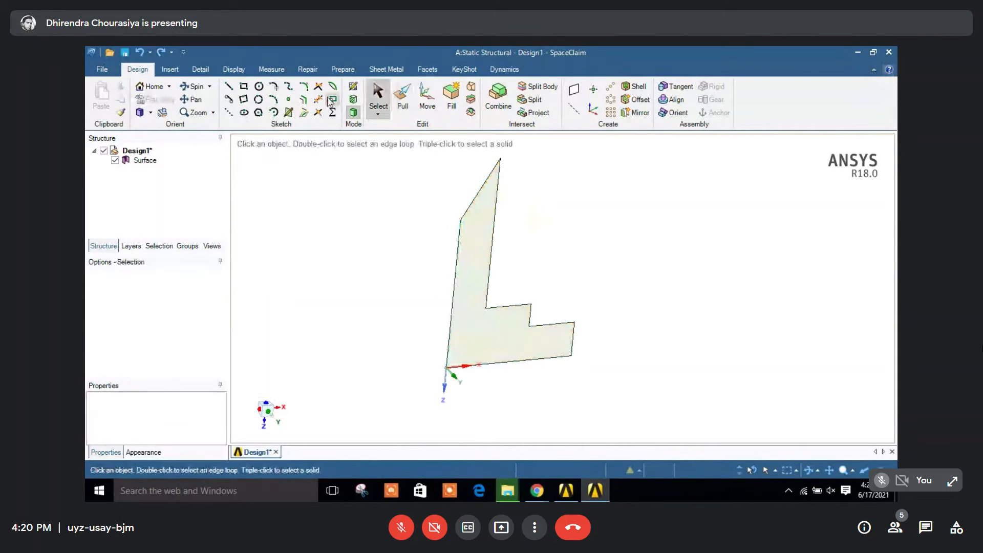
click(403, 100)
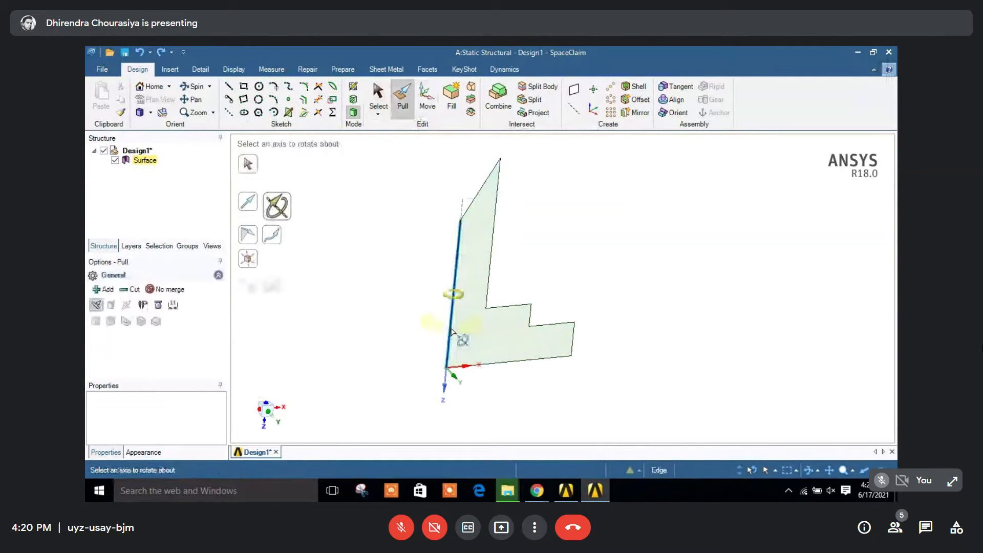
click(453, 332)
click(462, 179)
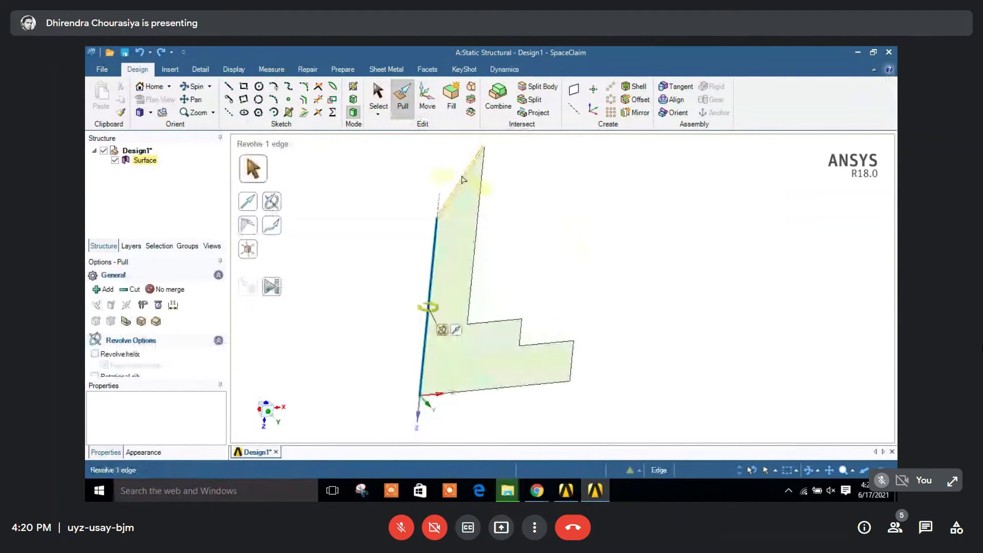
click(462, 178)
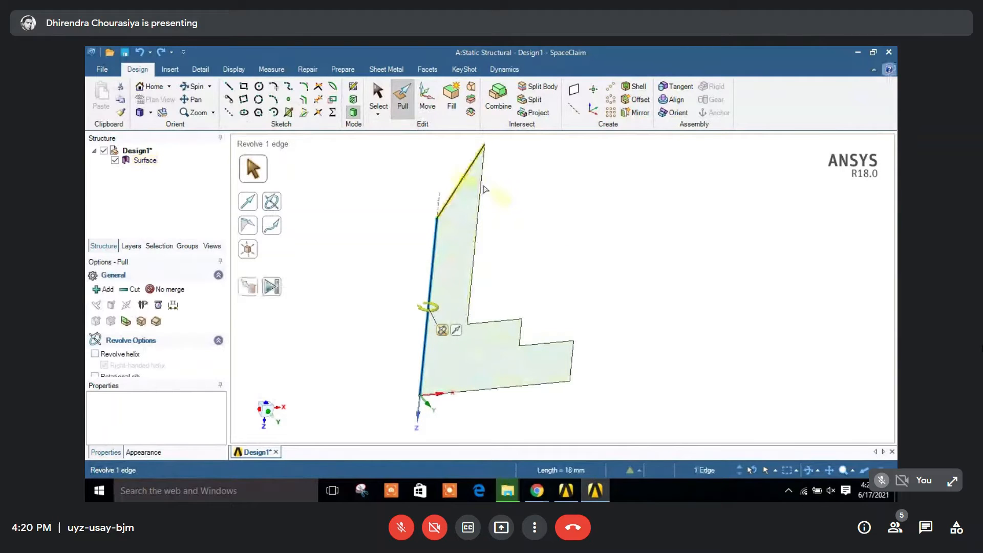
ctrl+click(481, 190)
ctrl+click(513, 321)
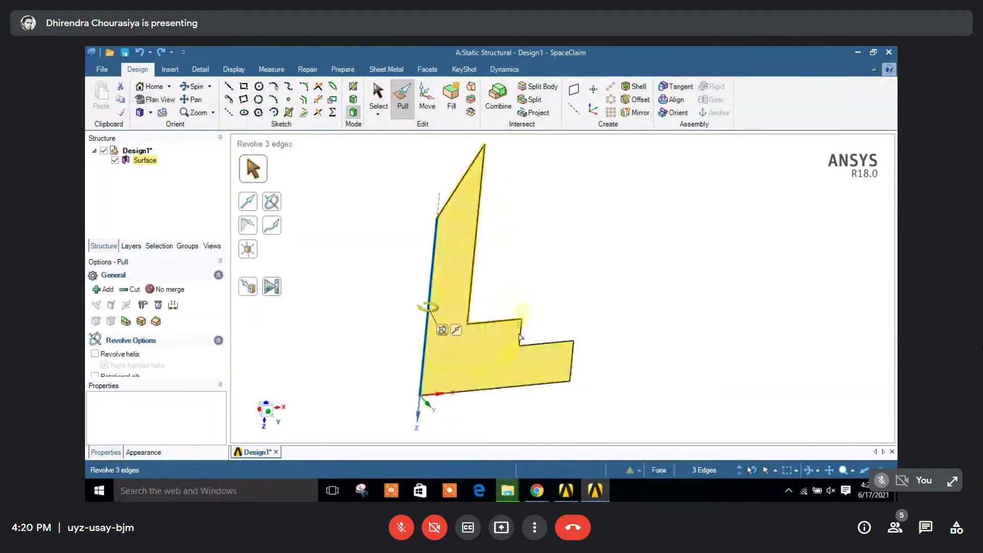
ctrl+click(520, 335)
ctrl+click(546, 343)
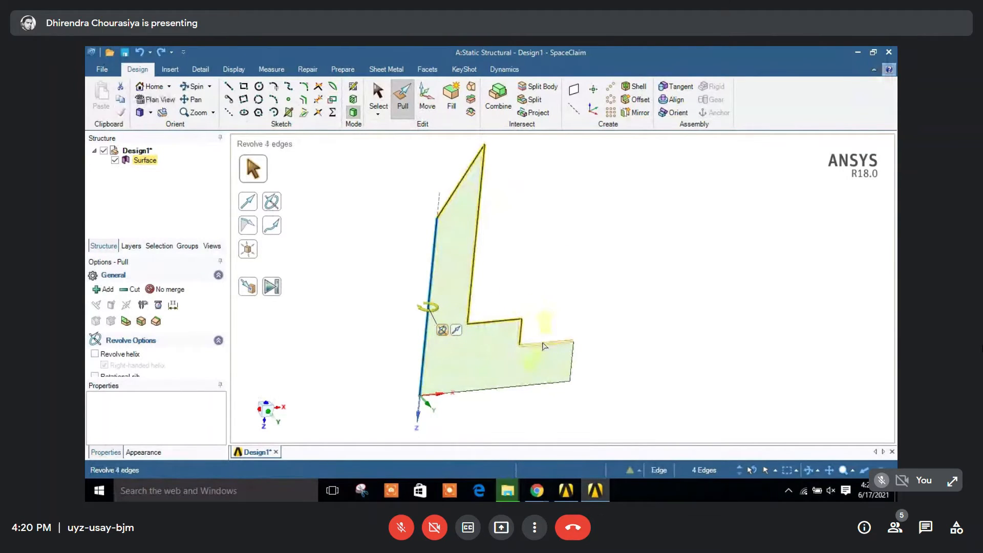
ctrl+click(573, 365)
ctrl+click(555, 383)
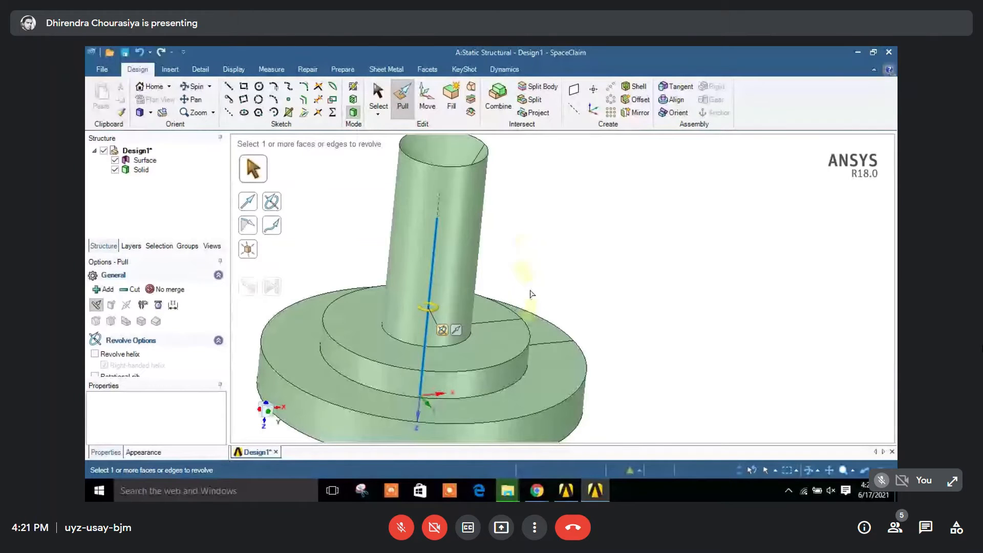
key(ctrl+z)
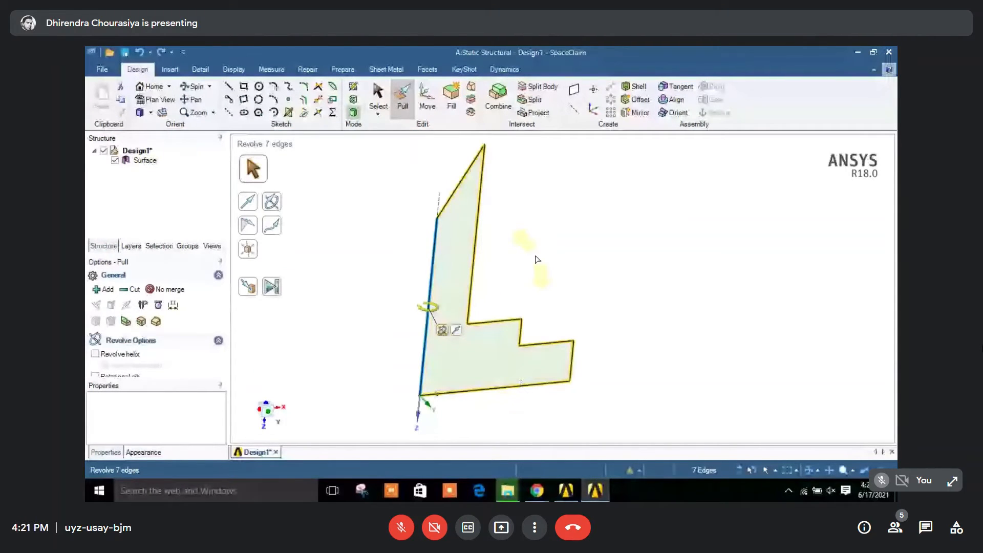
Step: Try revolving the profile's edges freely by a partial angle around the Z-axis edge, and discard the result
drag(429, 308, 377, 287)
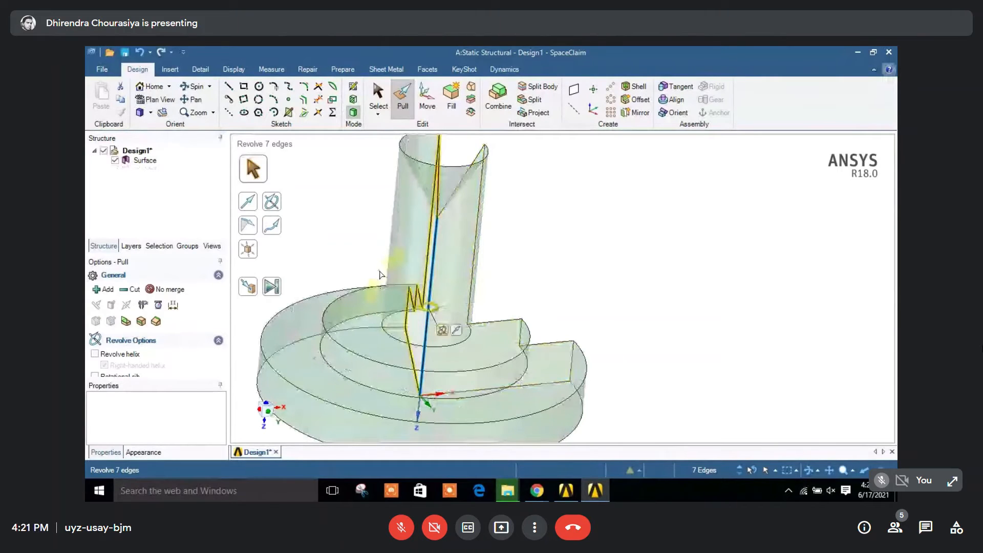
click(451, 254)
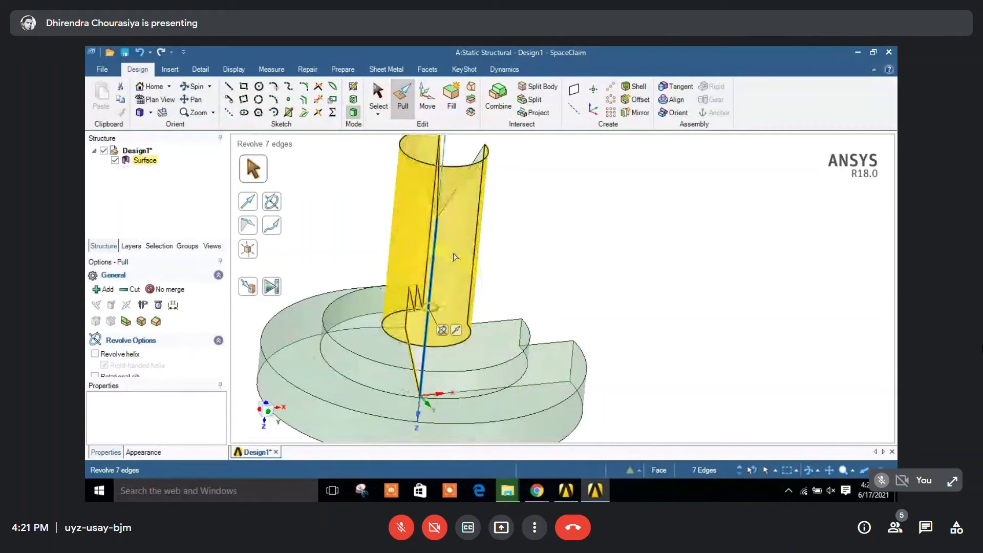
key(Escape)
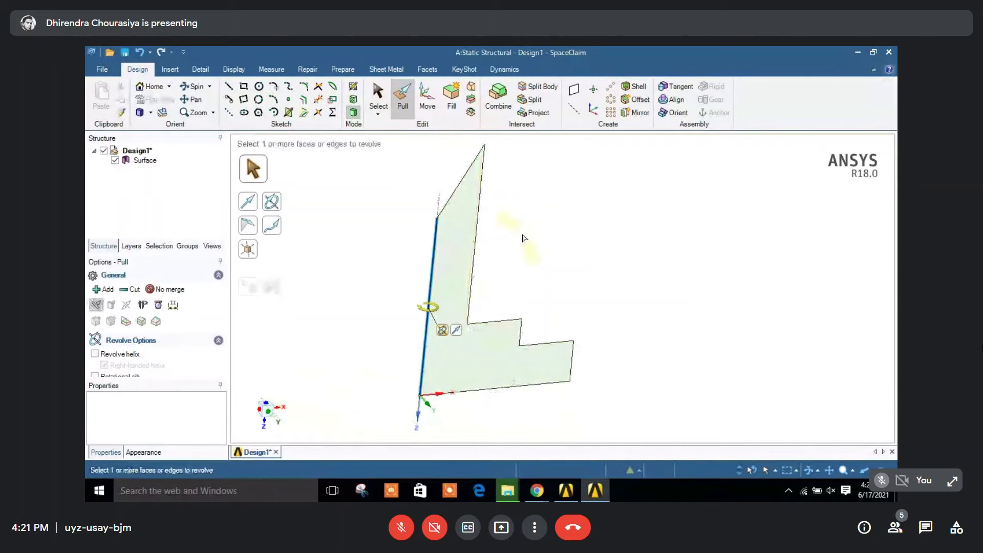
Step: Select the profile's edges again, revolve them partway around the Z axis as an open surface body, and inspect it
click(435, 234)
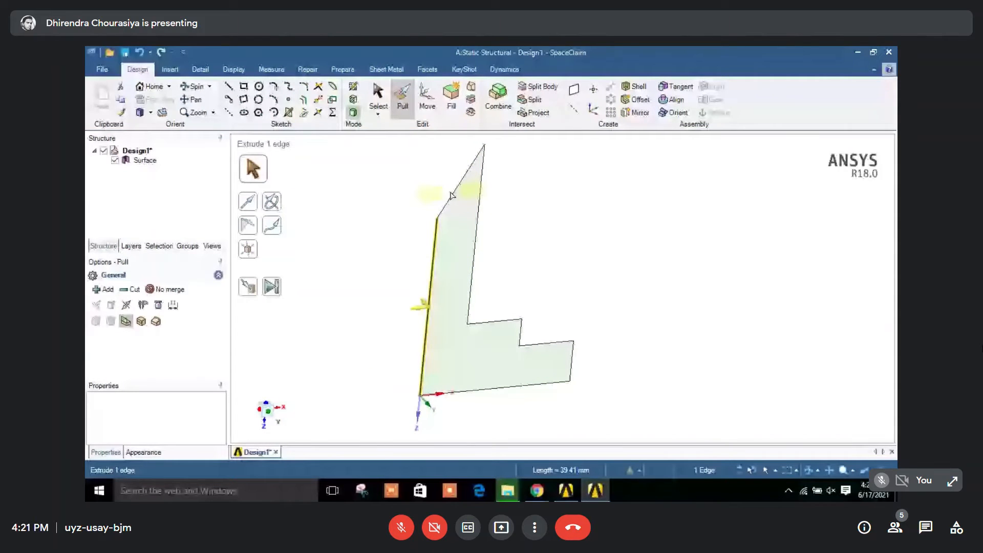
click(520, 328)
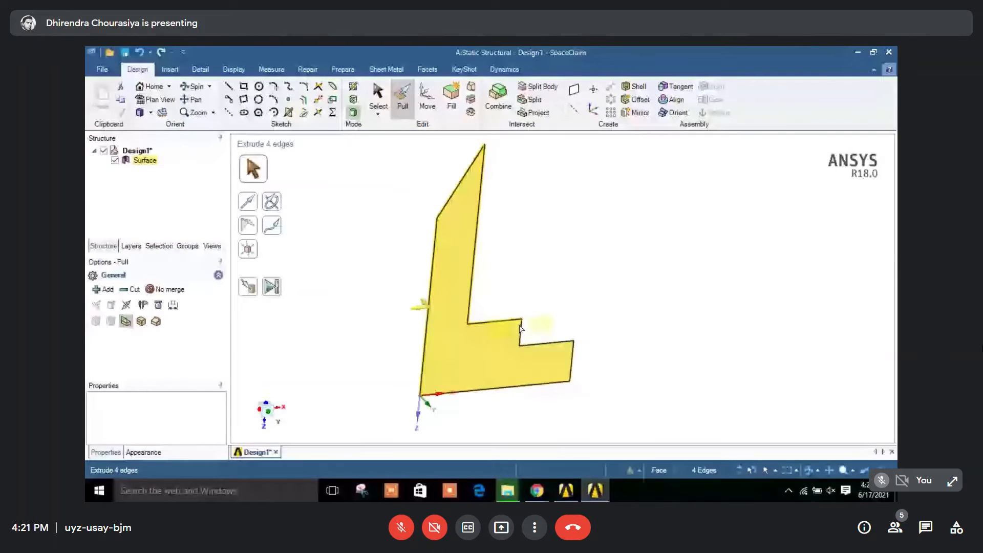
ctrl+click(546, 344)
ctrl+click(572, 362)
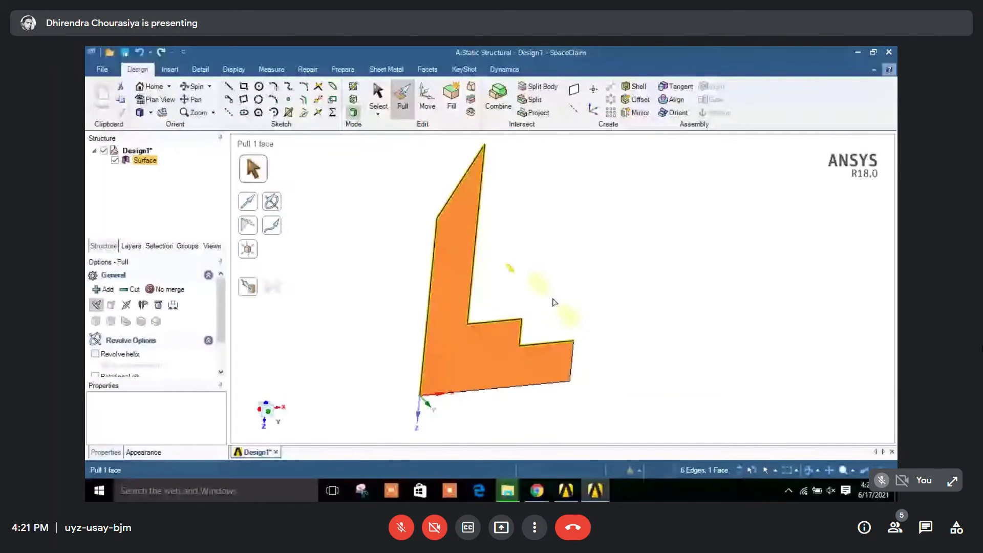
drag(555, 303, 553, 334)
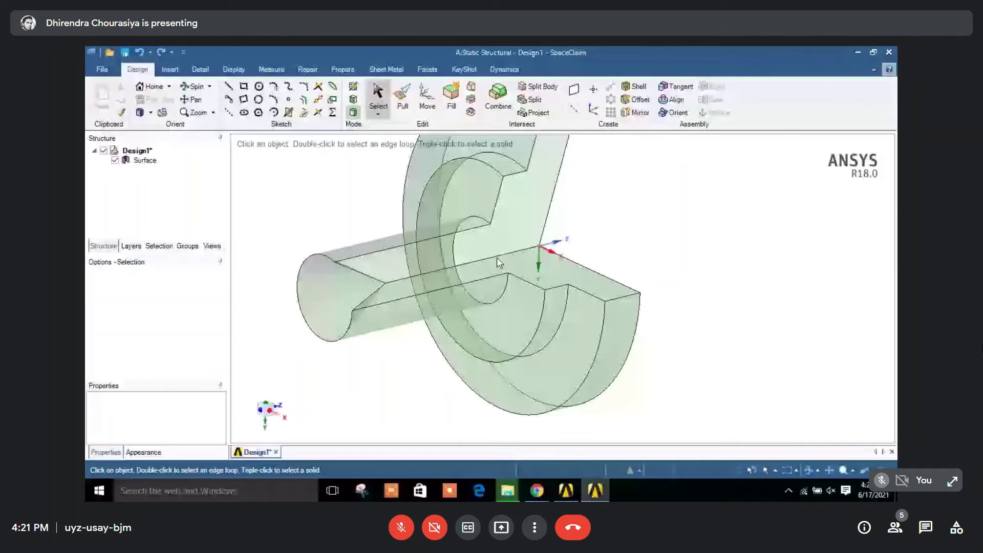
click(634, 327)
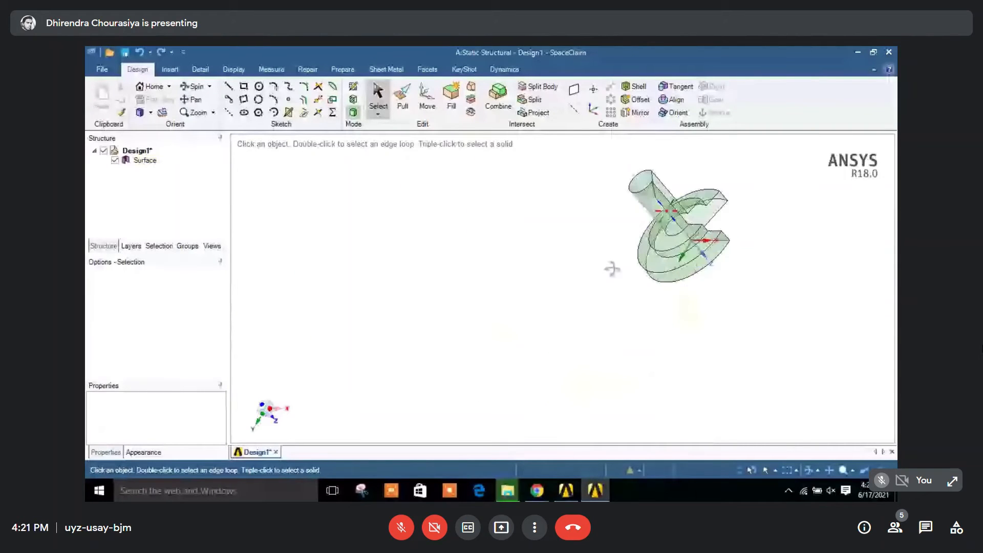
middle_drag(612, 268, 788, 227)
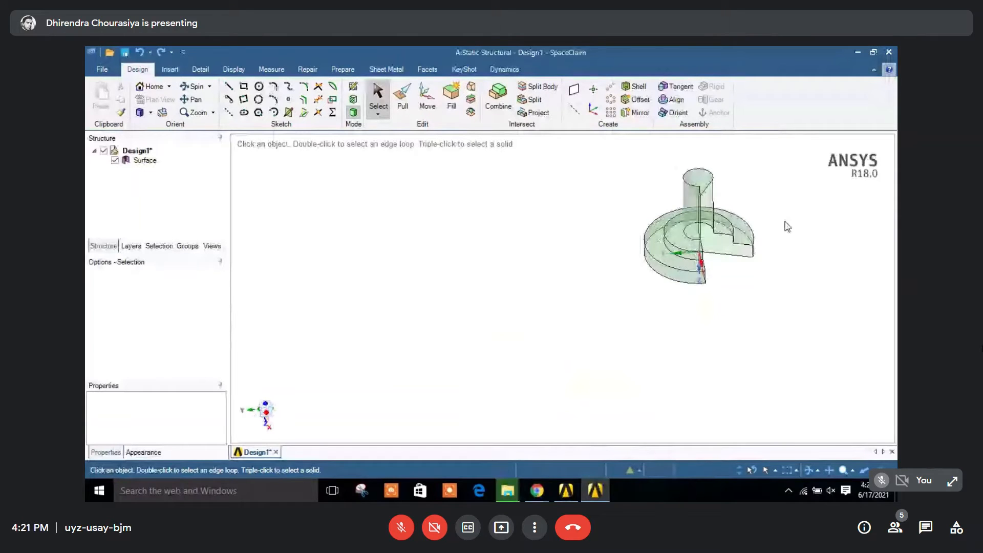
scroll(787, 226, up, 3)
scroll(658, 241, up, 2)
key(ctrl)
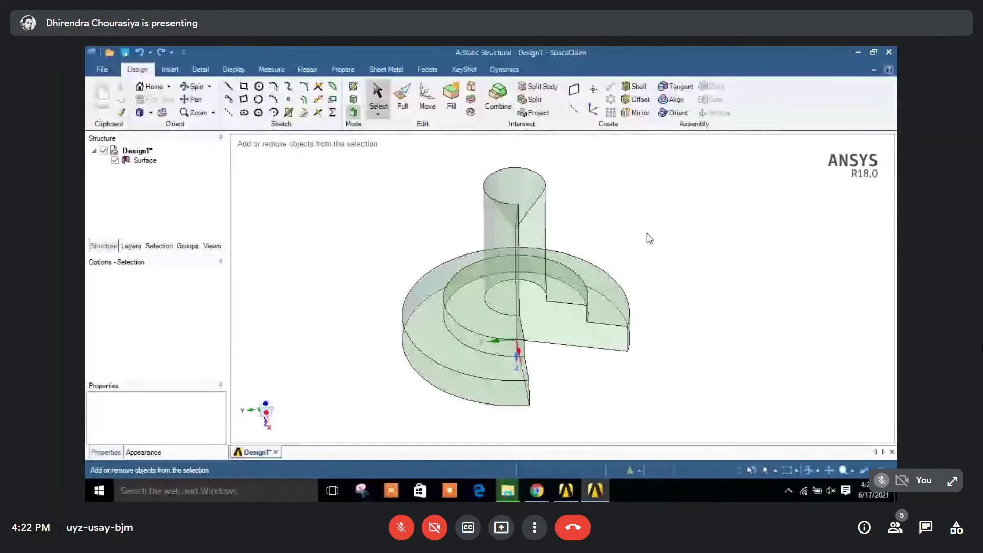
Step: Undo the partial surface revolve and all lines of the stepped profile, back to an empty sketch
key(p)
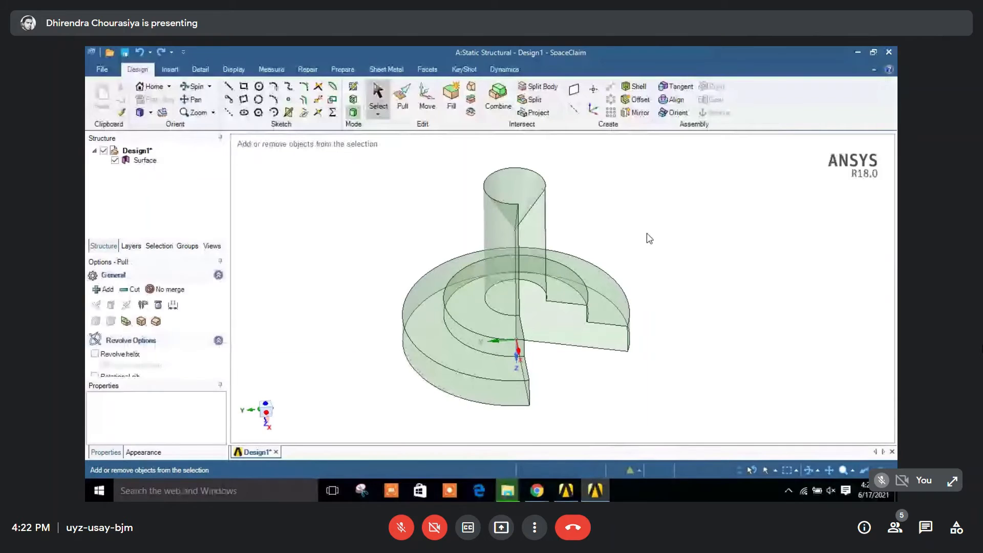
key(ctrl+z)
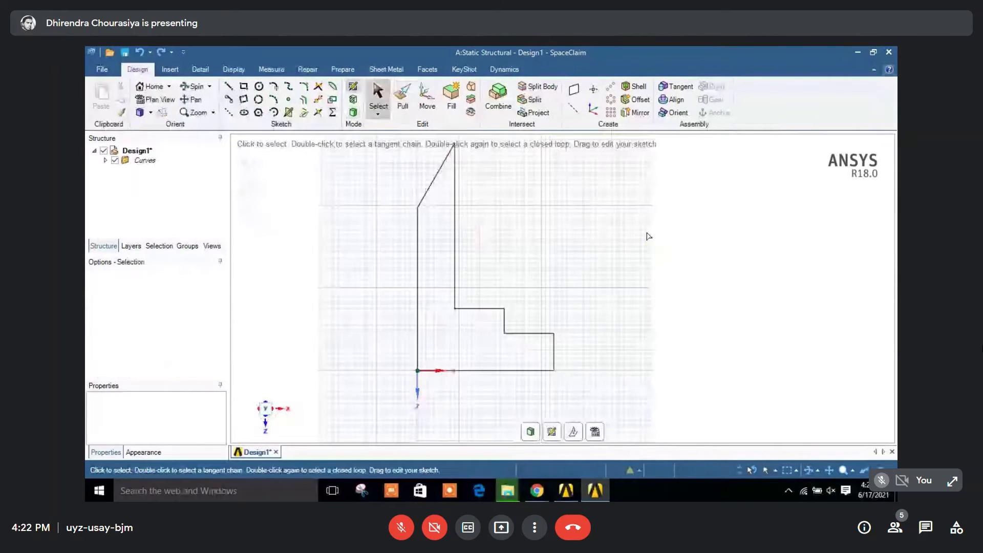
key(ctrl)
key(l)
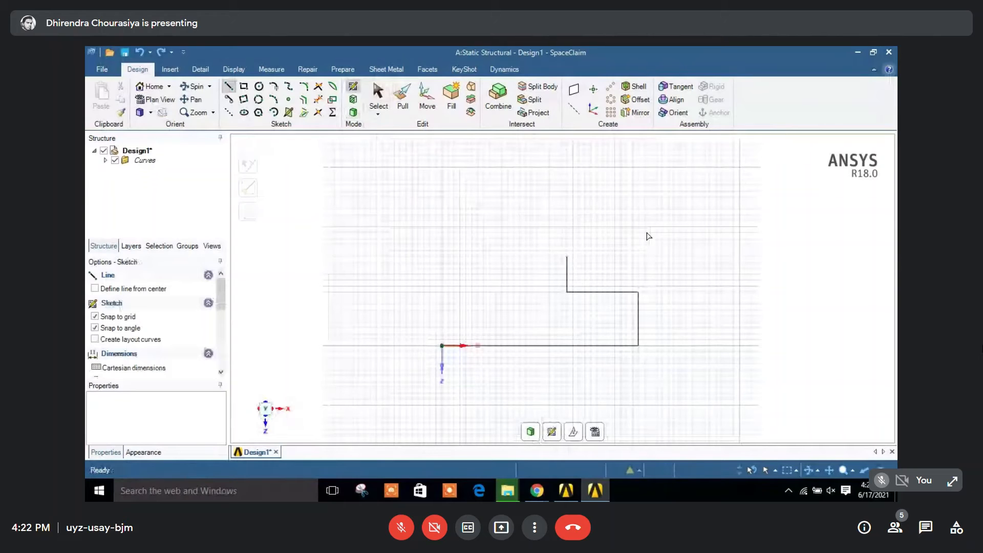
key(ctrl+z)
scroll(664, 238, up, 3)
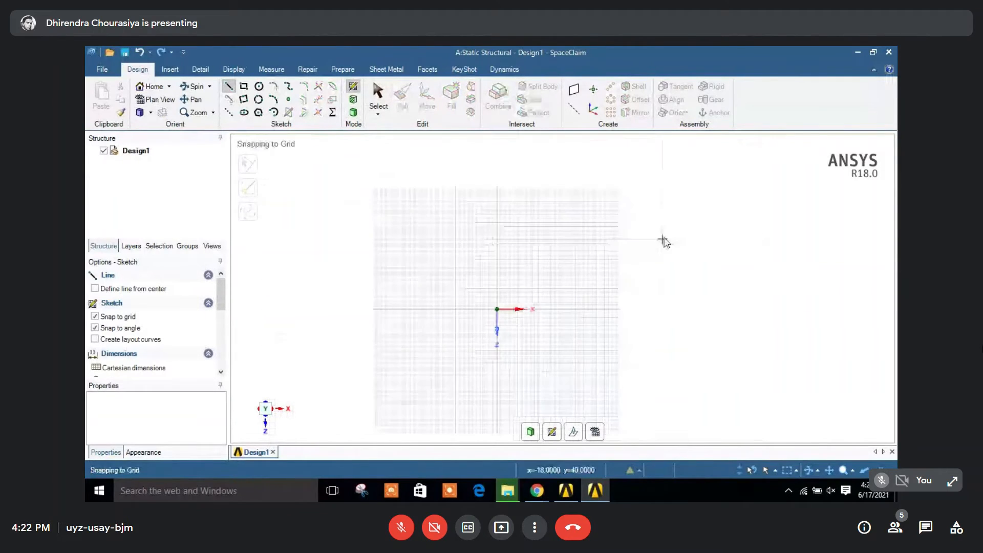
Step: Sketch a wavy spline from the origin, rising and falling along the X axis over a length of about 85 mm
click(290, 86)
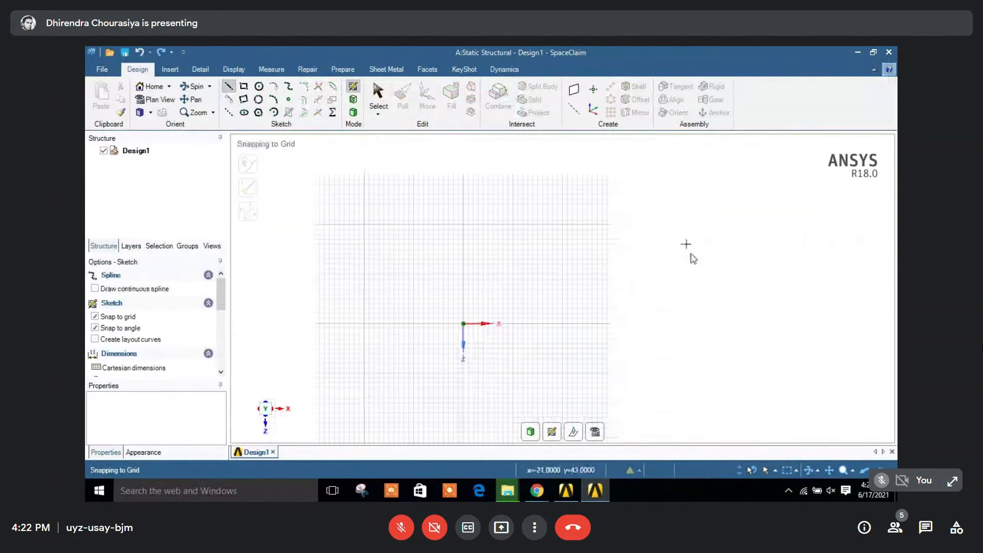
click(463, 324)
click(498, 244)
click(621, 254)
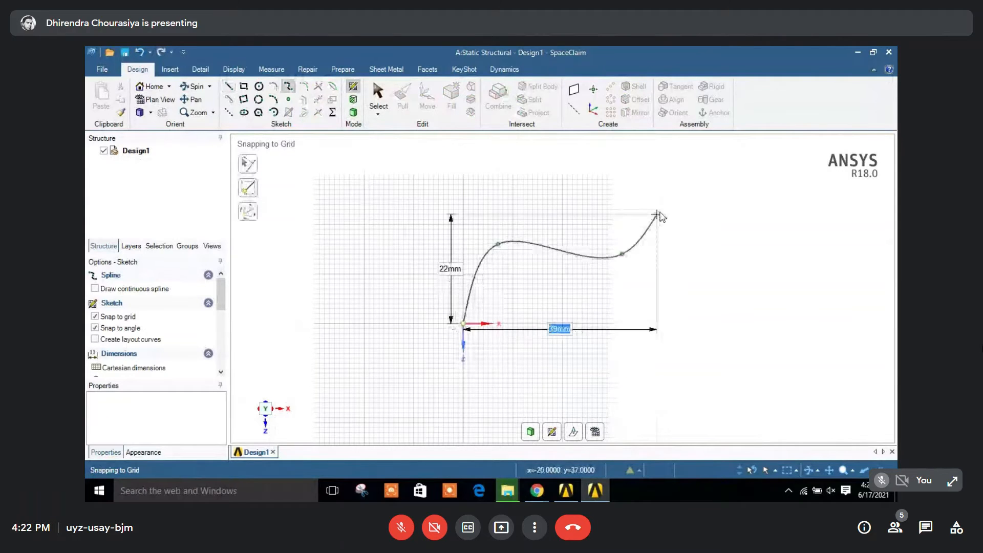
scroll(710, 198, down, 3)
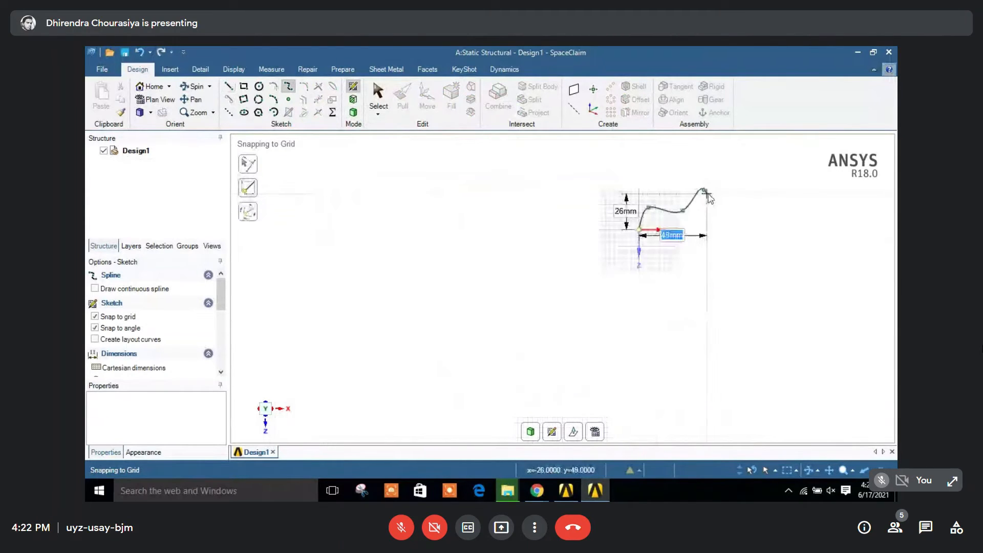
scroll(725, 193, up, 6)
click(740, 199)
click(814, 170)
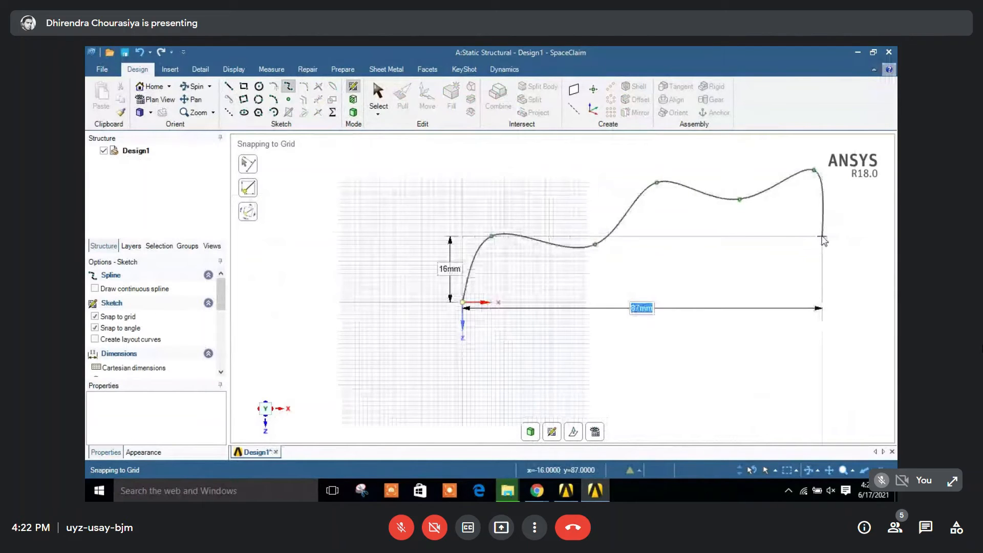
key(Escape)
scroll(650, 279, down, 5)
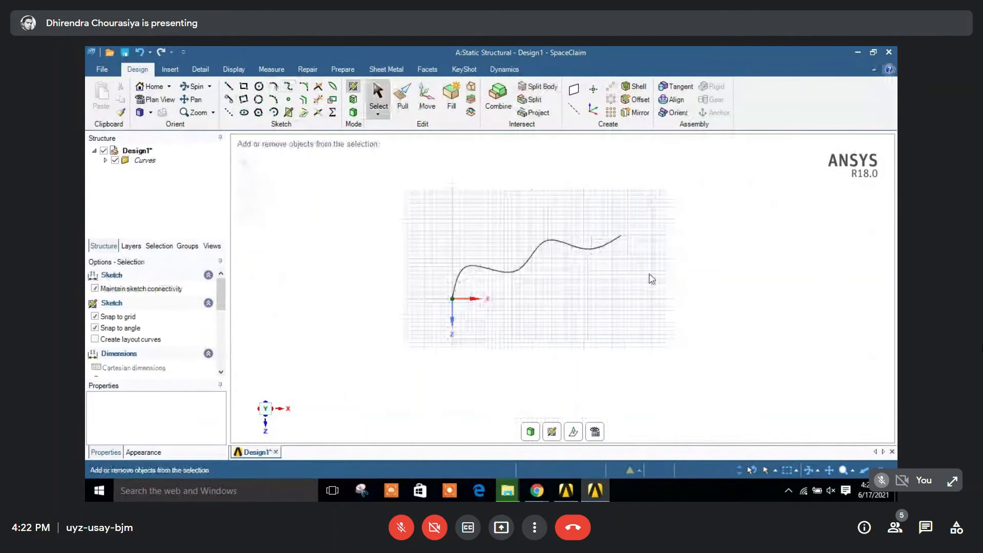
Step: Sketch a three-point circle about 11.4 mm in diameter beyond the free end of the spline
click(258, 100)
click(675, 259)
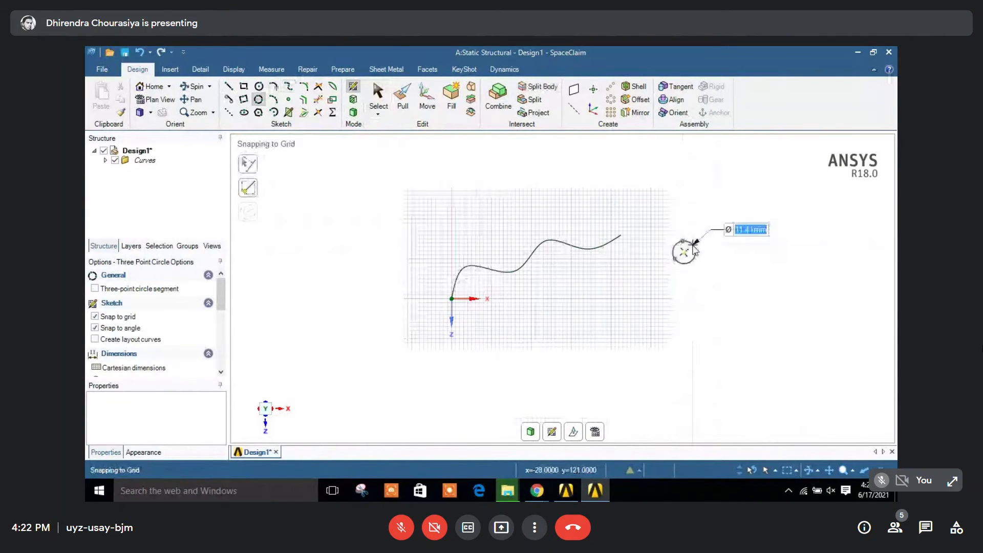
click(694, 243)
key(Escape)
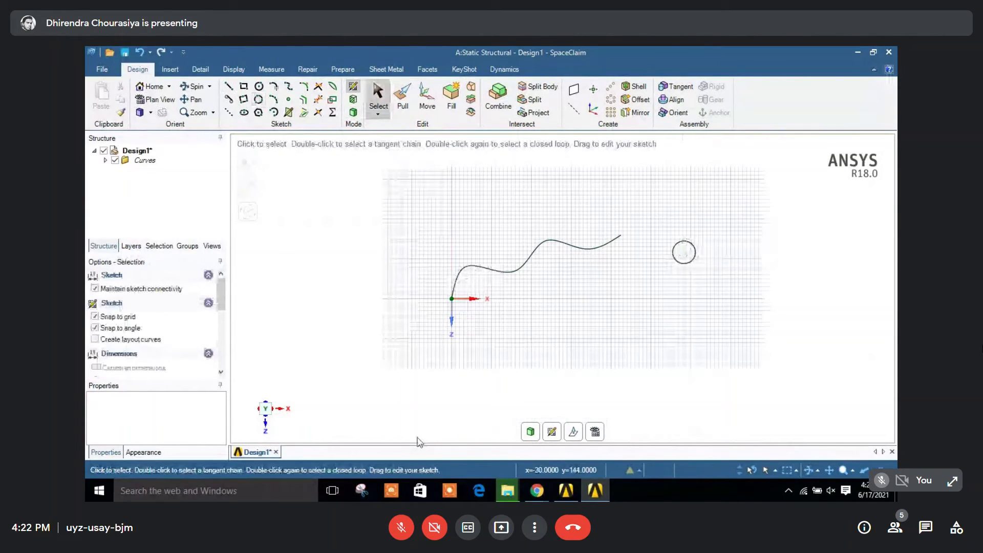
Step: Convert the spline and circle sketch into 3D geometry and view it isometrically
click(354, 112)
mouse_move(517, 497)
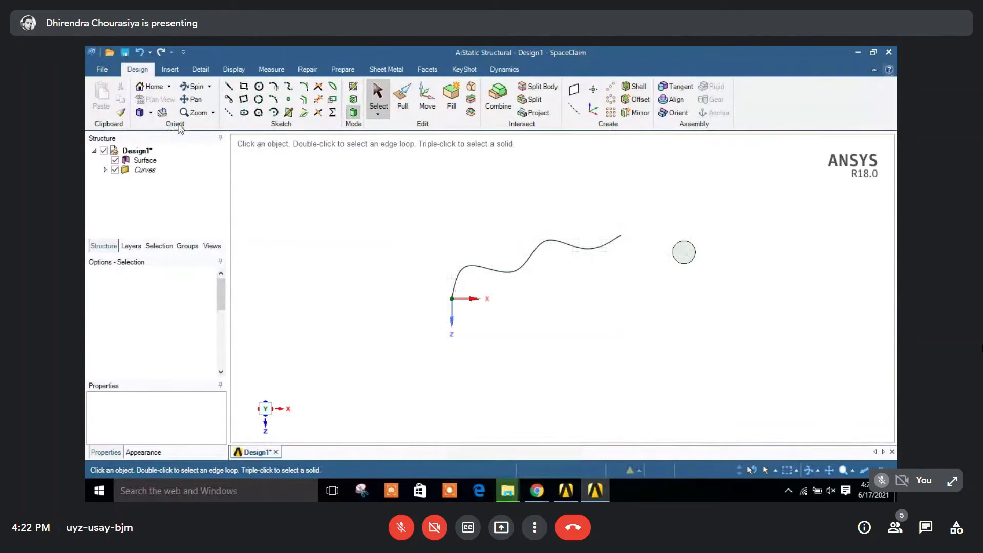
click(139, 112)
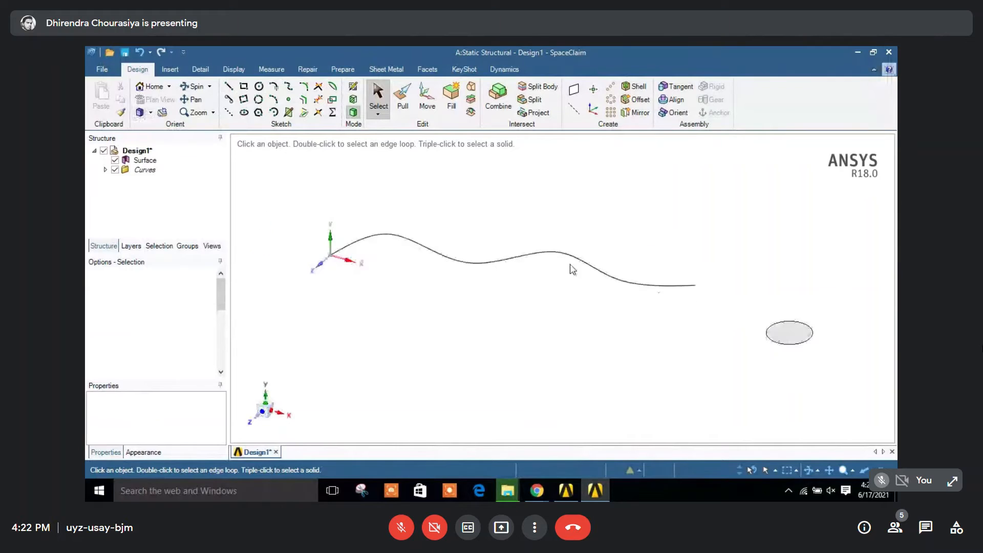
Step: Try to sweep the circle's face along the wavy spline with the Pull tool
click(402, 98)
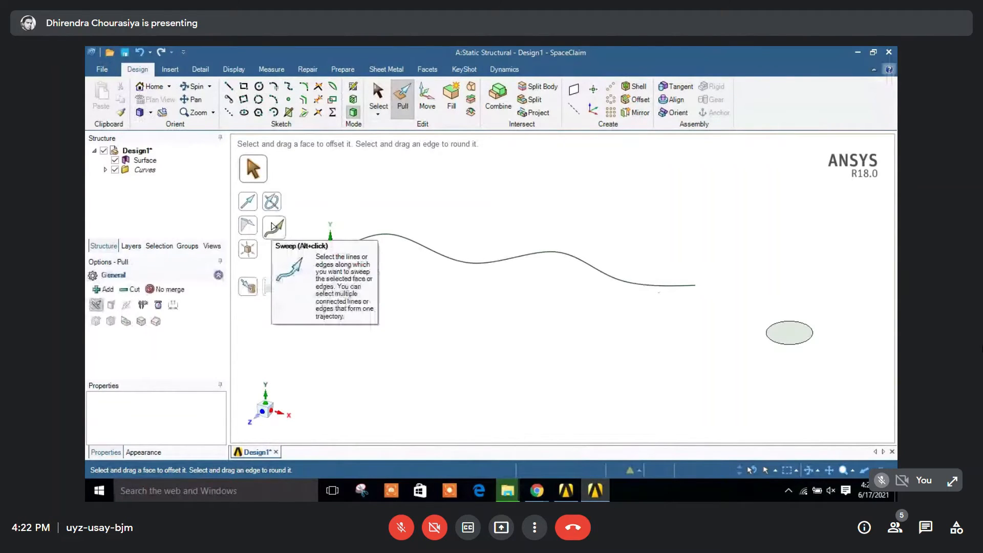
click(274, 227)
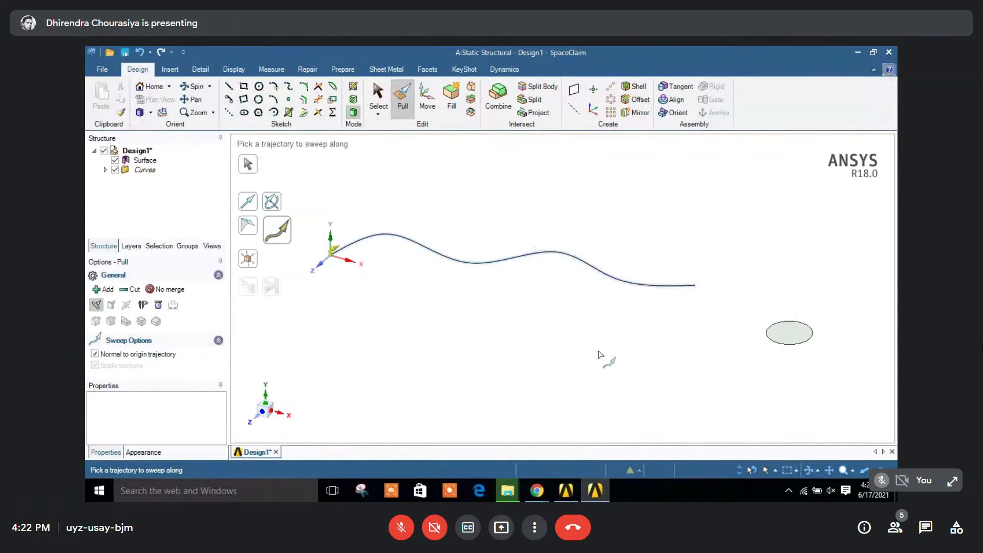
click(598, 354)
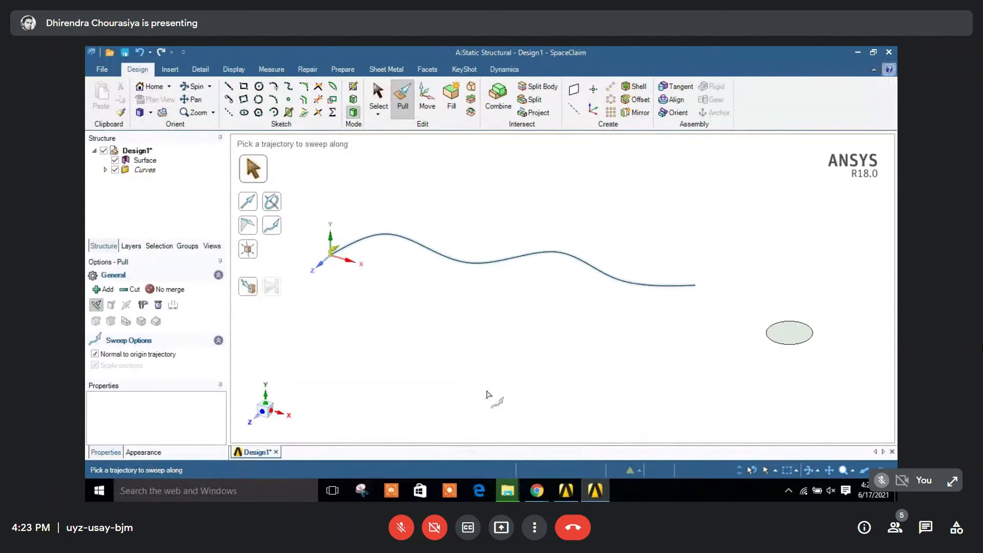
click(778, 332)
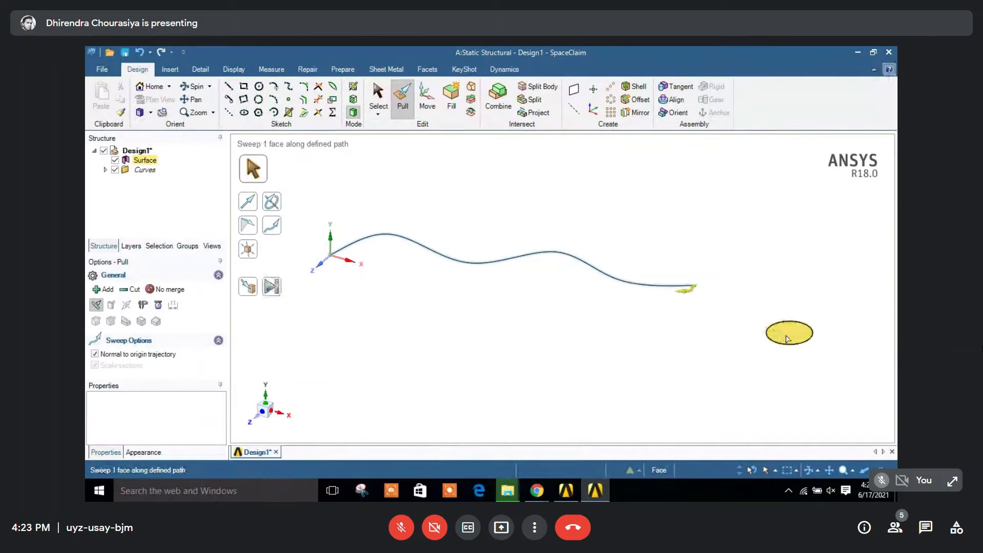
click(767, 333)
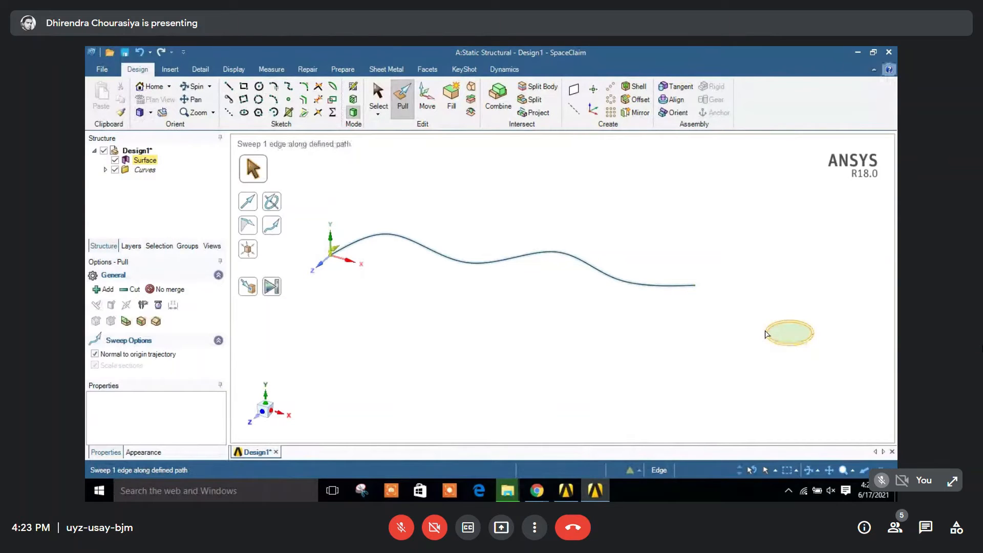
click(779, 332)
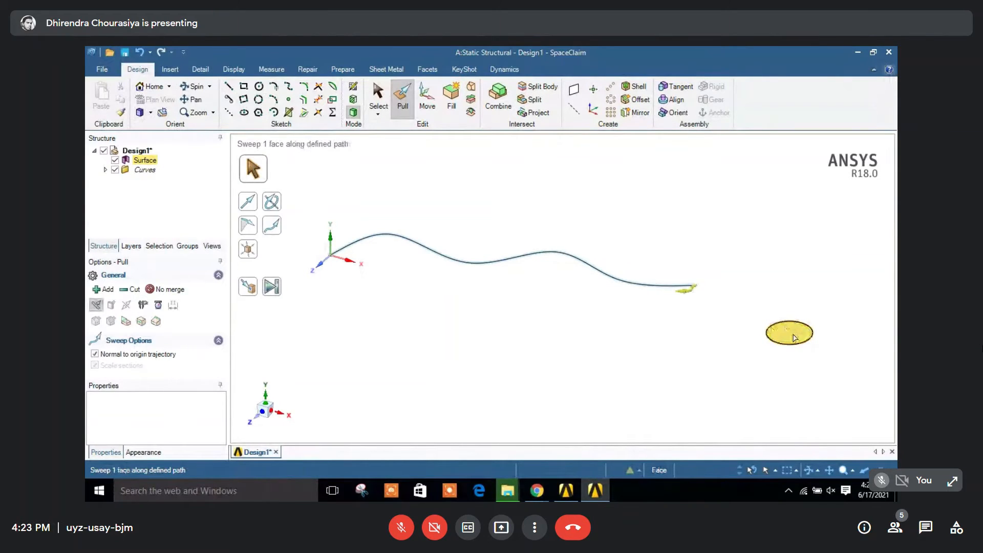
click(787, 336)
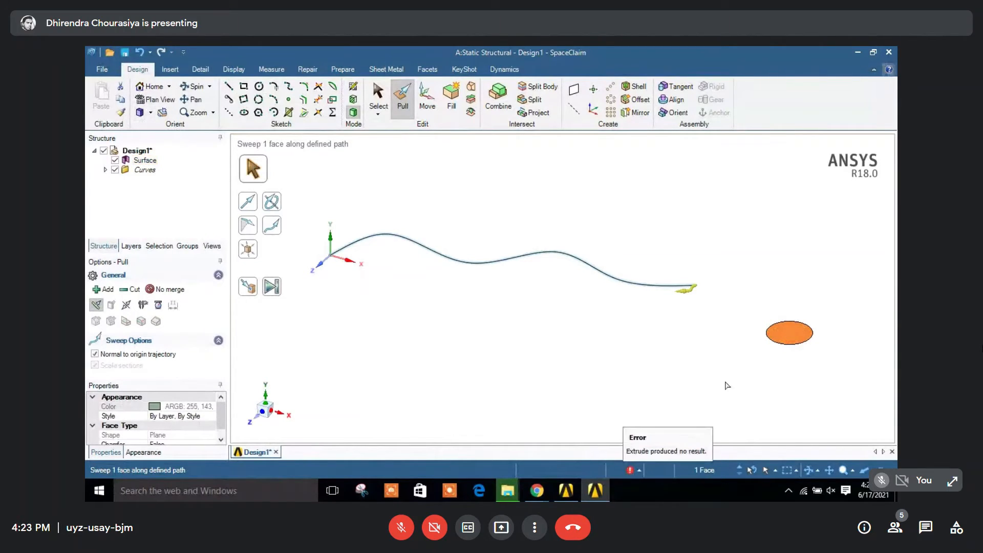
scroll(780, 365, up, 1)
scroll(752, 323, down, 1)
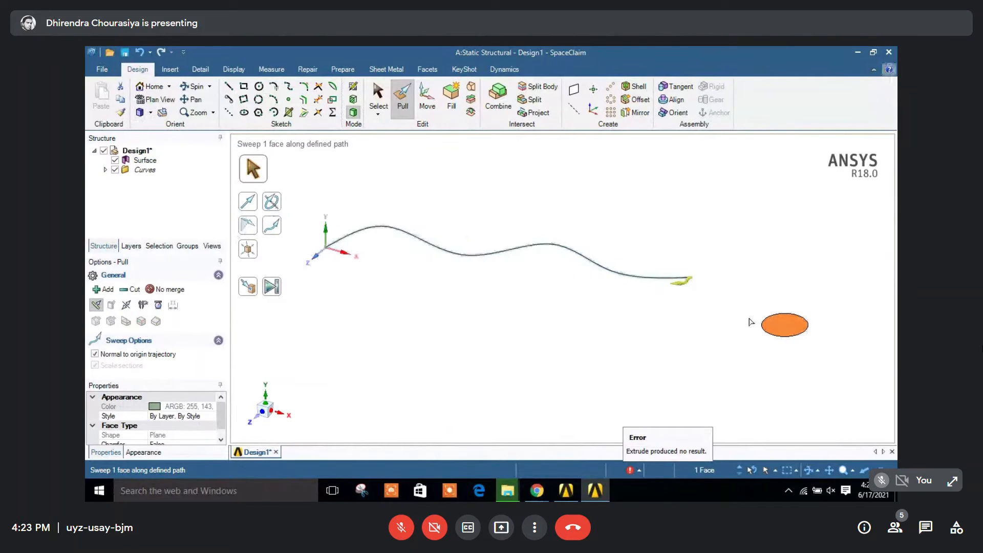
key(Escape)
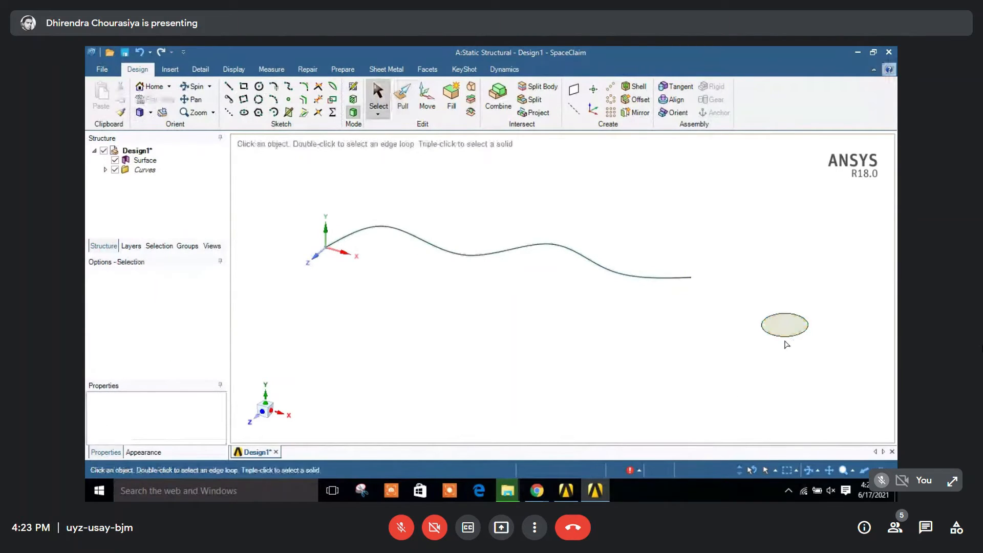
Step: Delete the flat circular surface and create a plane normal to the spline at its free end
click(792, 339)
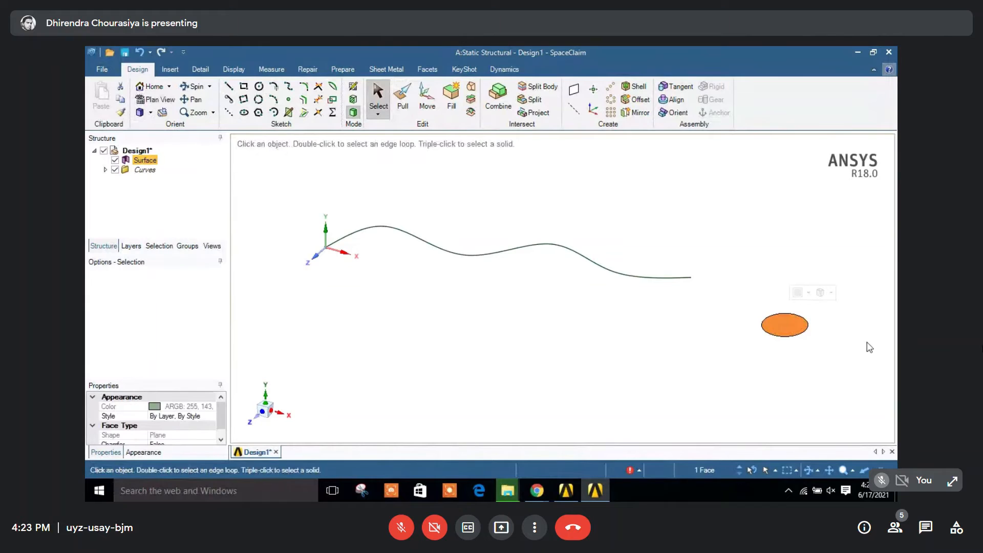
key(Delete)
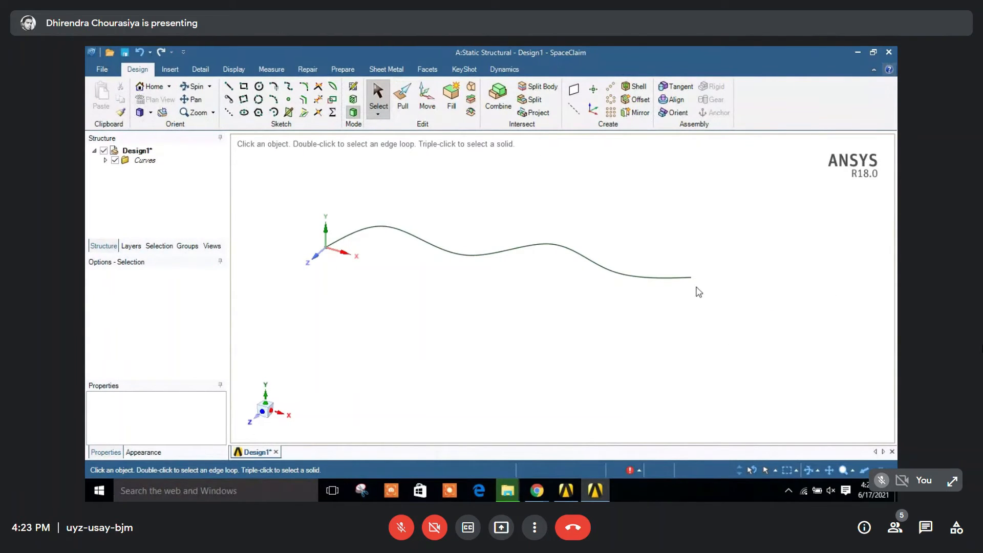
scroll(698, 292, up, 3)
scroll(720, 281, up, 2)
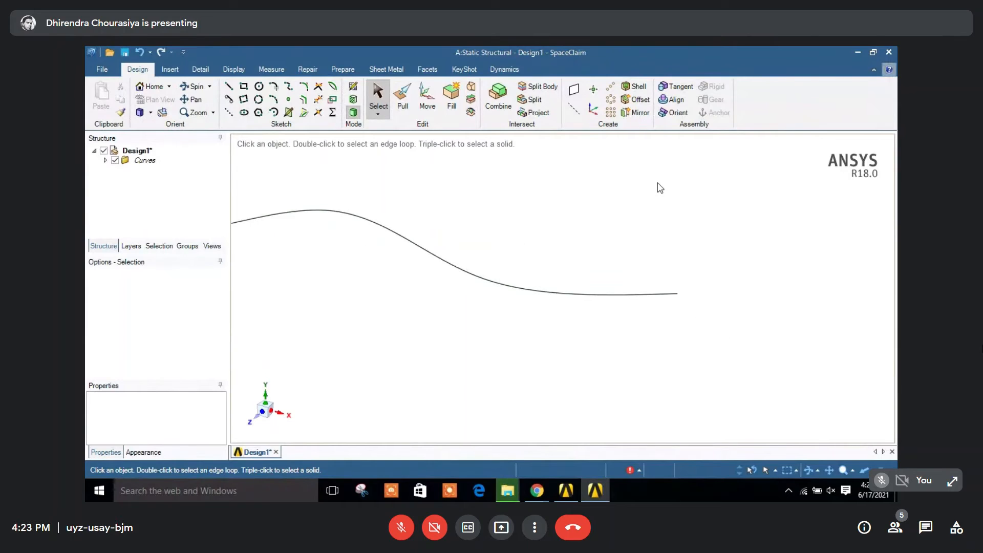
click(574, 89)
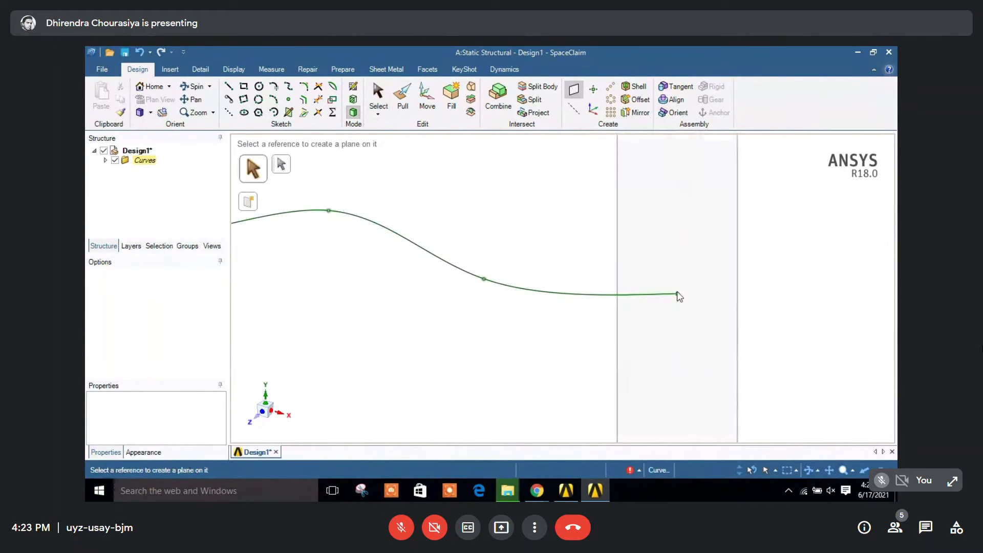
click(678, 296)
middle_drag(742, 301, 690, 305)
click(669, 264)
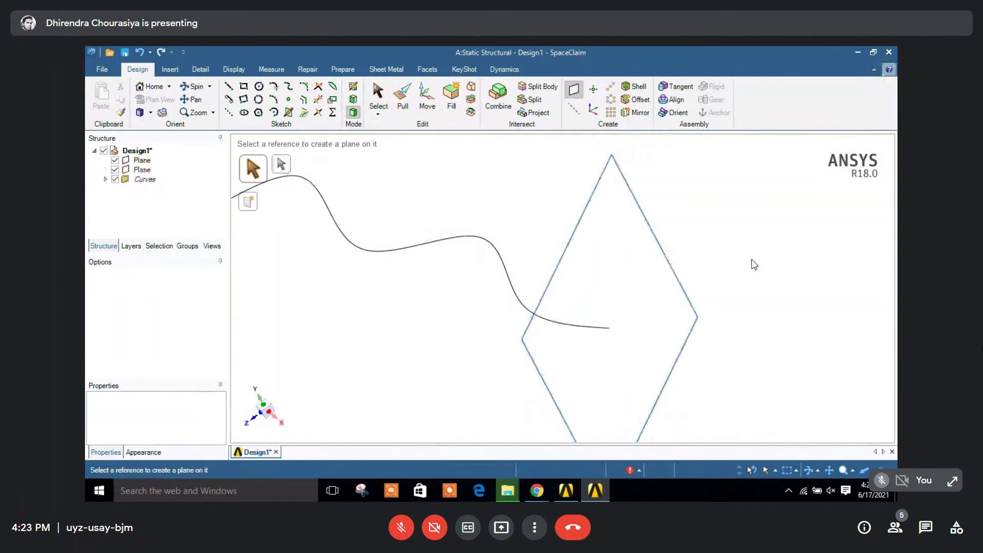
click(659, 242)
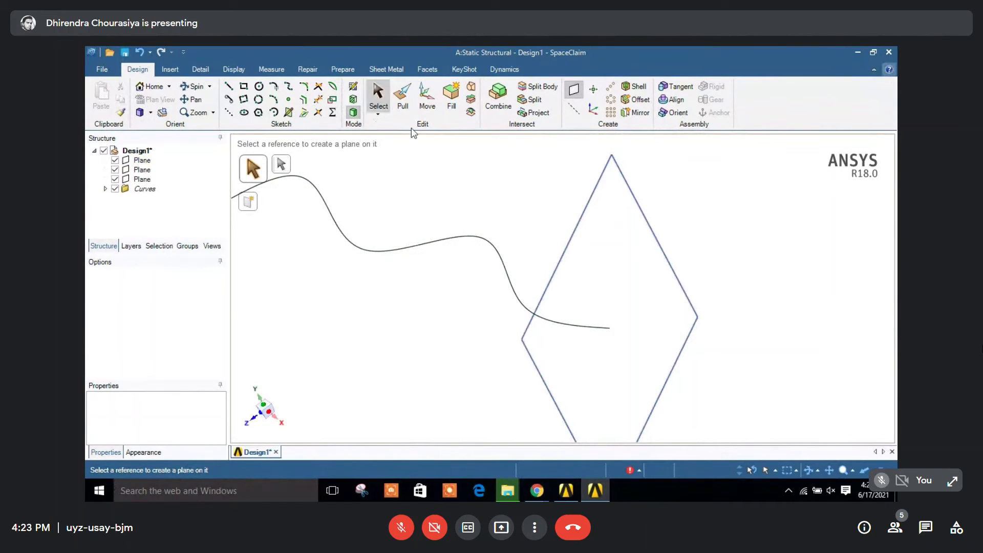
Step: Sketch a circle about 5.66 mm in diameter on the new plane, centred on the spline's end, and convert it into a surface
click(661, 257)
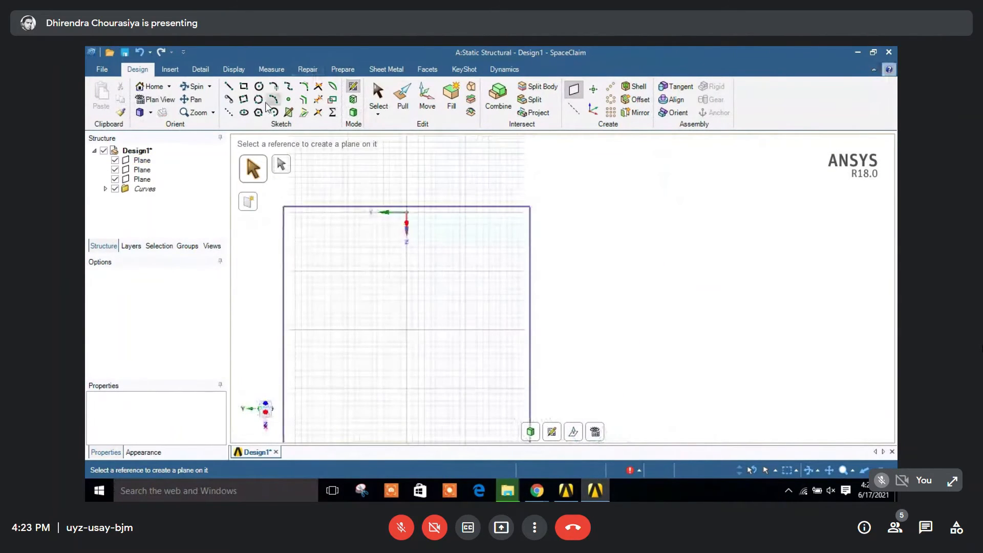
click(260, 87)
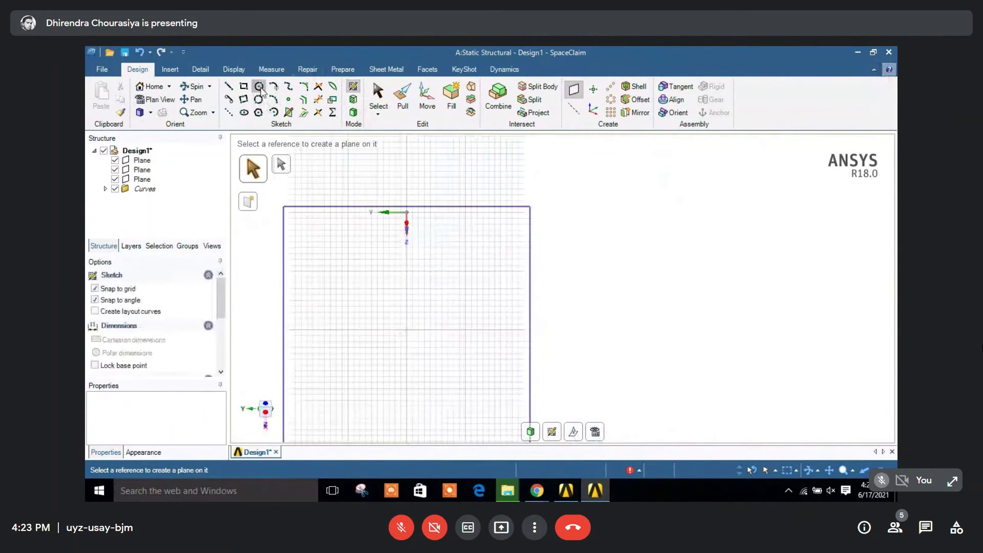
click(408, 330)
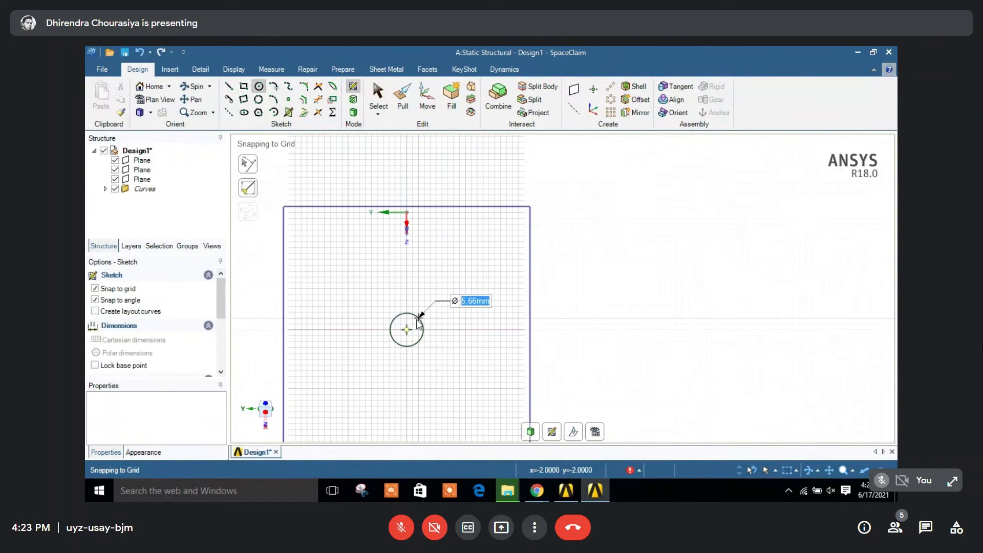
click(418, 321)
key(Escape)
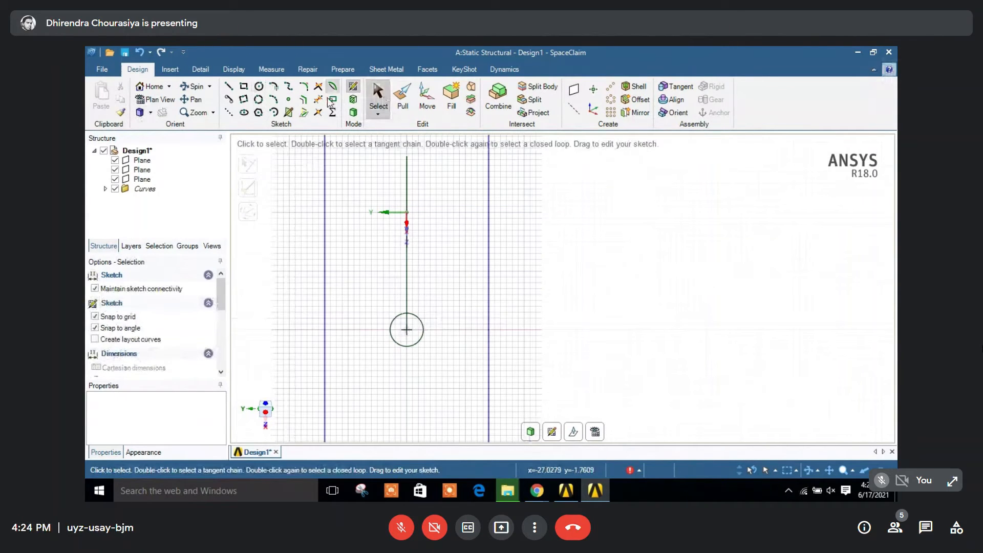
click(353, 112)
click(140, 112)
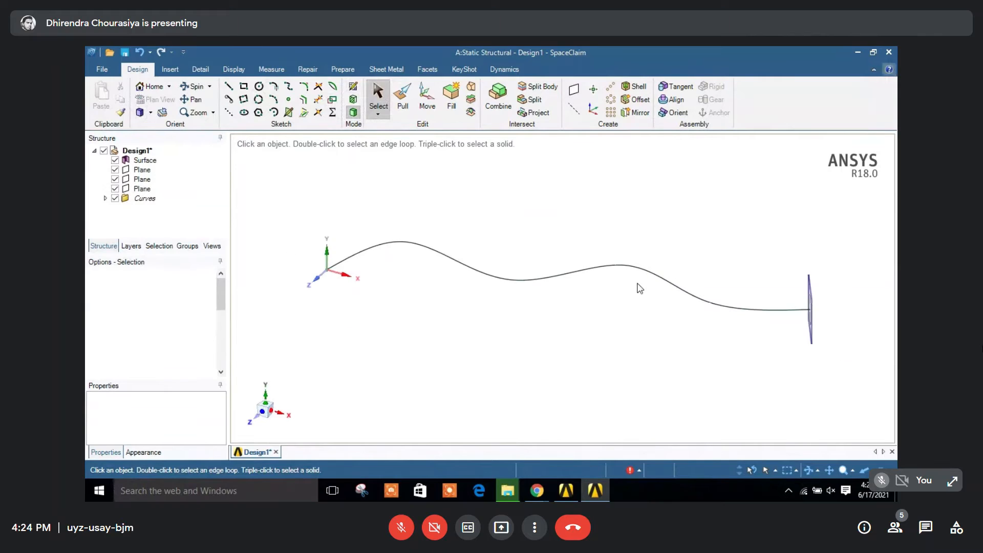
Step: Sweep the circle's face along the full spline as a solid rod and inspect it
click(403, 100)
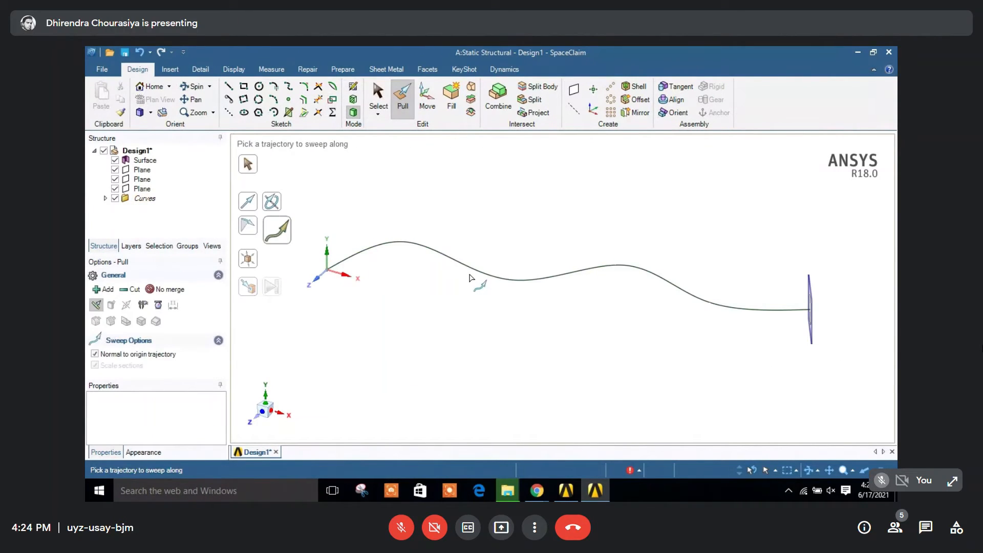
middle_drag(469, 278, 820, 323)
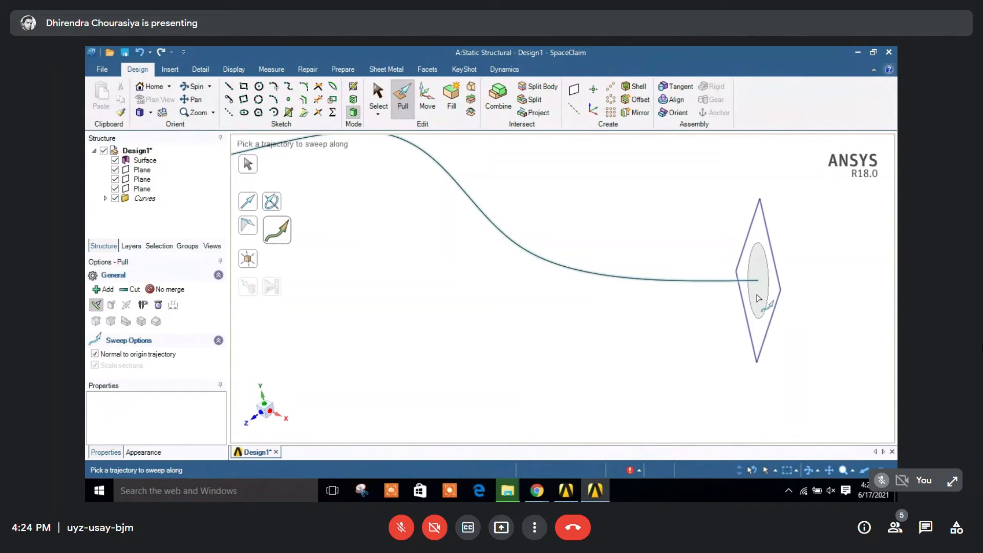
click(759, 298)
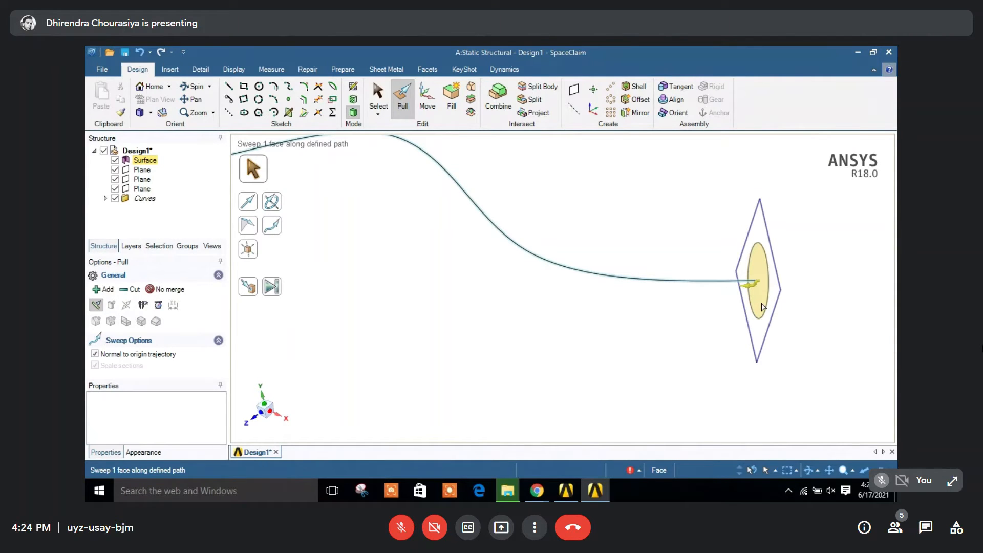
click(761, 307)
middle_drag(867, 342, 445, 331)
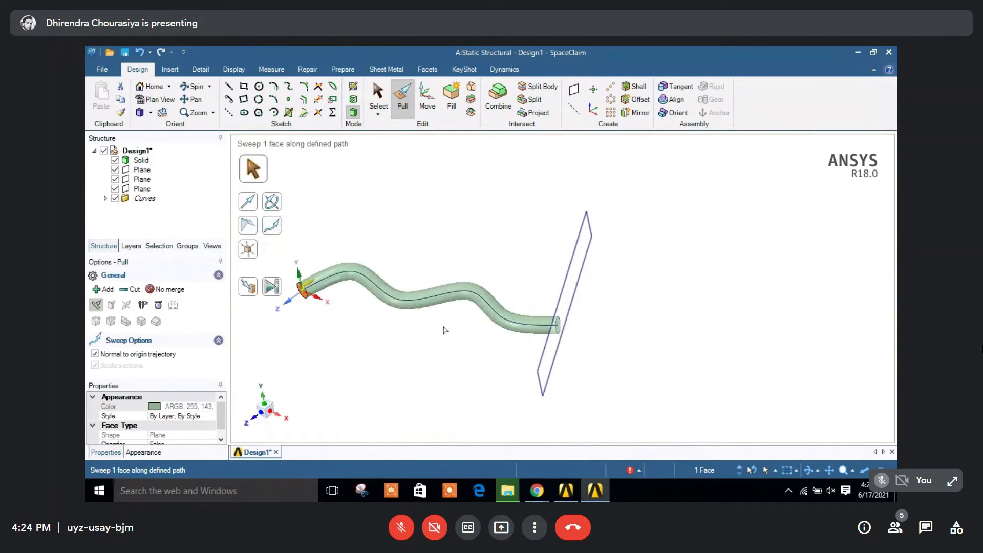
Step: Undo the solid sweep back to the circle sketch and convert the sketch into a surface again
key(ctrl+z)
key(ctrl+z)
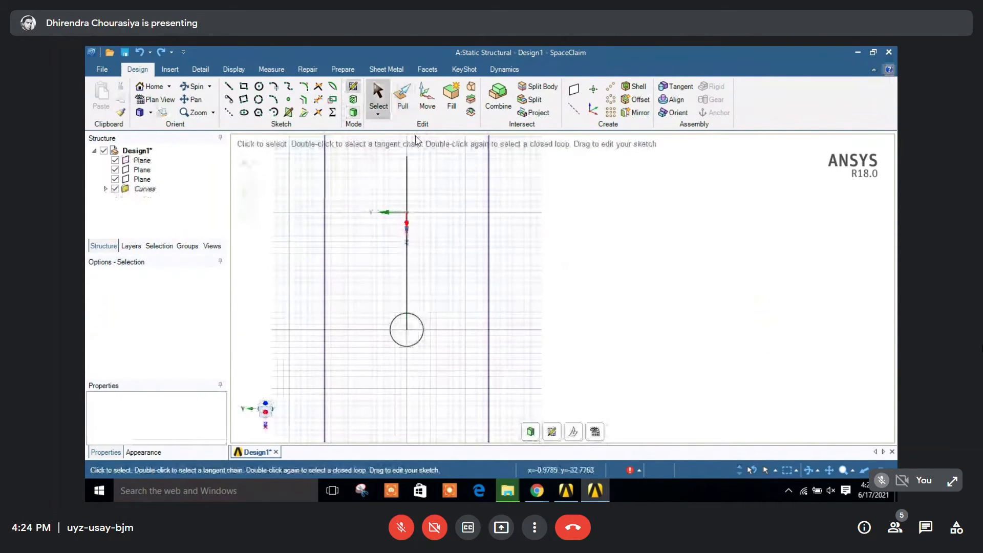
click(151, 113)
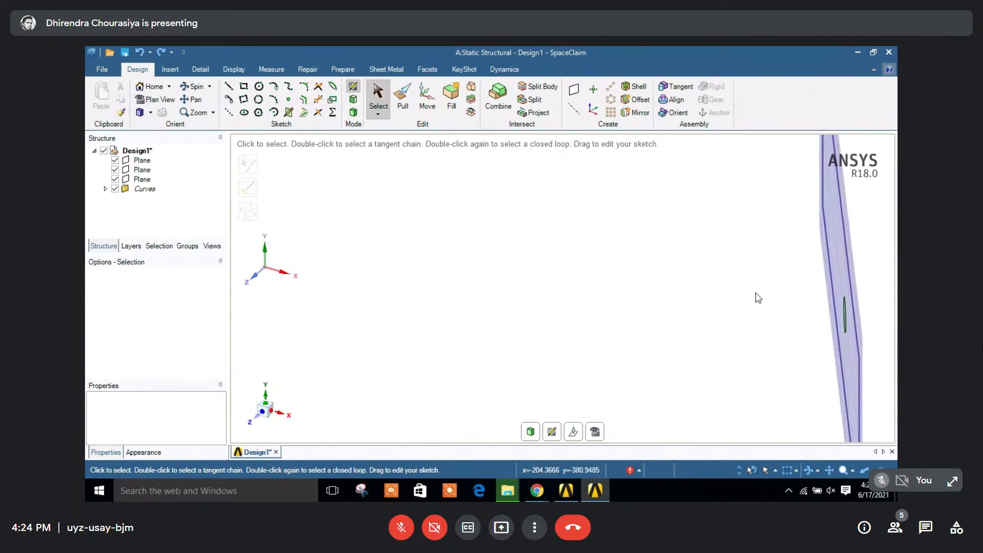
scroll(757, 294, down, 5)
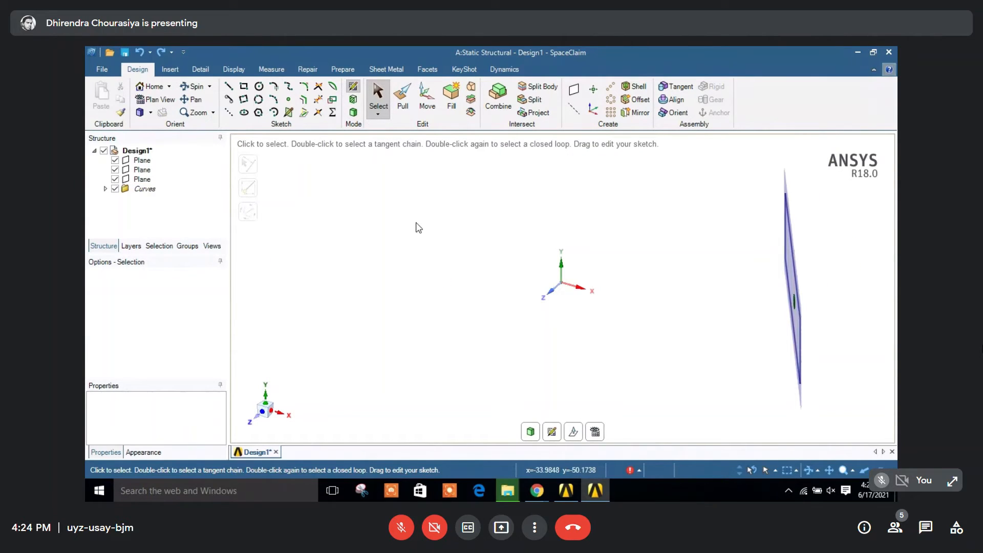
key(d)
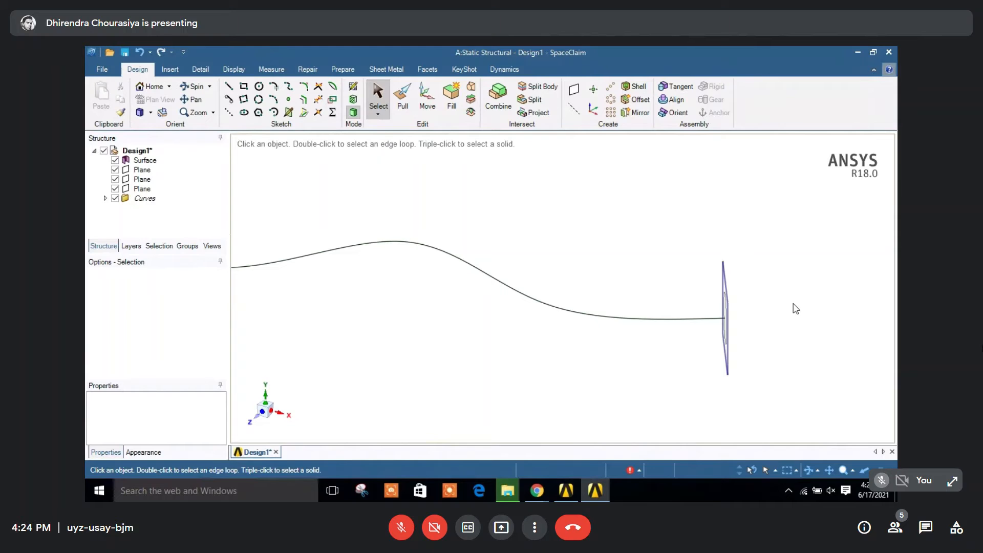
Step: Sweep the circle's edge along the spline as a hollow surface tube and inspect it from its open end
click(394, 106)
click(277, 230)
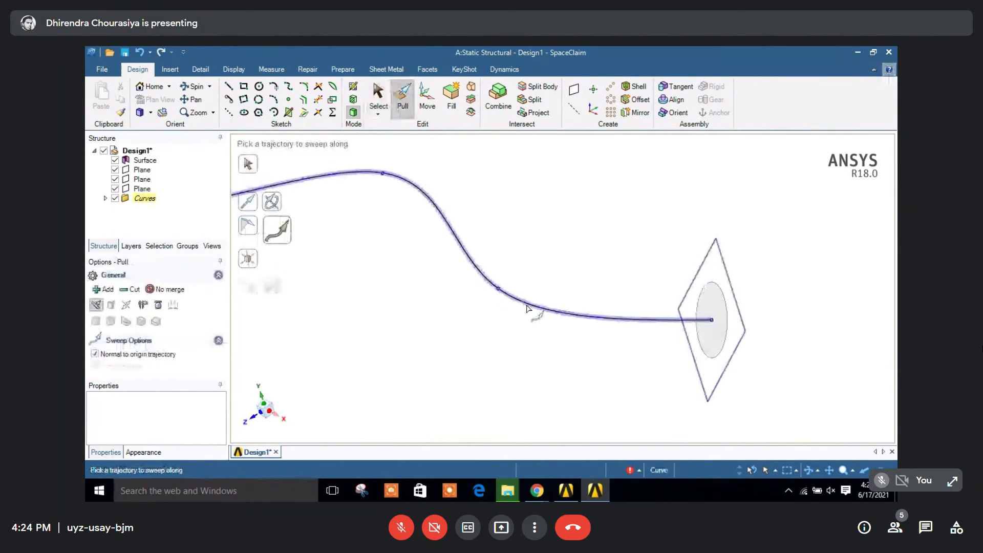
mouse_move(519, 484)
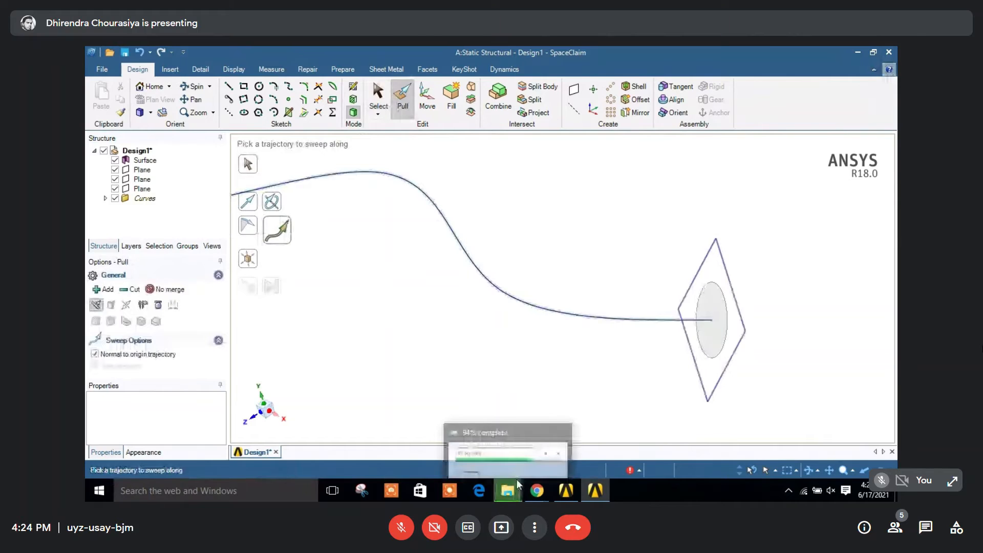
mouse_move(710, 359)
mouse_down()
mouse_move(703, 427)
mouse_move(494, 354)
mouse_up()
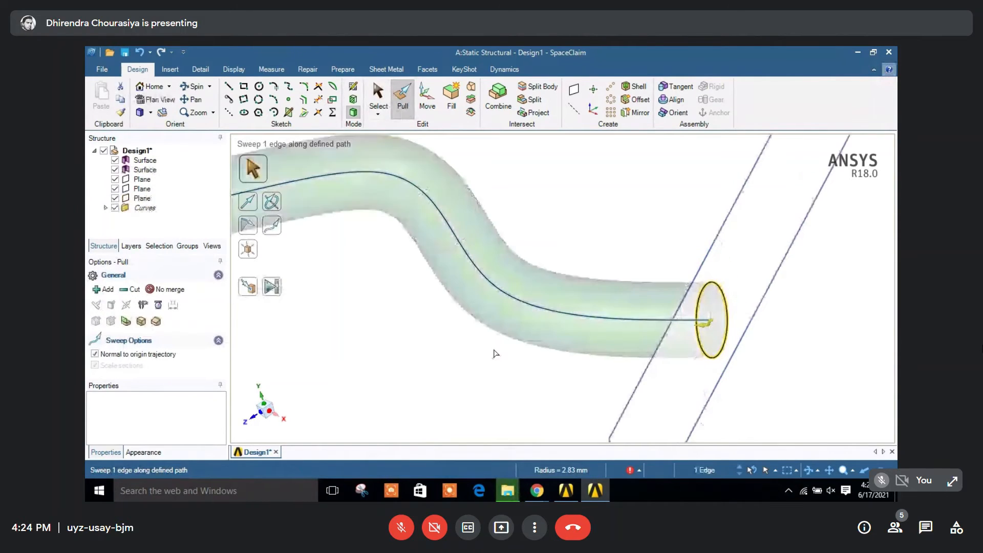
scroll(495, 354, down, 2)
scroll(496, 353, down, 3)
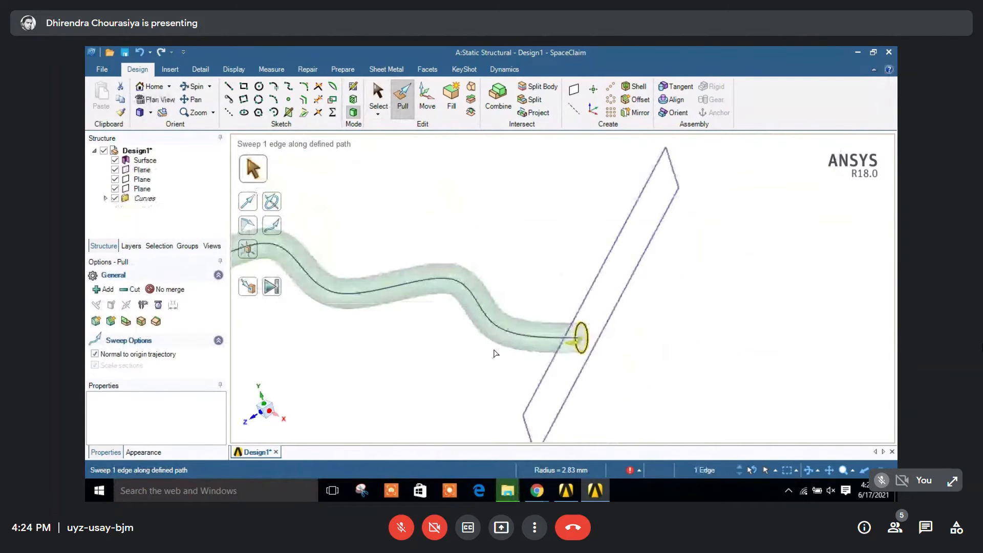
click(496, 354)
mouse_move(494, 359)
middle_down()
mouse_move(488, 342)
mouse_move(305, 320)
middle_up()
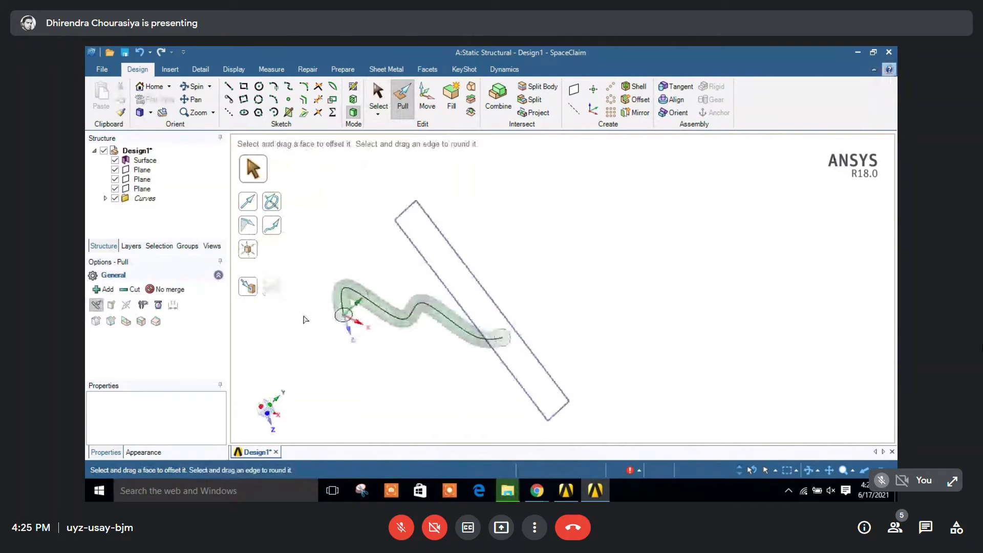
Step: Delete the spline curve running through the inside of the surface tube
scroll(307, 317, up, 5)
click(407, 332)
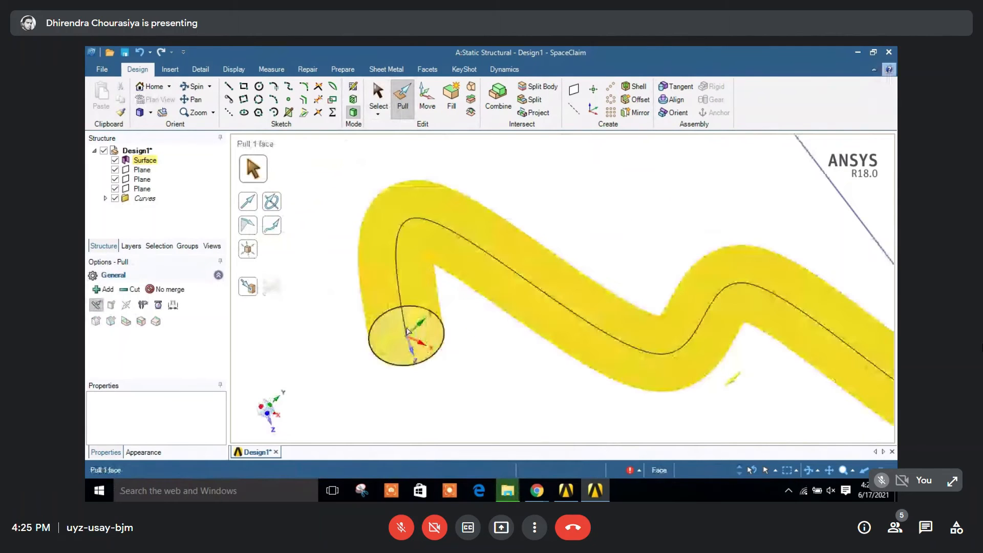
key(s)
click(406, 328)
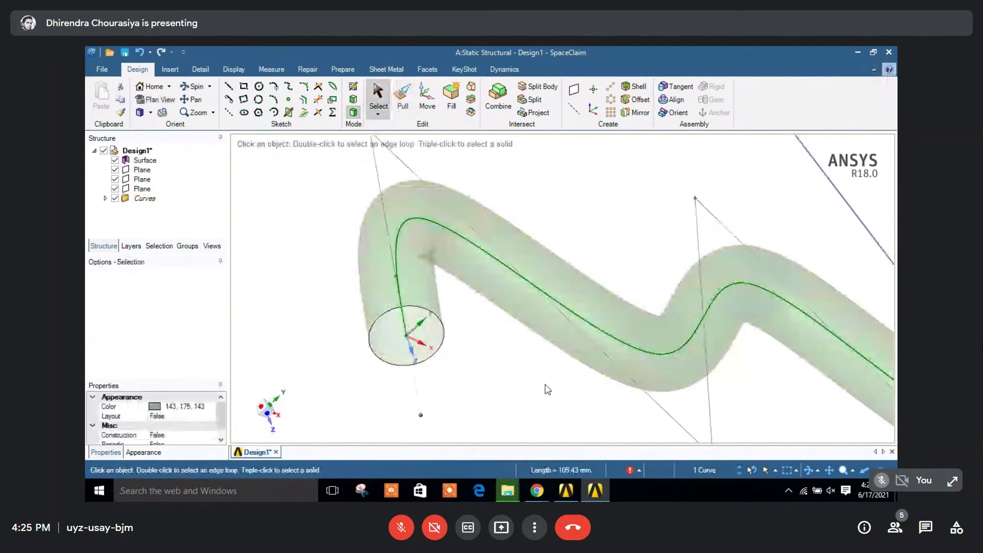
key(Delete)
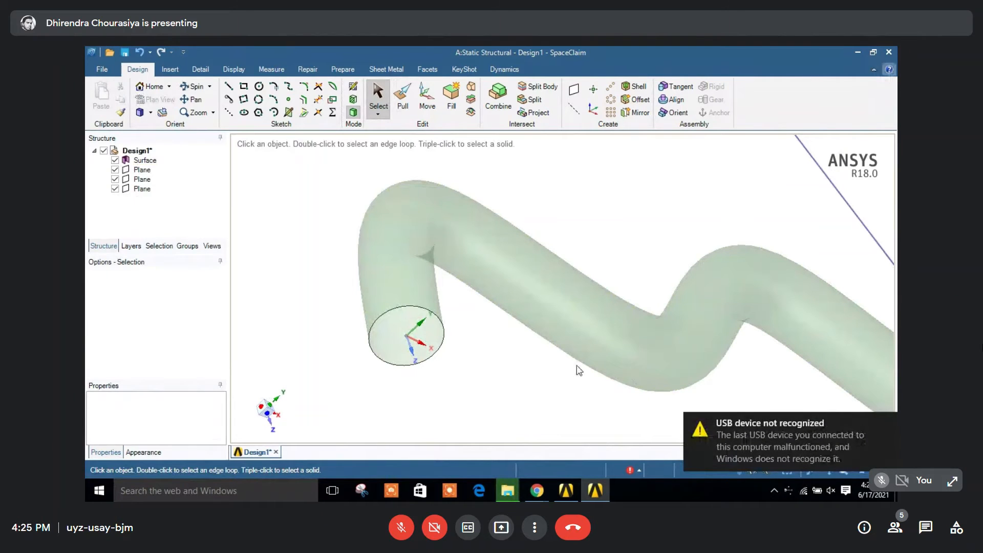
Step: Delete the three reference planes, leaving only the swept surface tube in the design
click(594, 353)
scroll(687, 279, down, 4)
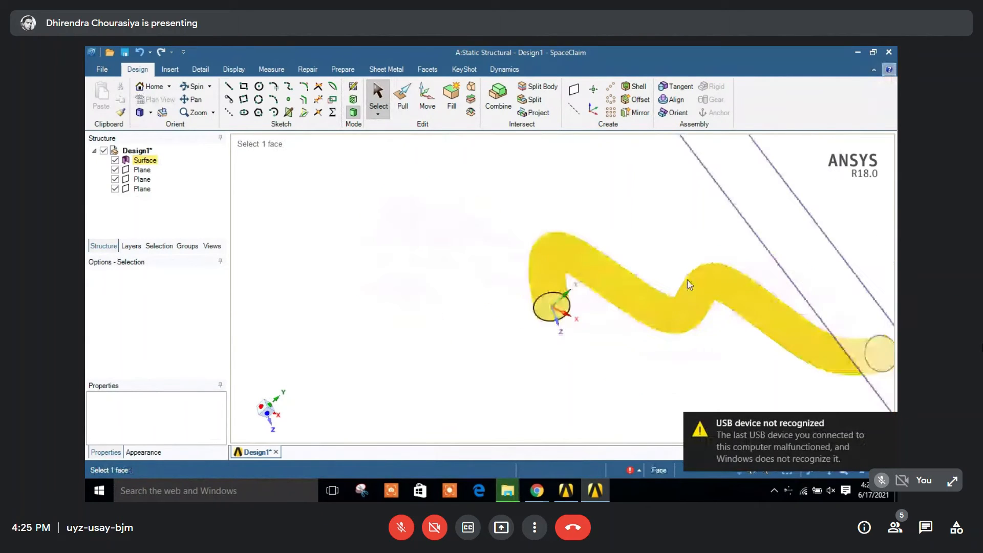
scroll(687, 279, down, 3)
click(836, 337)
middle_drag(837, 337, 865, 318)
scroll(865, 318, up, 5)
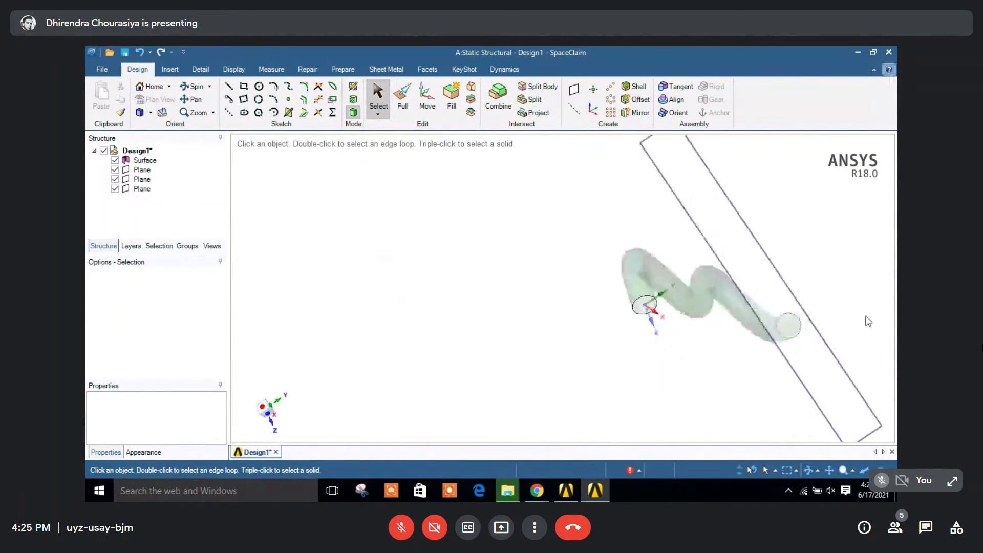
click(761, 341)
key(Delete)
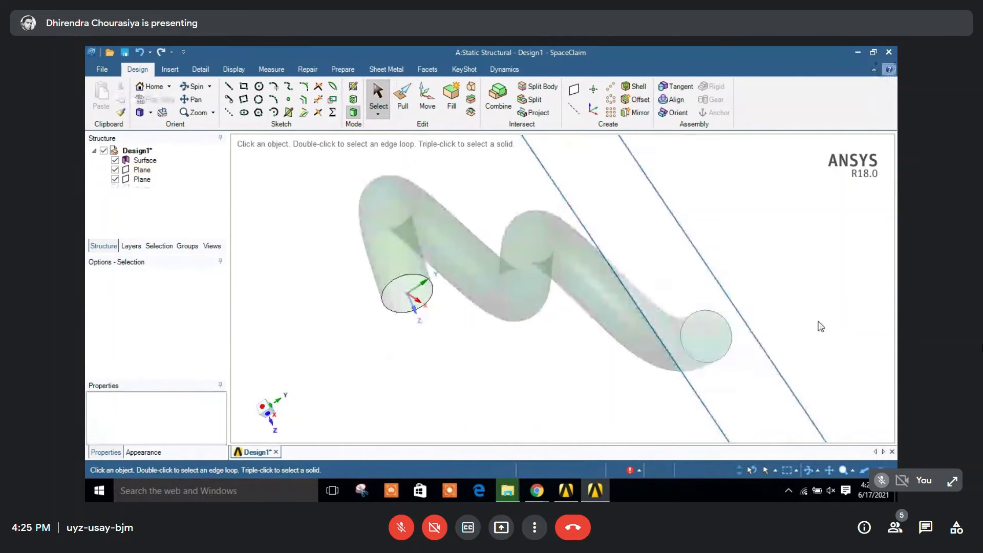
click(757, 340)
key(Delete)
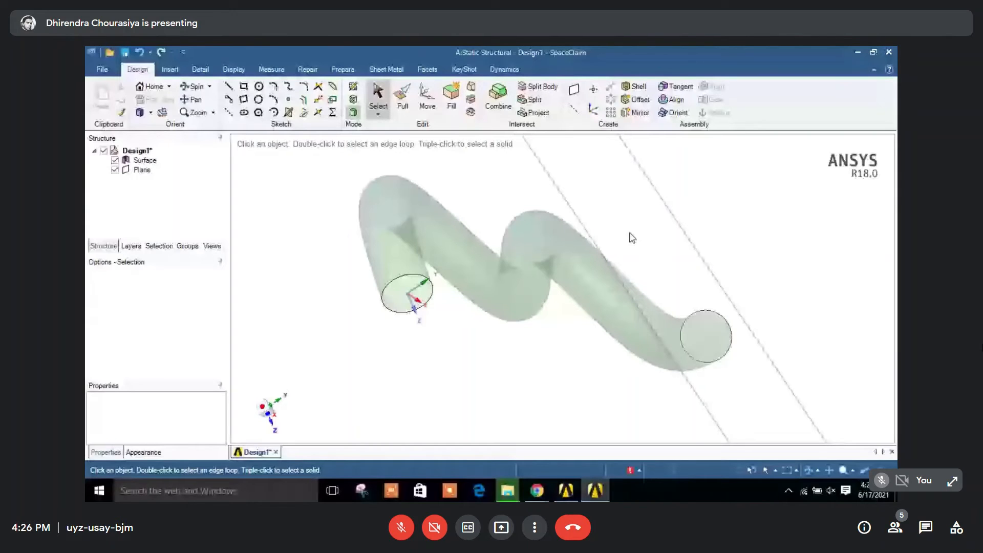
scroll(701, 262, down, 3)
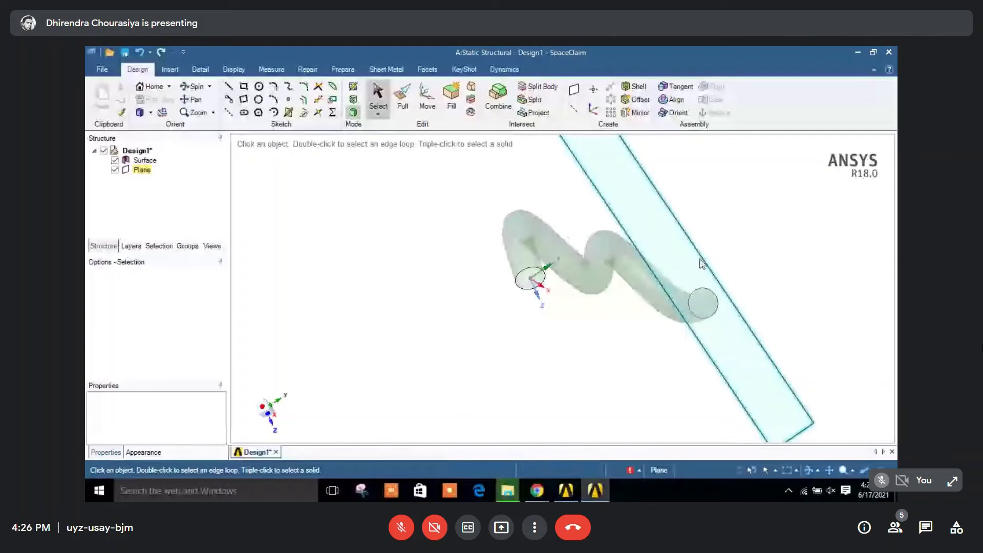
click(703, 264)
key(Delete)
Step: Cap the circular edges at both open ends of the tube with Fill to turn it into a solid
scroll(757, 248, up, 4)
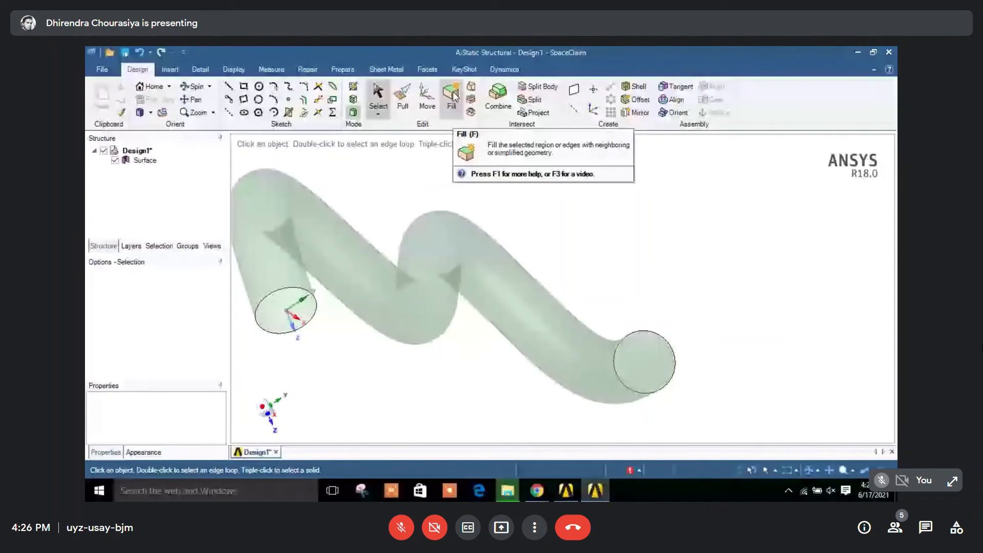
click(454, 98)
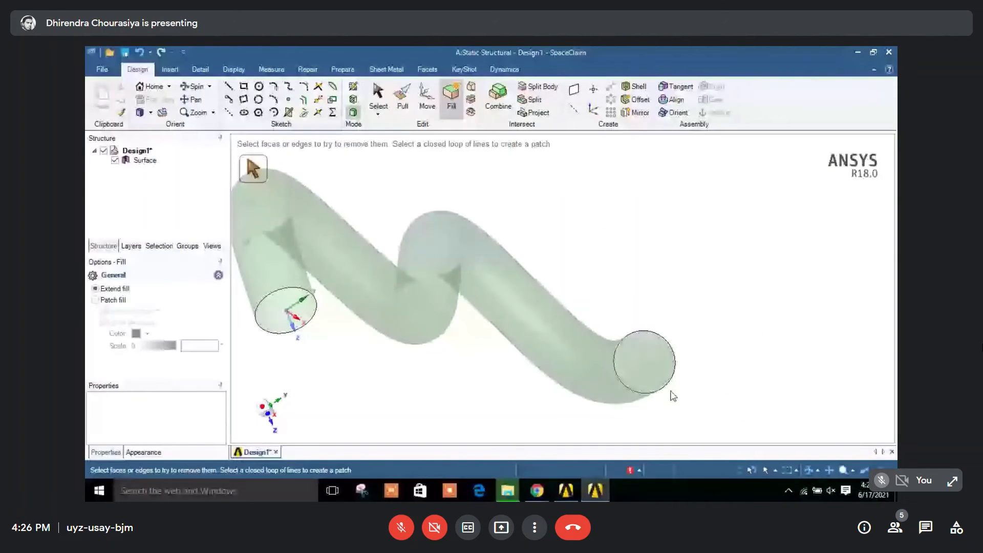
click(666, 342)
click(667, 342)
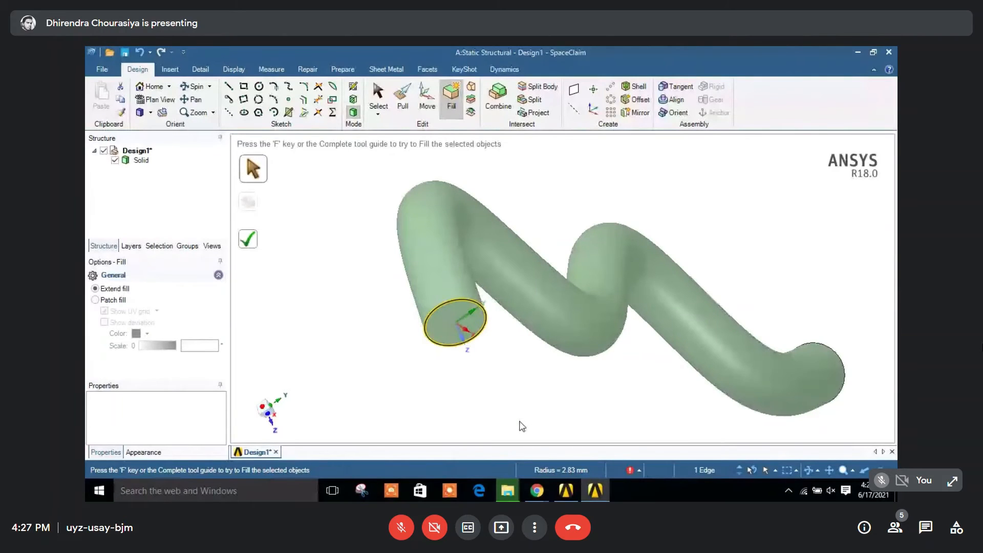
scroll(537, 390, down, 3)
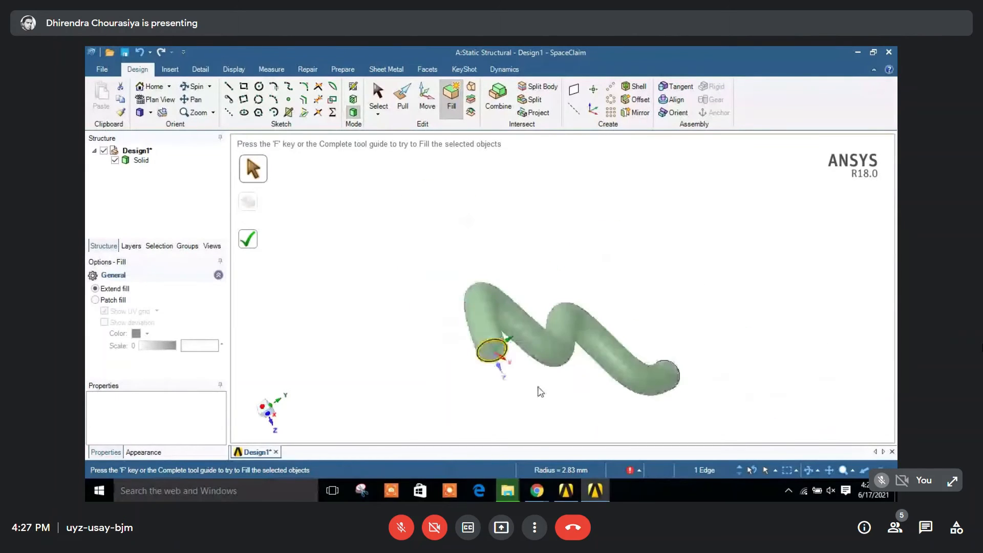
key(f)
Step: Inspect the capped rod from several angles and delete the solid to empty the design
middle_drag(540, 392, 637, 205)
scroll(637, 204, down, 3)
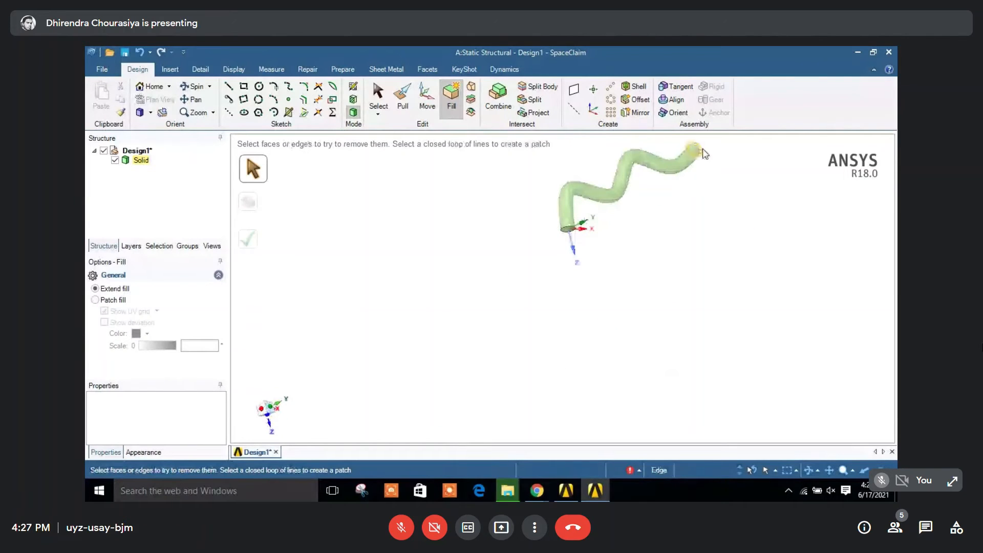
ctrl+middle_drag(703, 153, 625, 206)
scroll(625, 204, up, 3)
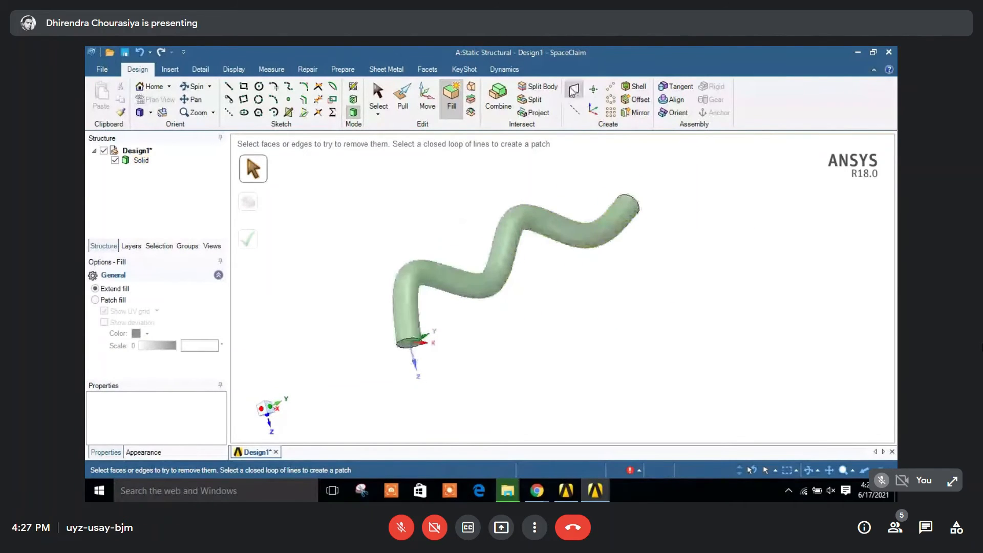
middle_drag(433, 385, 495, 273)
scroll(505, 279, down, 3)
click(581, 292)
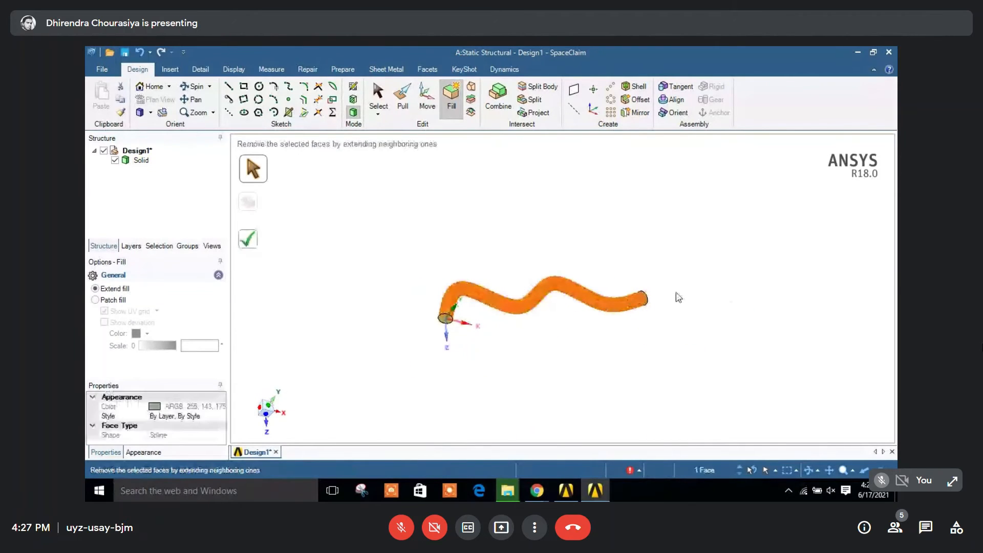
click(687, 267)
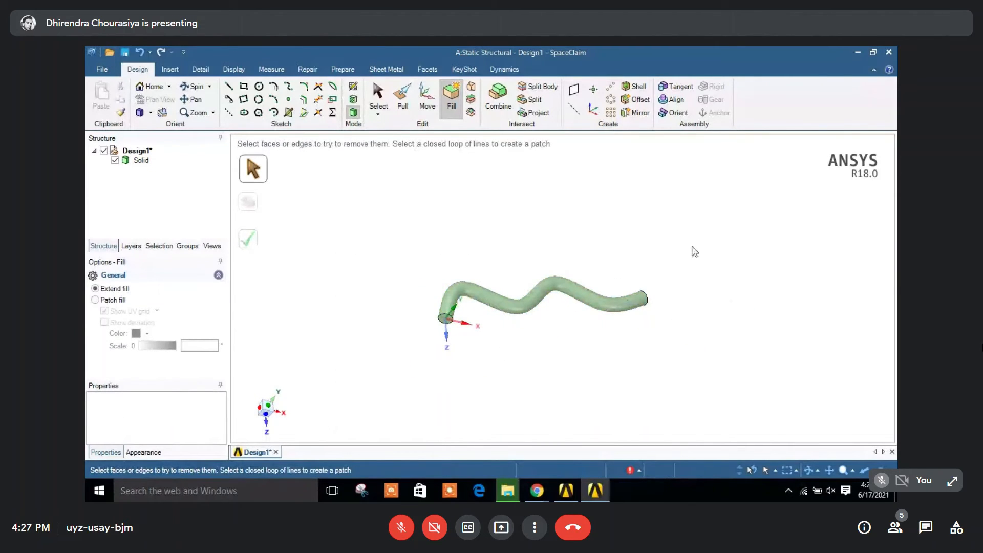
click(146, 160)
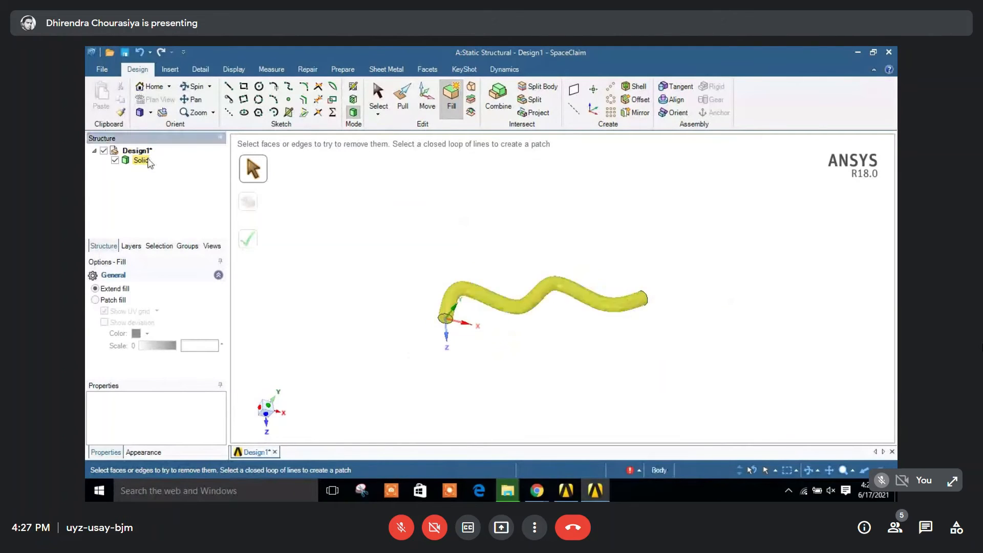
key(Delete)
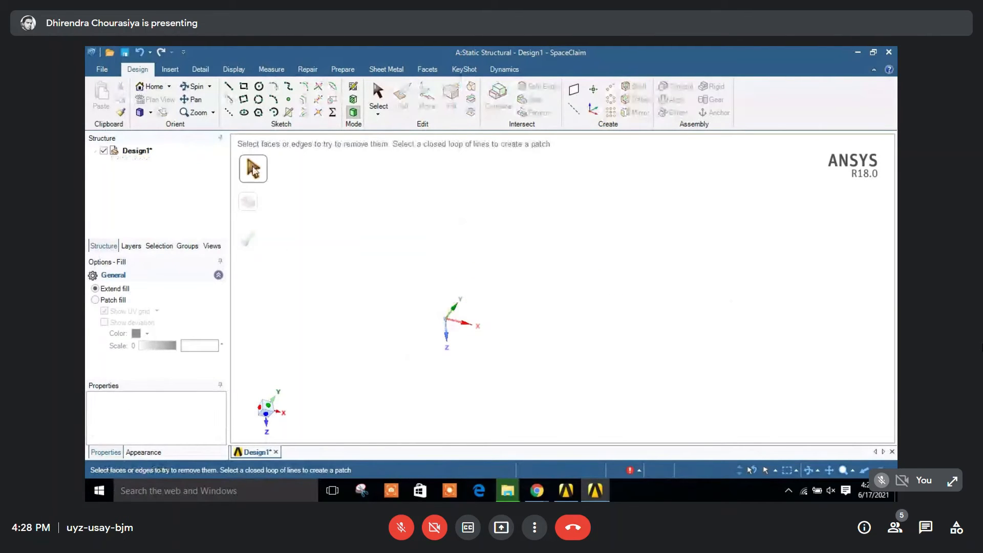
Step: Sketch a square with one corner at the origin and convert it into a surface
click(245, 99)
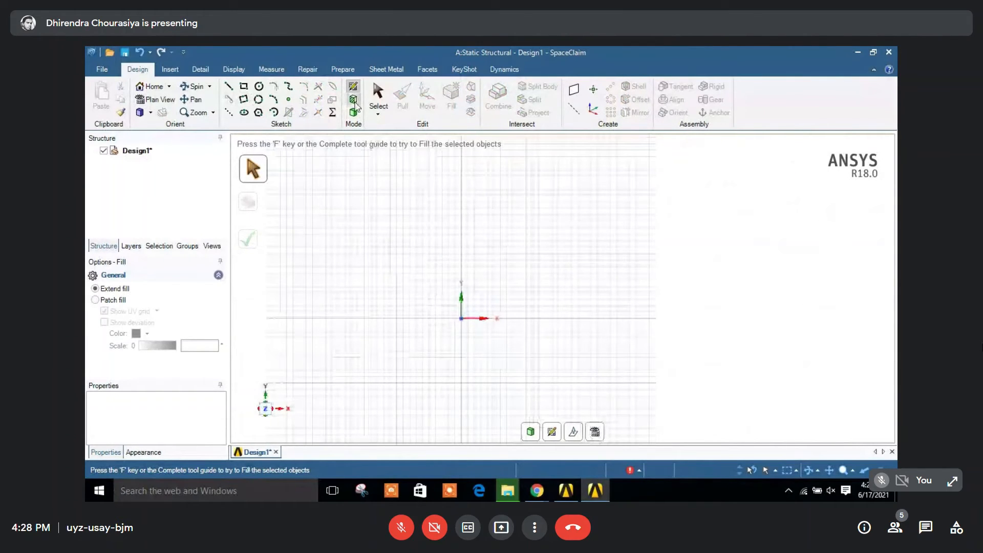
click(244, 86)
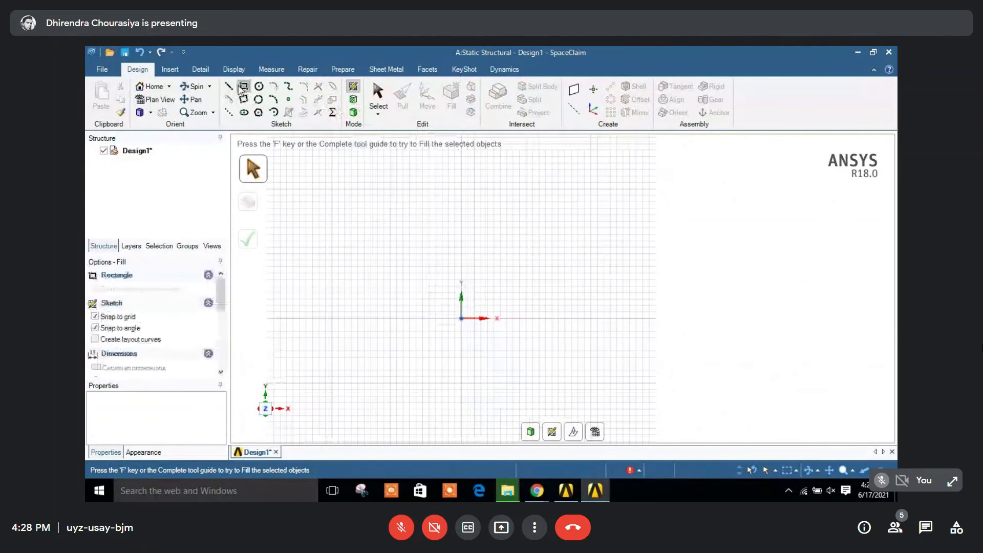
scroll(585, 203, up, 3)
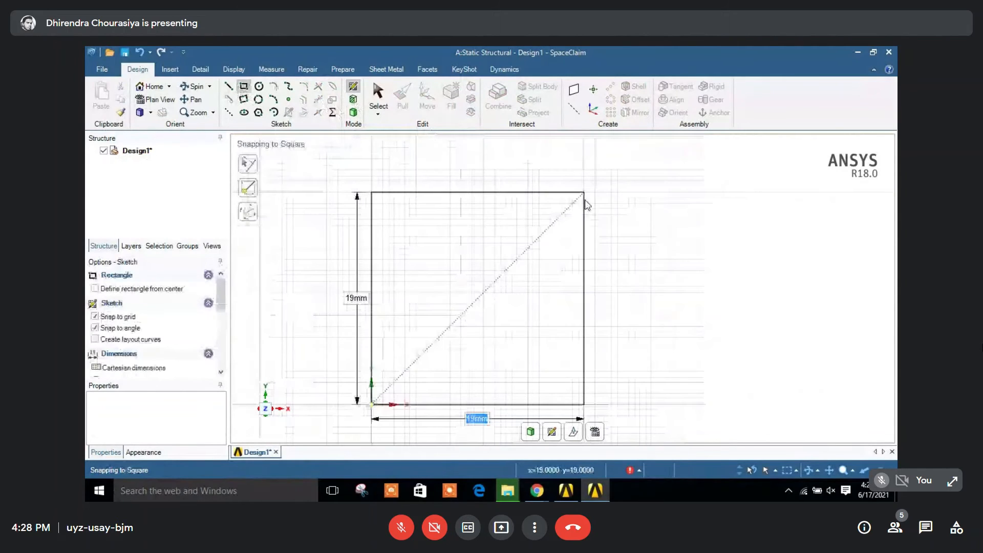
scroll(585, 201, down, 5)
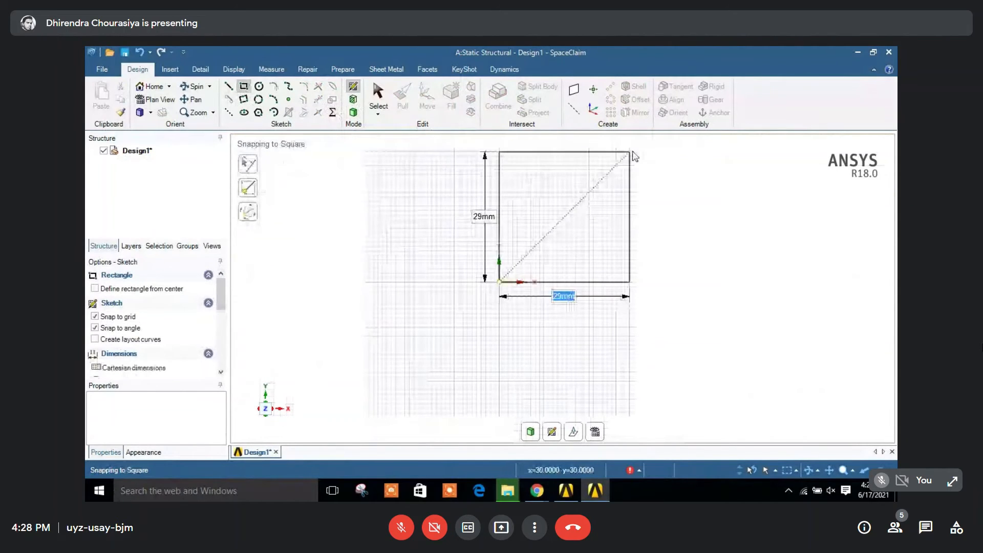
click(616, 209)
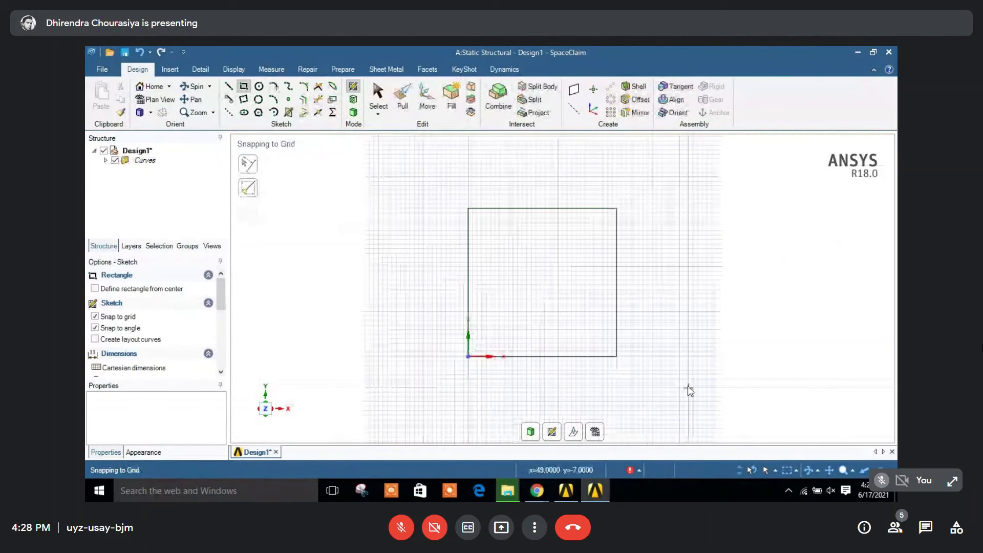
key(d)
middle_drag(558, 361, 585, 340)
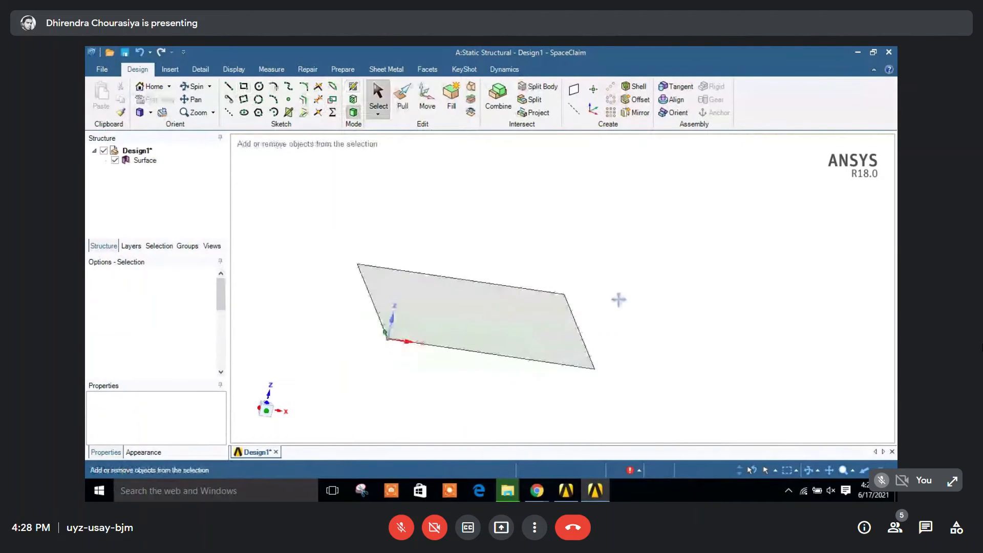
Step: Pull the square surface upward about 26 mm into a solid box
click(403, 102)
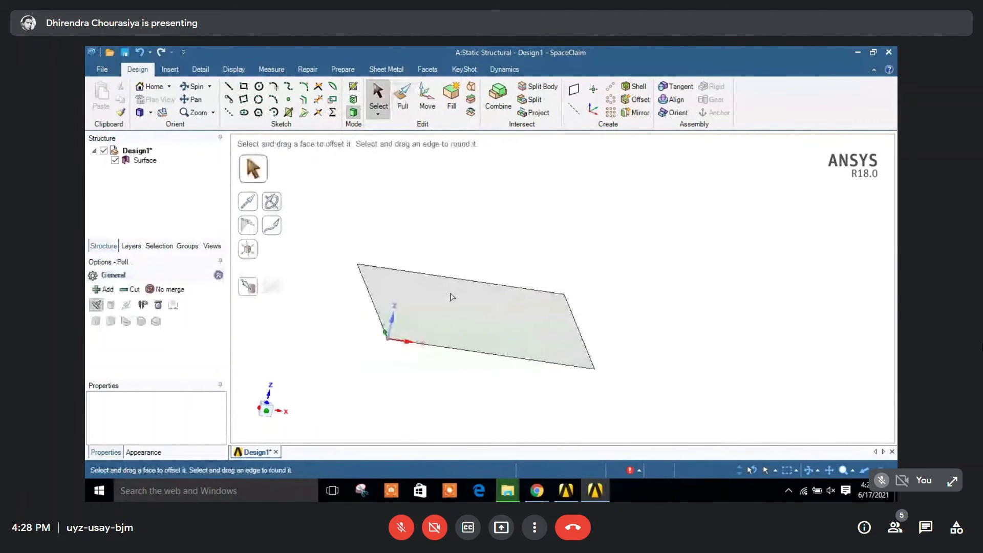
click(481, 300)
drag(481, 301, 667, 259)
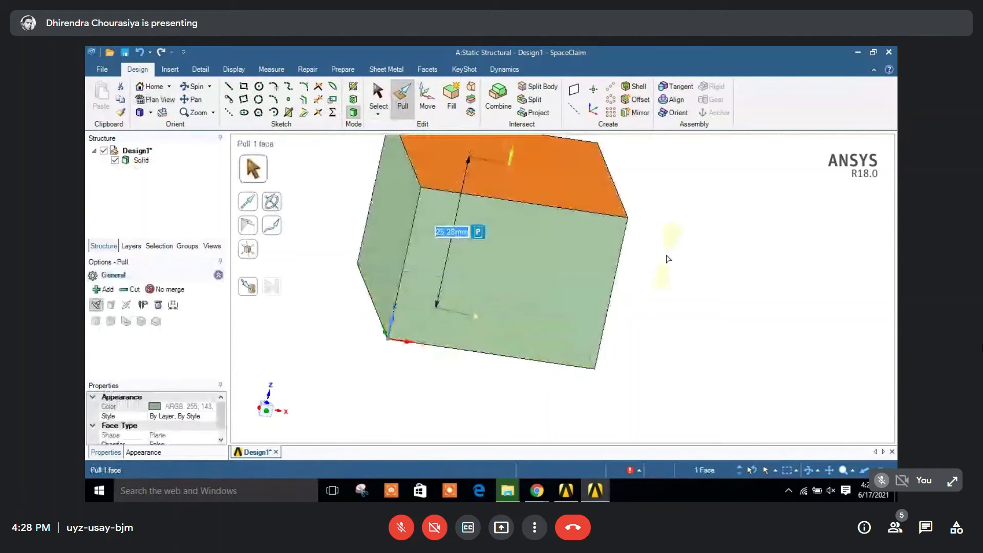
click(309, 280)
scroll(309, 281, up, 3)
scroll(309, 280, down, 3)
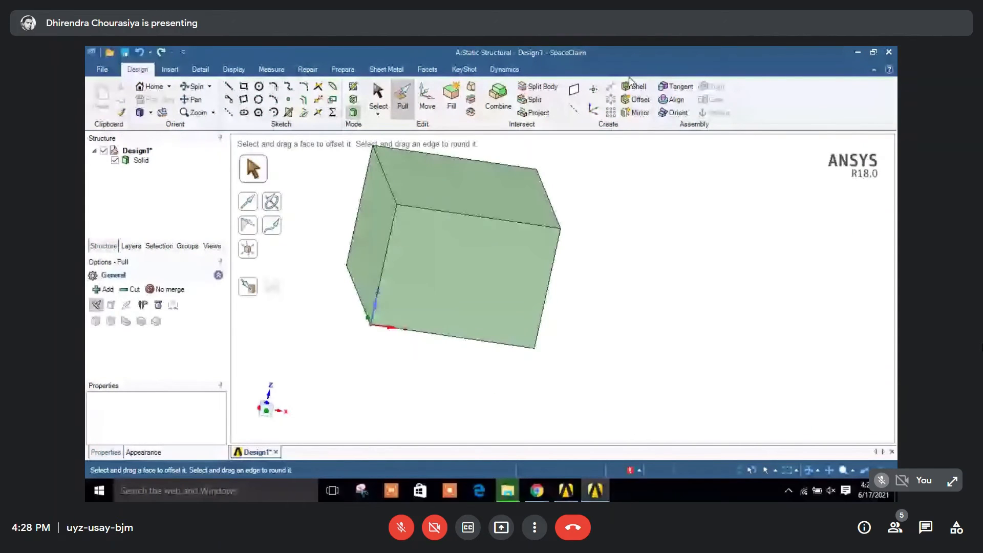
Step: Shell the box with a 1 mm wall thickness, removing its upper face
click(635, 86)
click(553, 231)
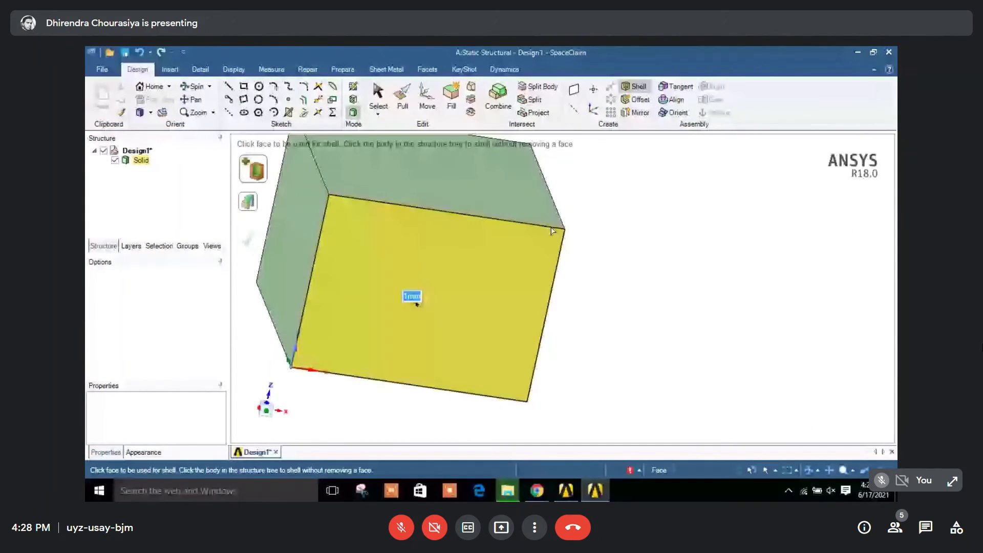
click(485, 193)
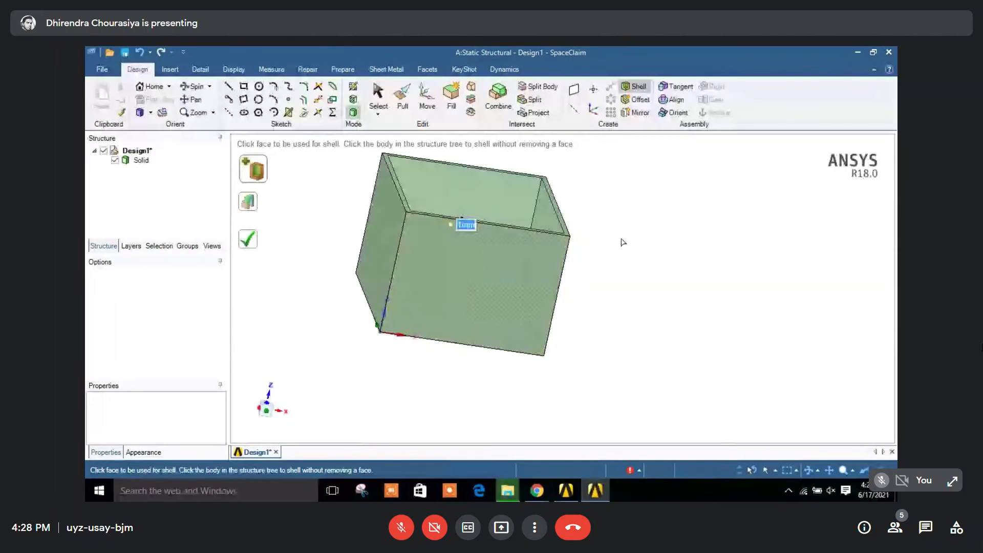
key(Escape)
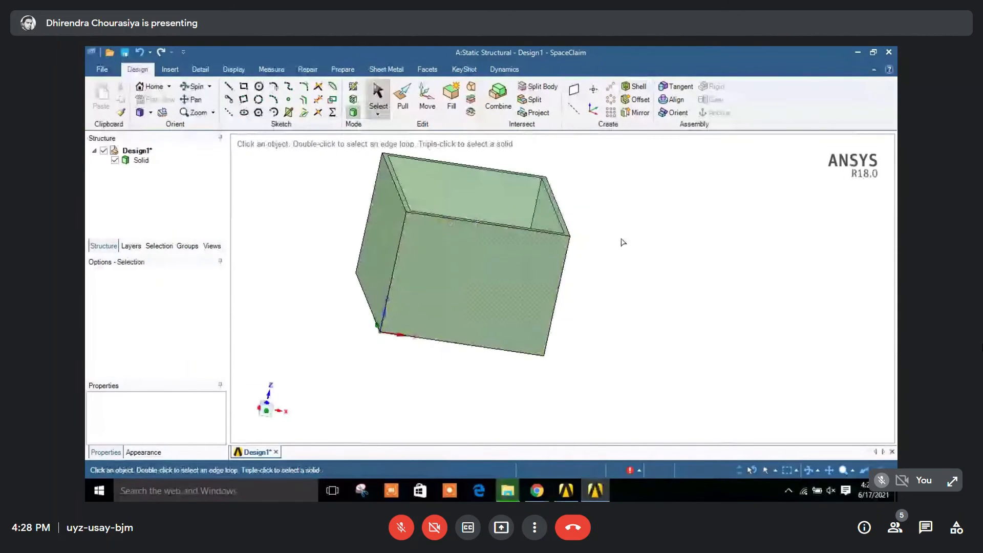
Step: Inspect the shelled box and create a reference plane on one of its outer side faces
mouse_move(623, 242)
middle_down()
mouse_move(332, 259)
mouse_move(337, 285)
middle_up()
scroll(427, 222, up, 3)
scroll(427, 222, down, 3)
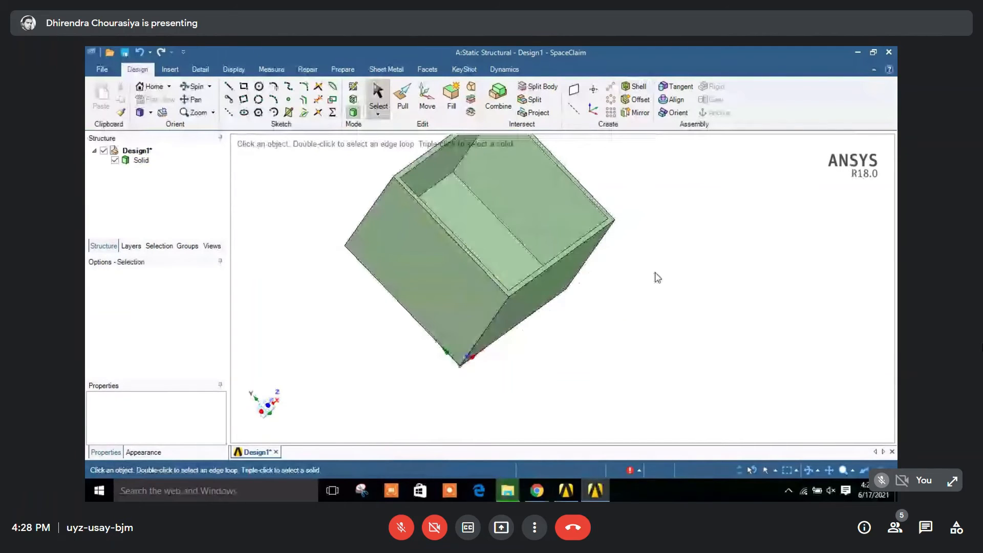
mouse_move(562, 188)
middle_down()
mouse_move(531, 168)
mouse_move(532, 288)
mouse_move(579, 318)
middle_up()
click(575, 90)
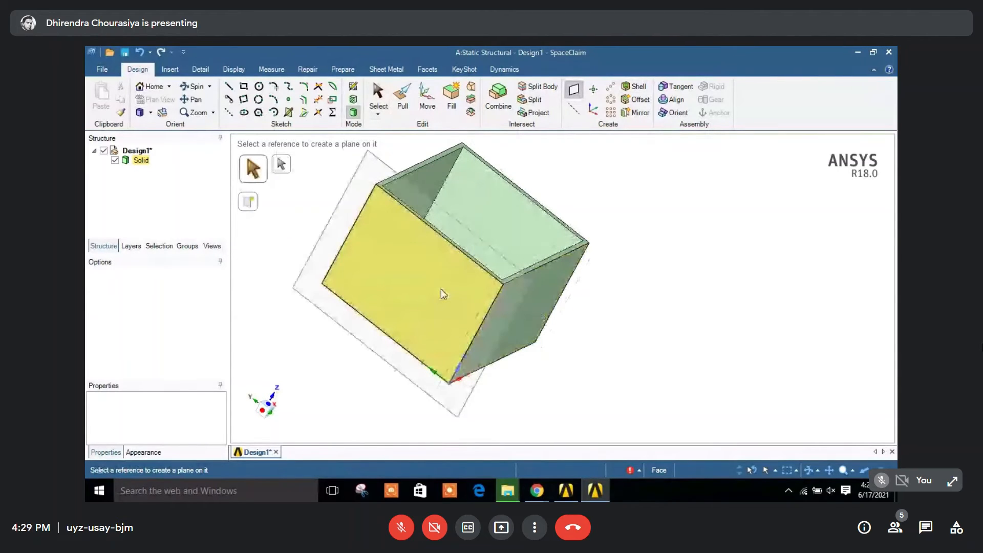
click(530, 297)
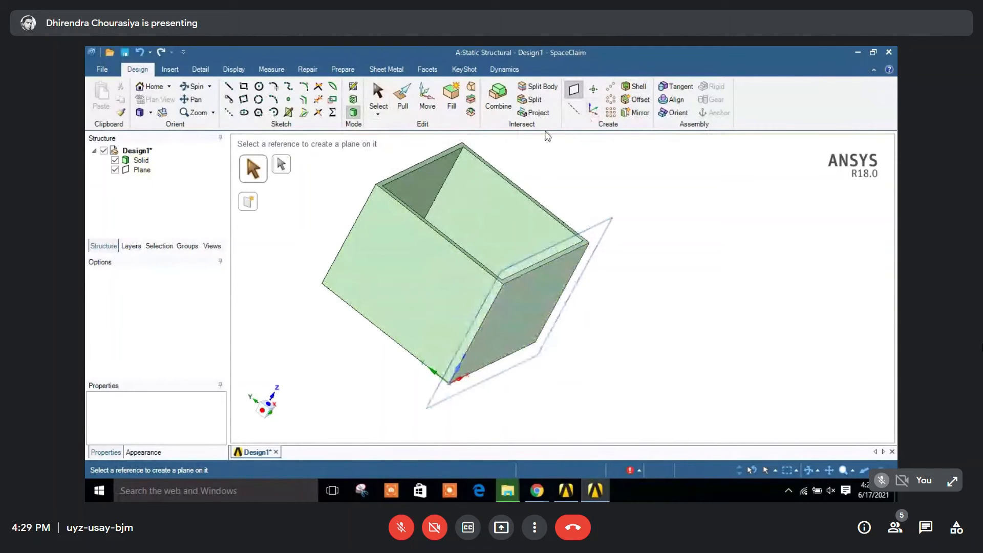
Step: Move the reference plane on the box's side face about 18 mm inward through the box
click(425, 103)
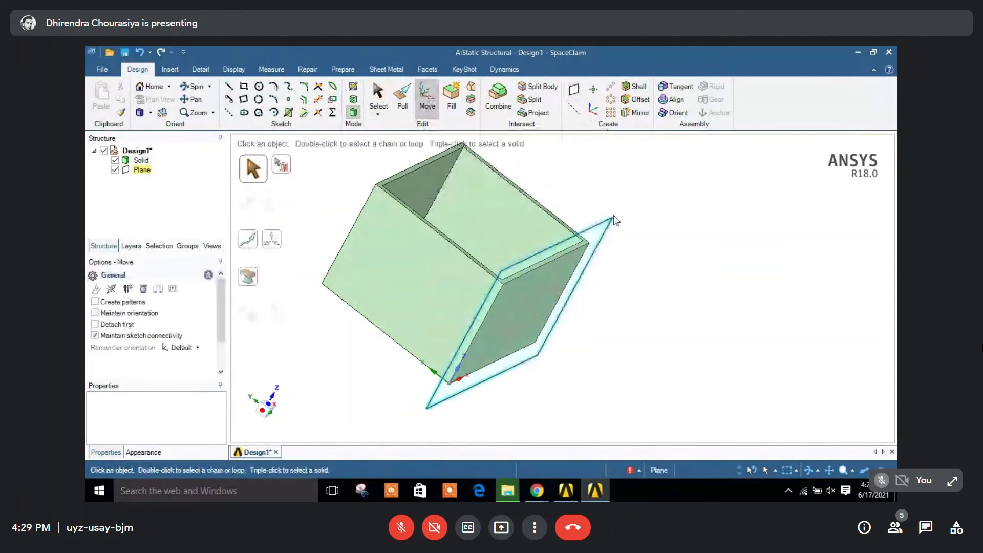
click(615, 221)
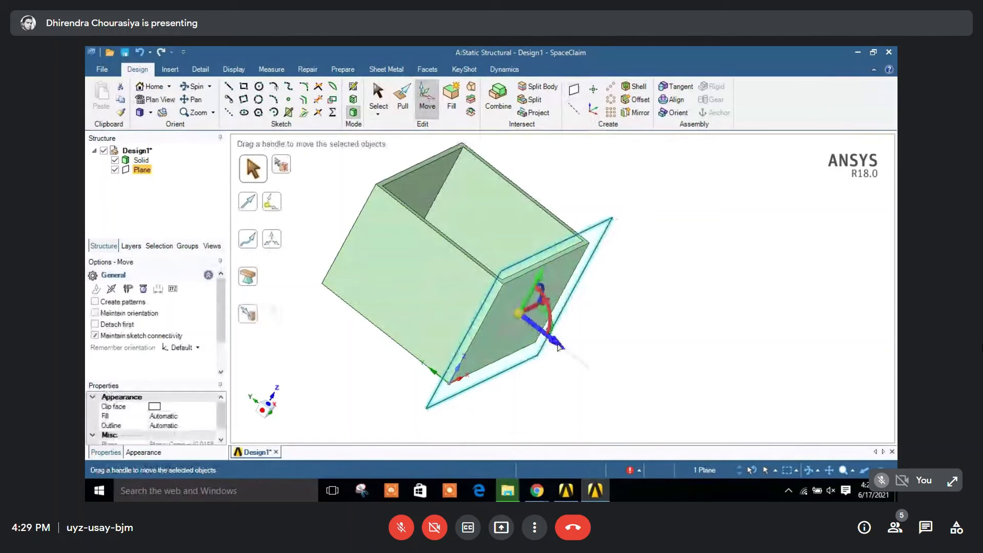
drag(527, 329, 477, 304)
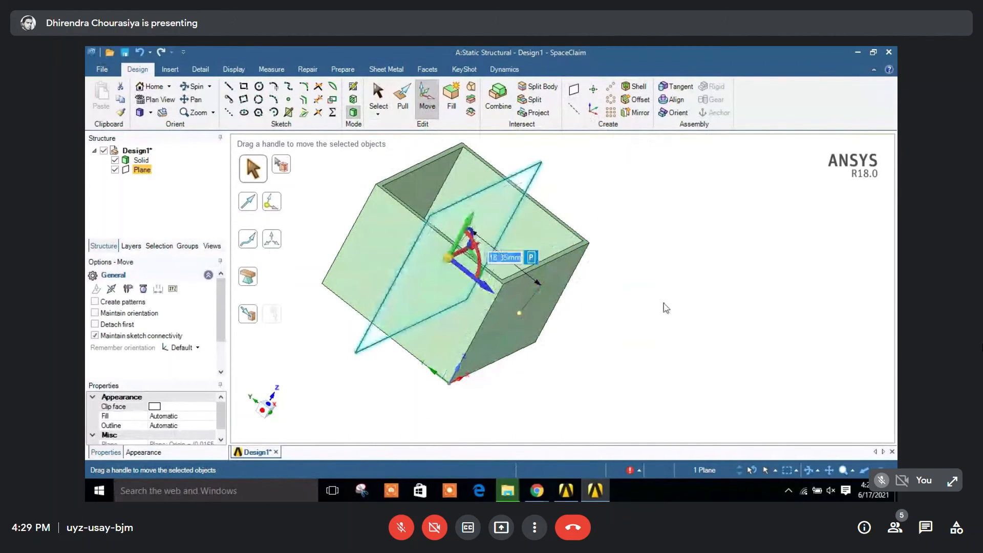
click(666, 308)
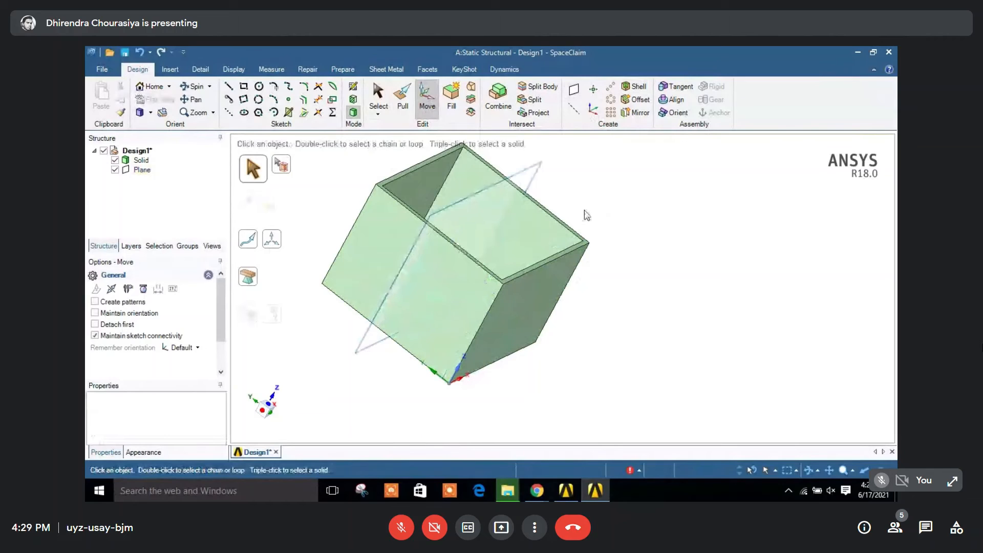
Step: Undo the reference plane's inward move
middle_drag(587, 215, 697, 247)
key(ctrl+z)
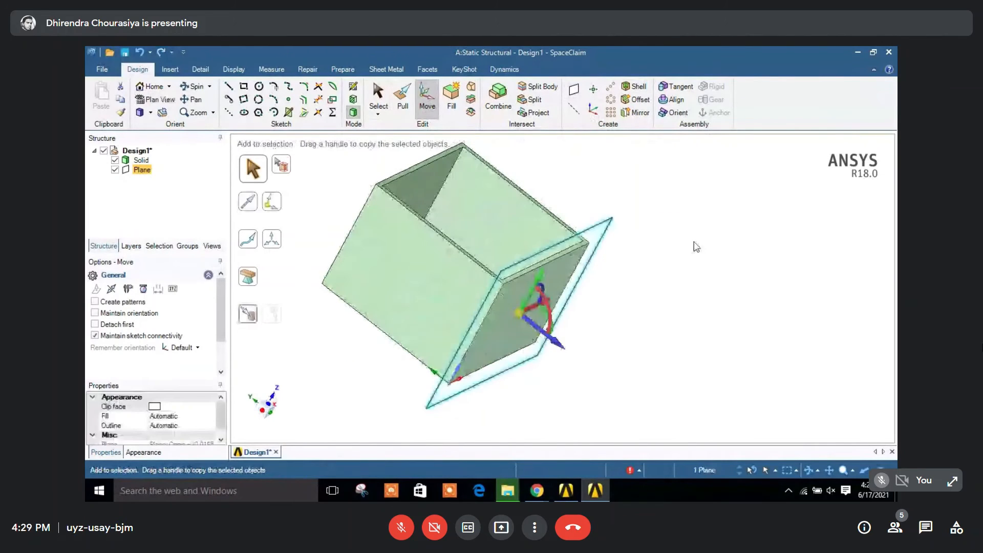
key(ctrl+z)
click(547, 317)
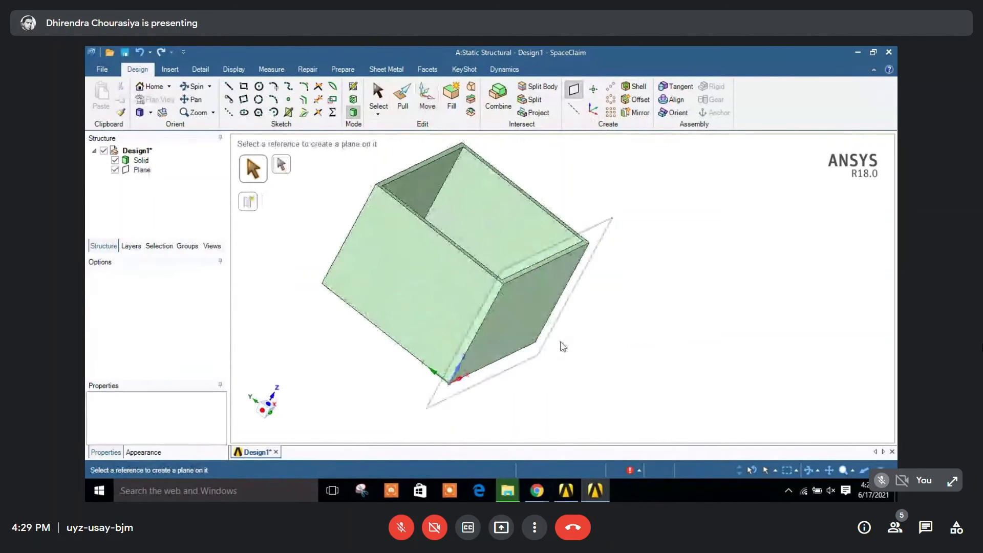
Step: Move the side-face reference plane about 20 mm inward so that it cuts through the shelled box
key(m)
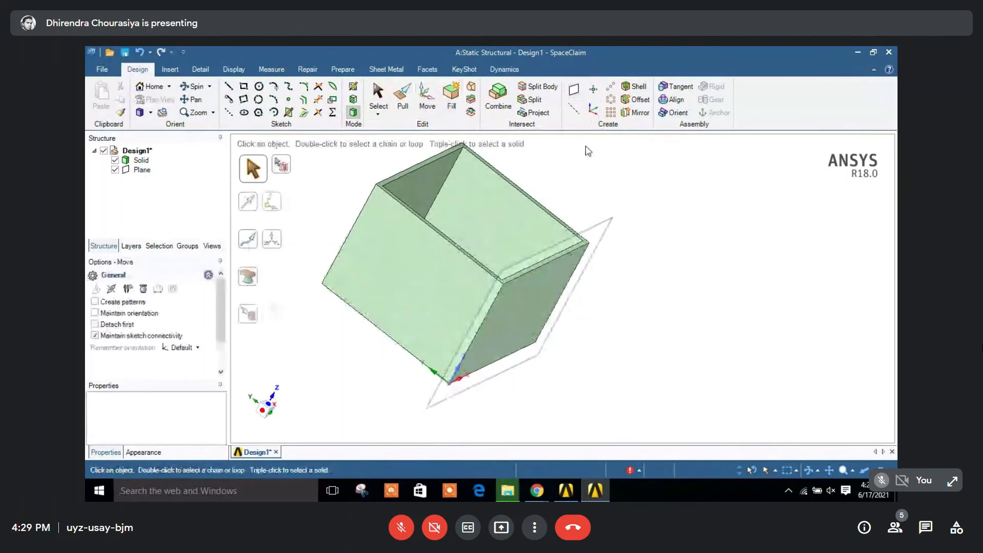
click(553, 349)
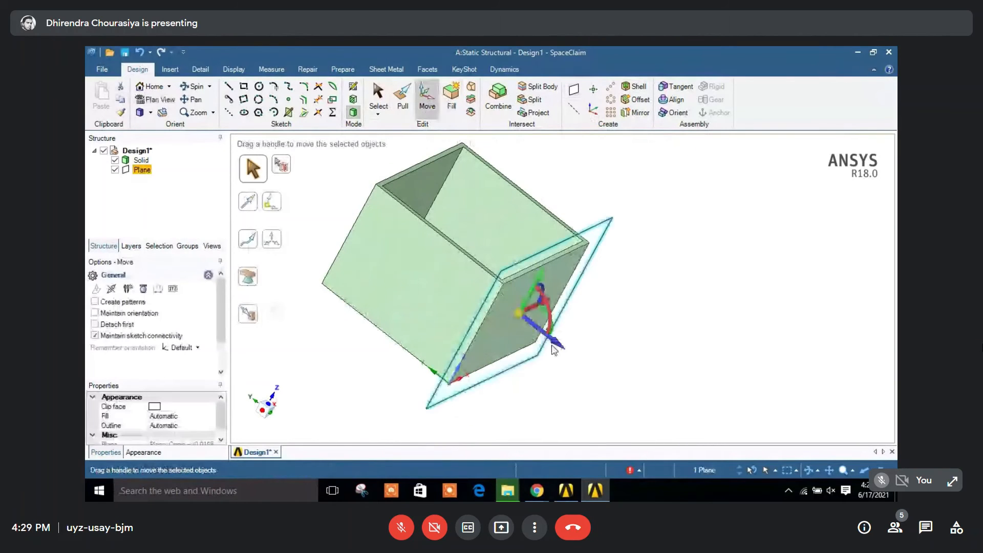
drag(553, 349, 482, 258)
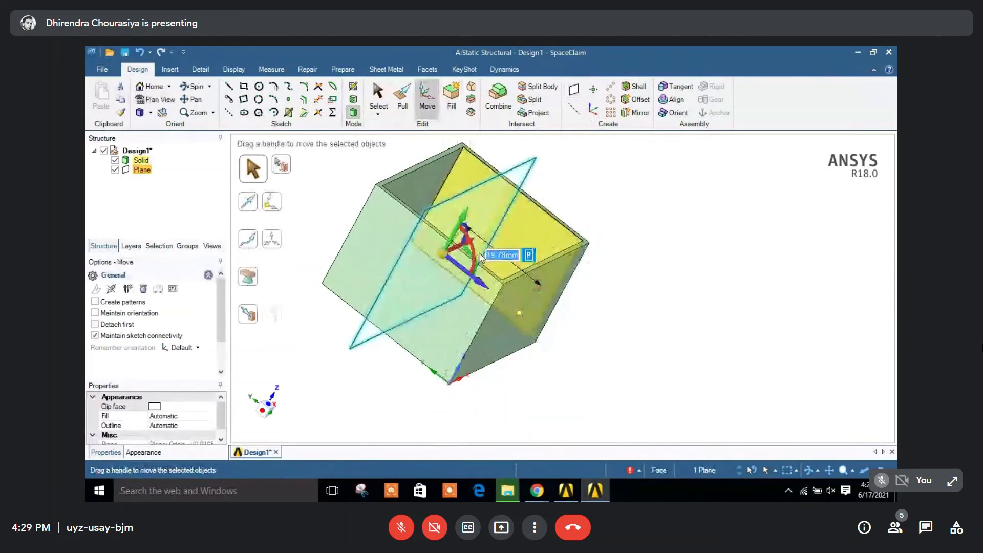
middle_drag(582, 211, 567, 224)
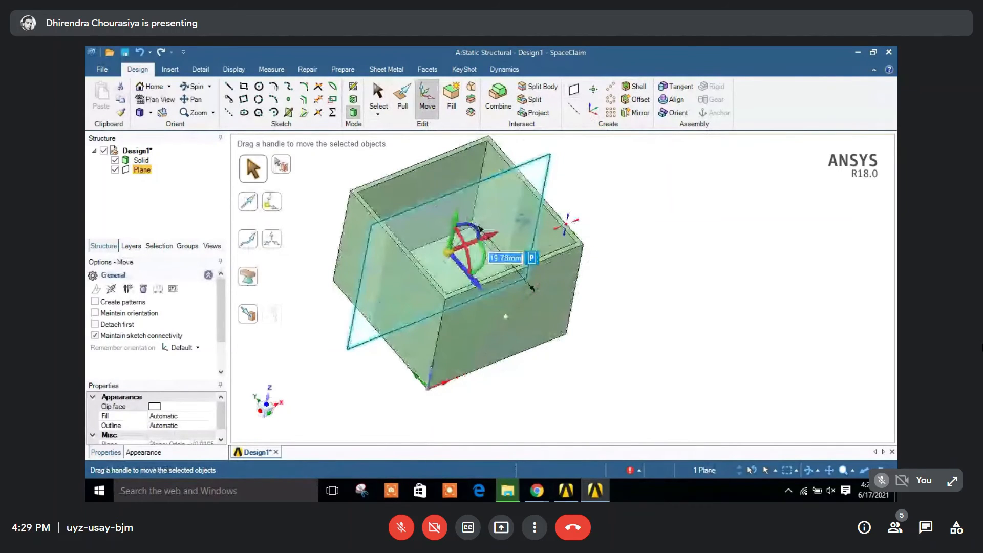
middle_drag(567, 224, 561, 204)
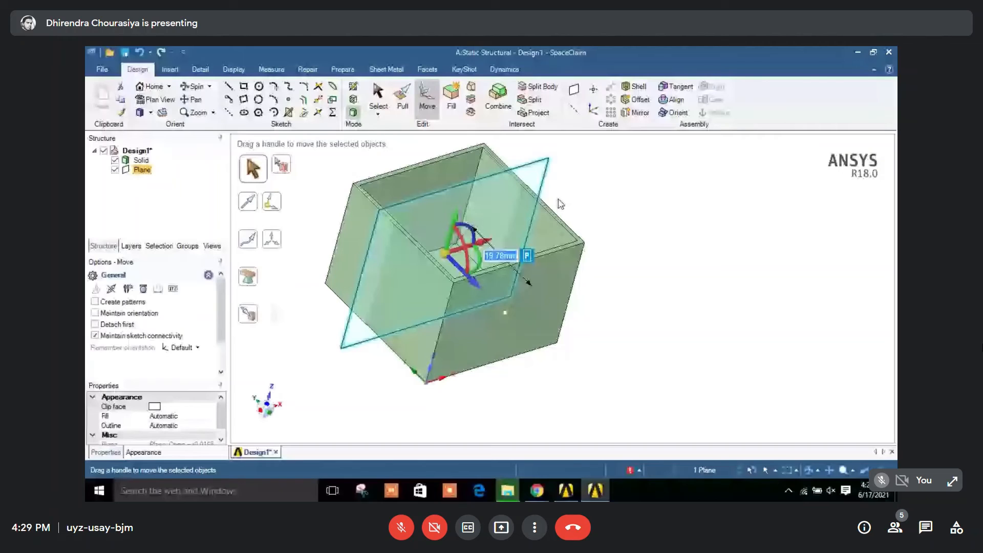
key(Escape)
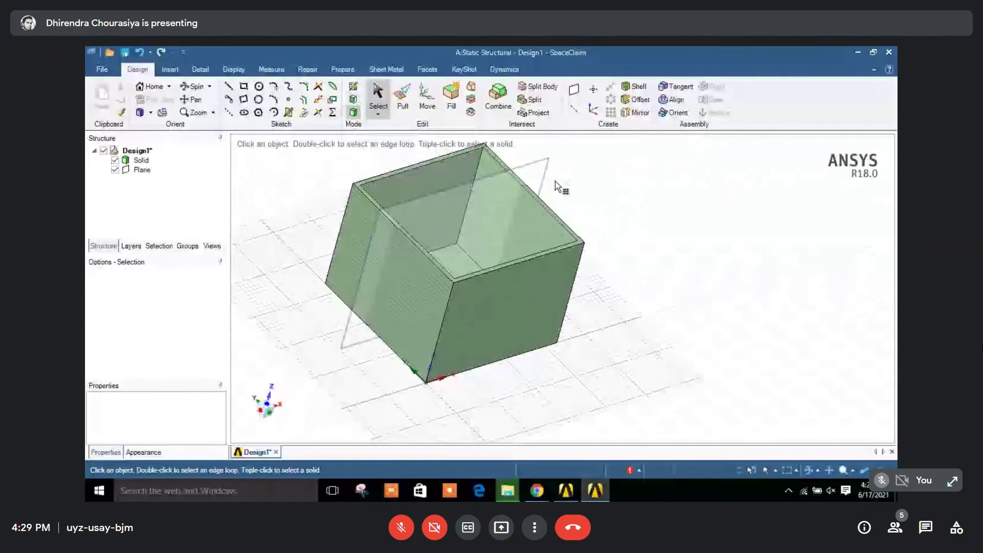
Step: Section the shelled box at the reference plane and examine the cut walls
key(x)
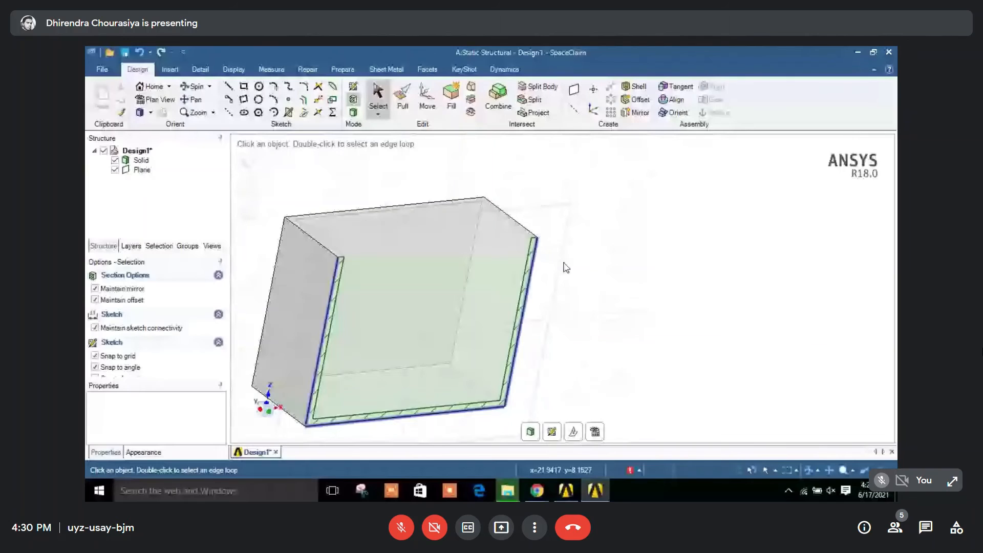
scroll(565, 266, up, 2)
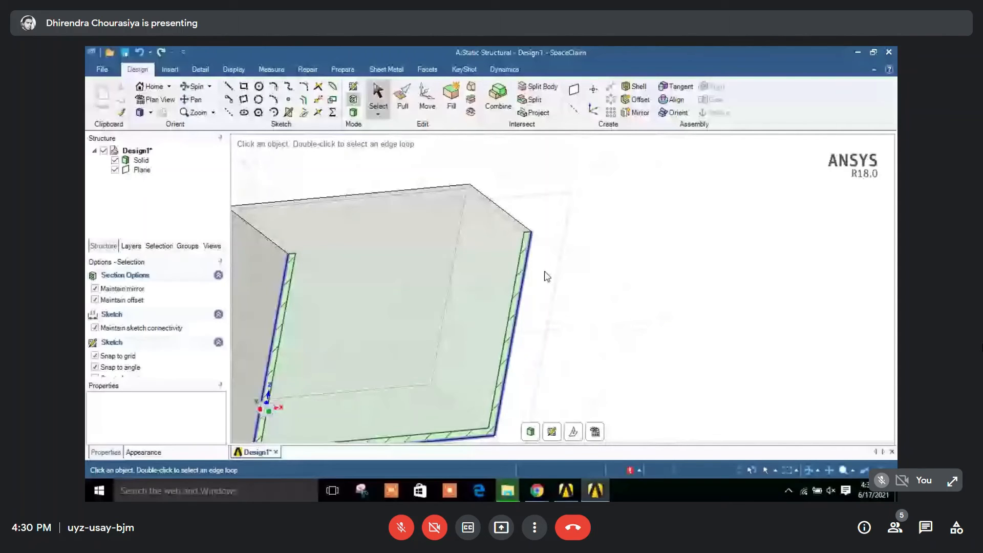
scroll(547, 277, down, 3)
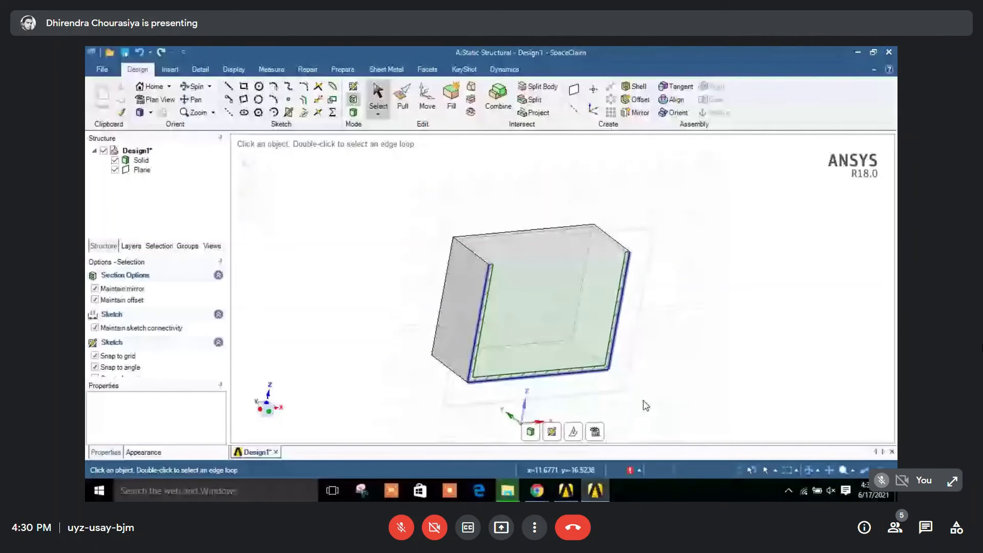
scroll(647, 405, up, 1)
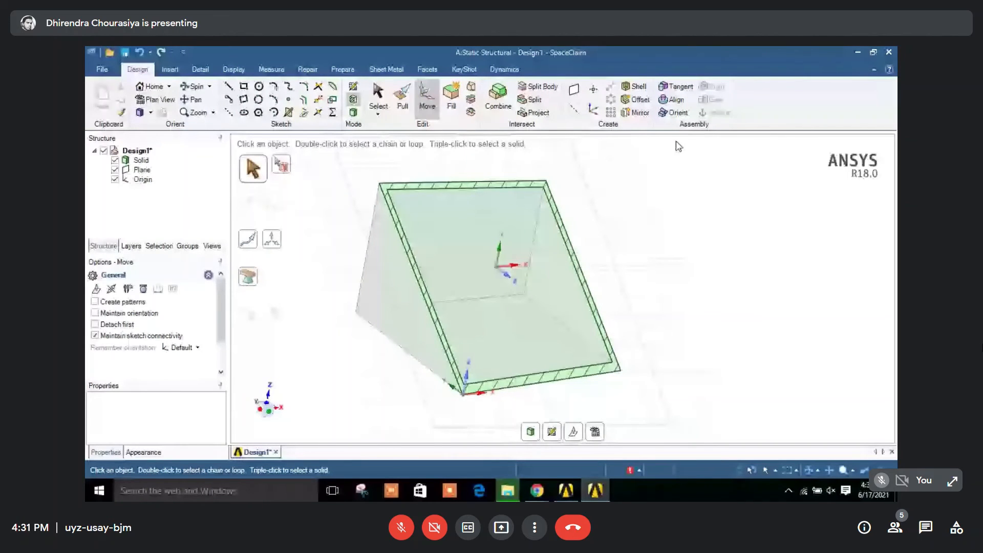
Step: Compare the complete box in 3D mode with its section along the tilted plane
click(354, 113)
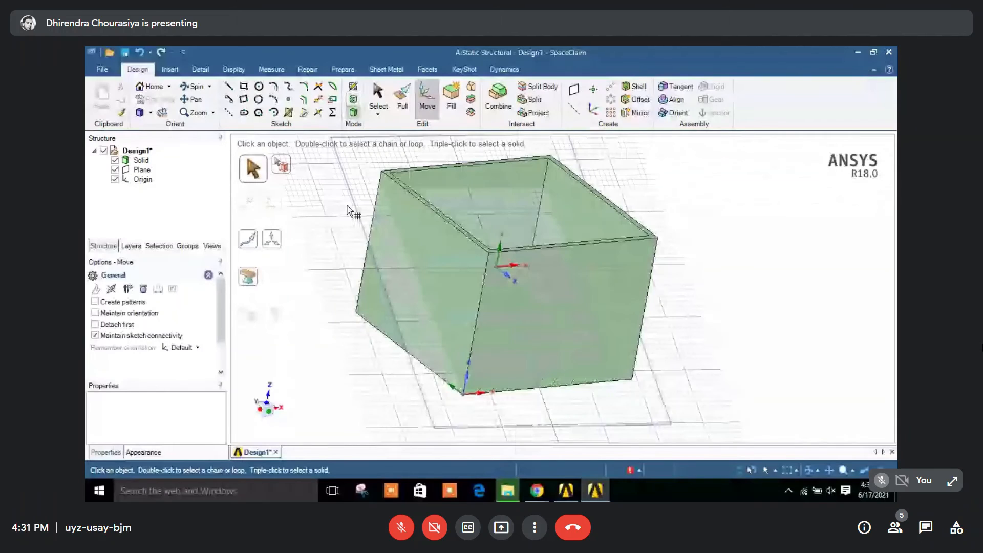
key(x)
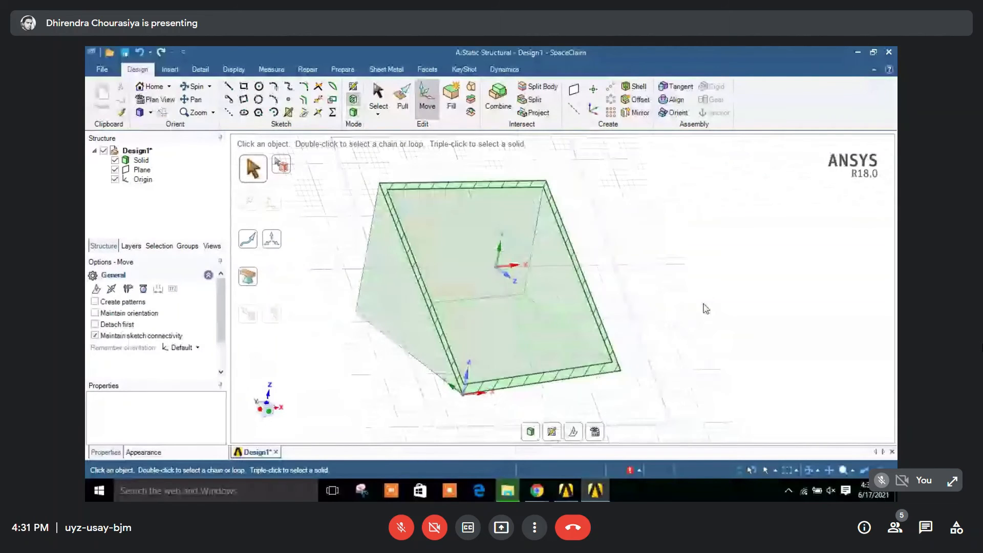
key(s)
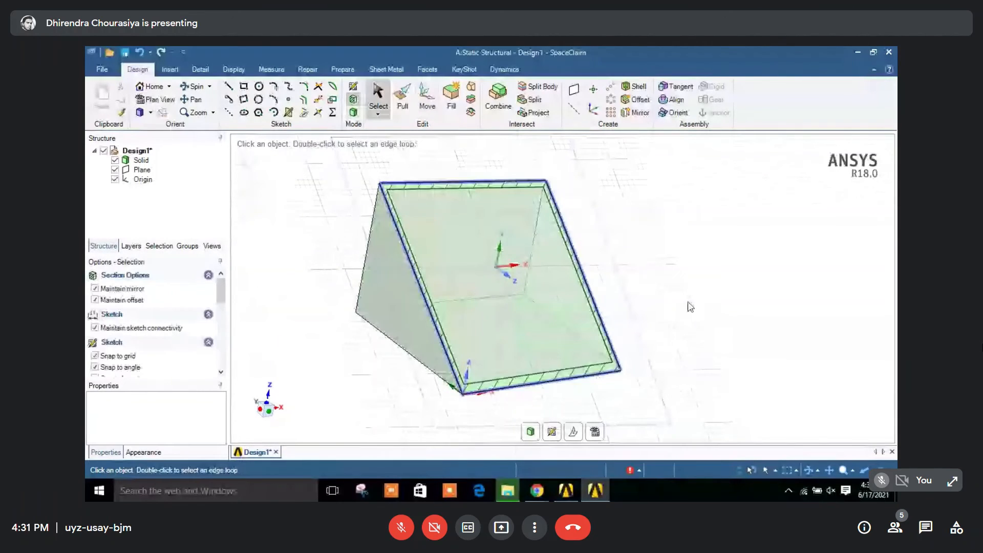
Step: Return to 3D mode and delete the tilted reference plane
click(354, 112)
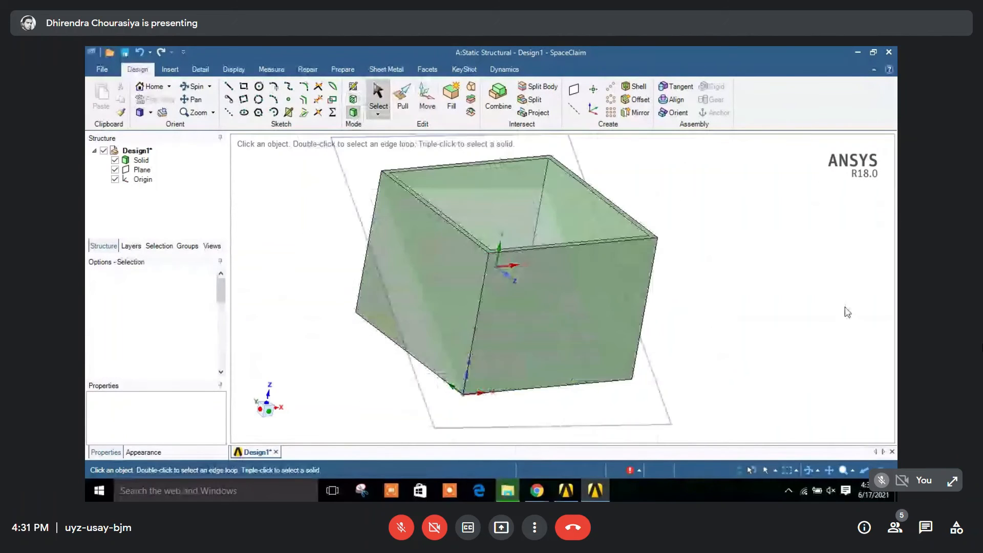
click(667, 410)
key(Delete)
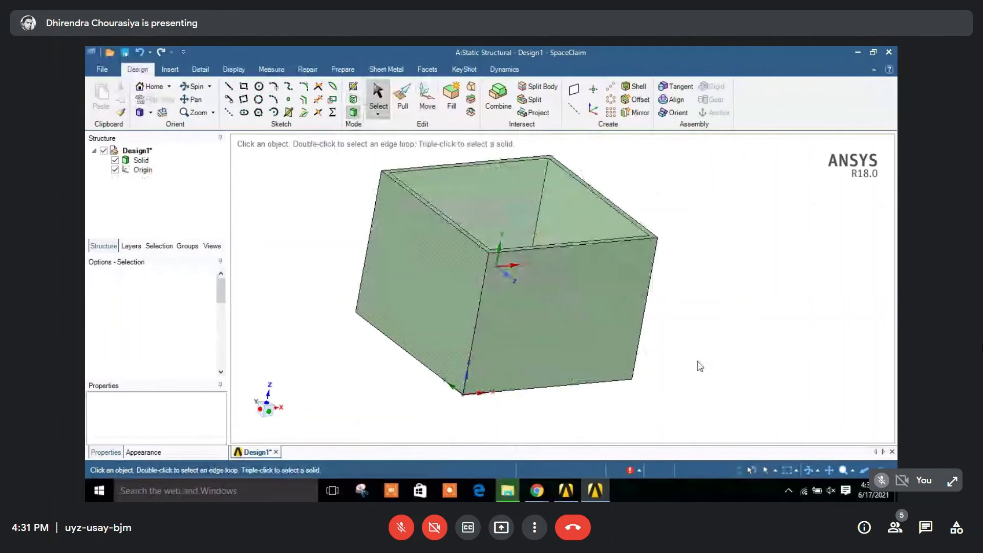
Step: Create two coincident reference planes on the box's outer face on the positive X side
shift+middle_drag(702, 350, 697, 396)
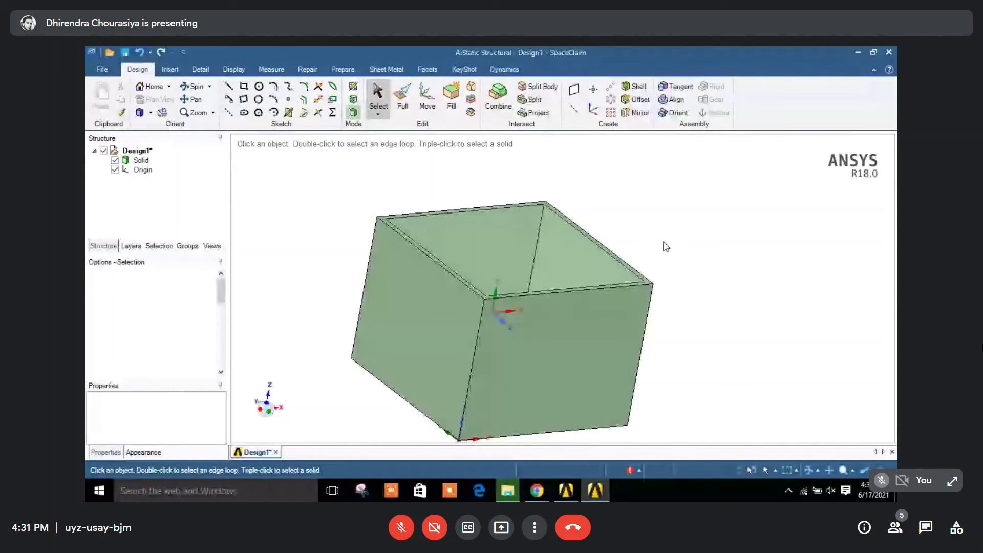
middle_drag(666, 247, 678, 288)
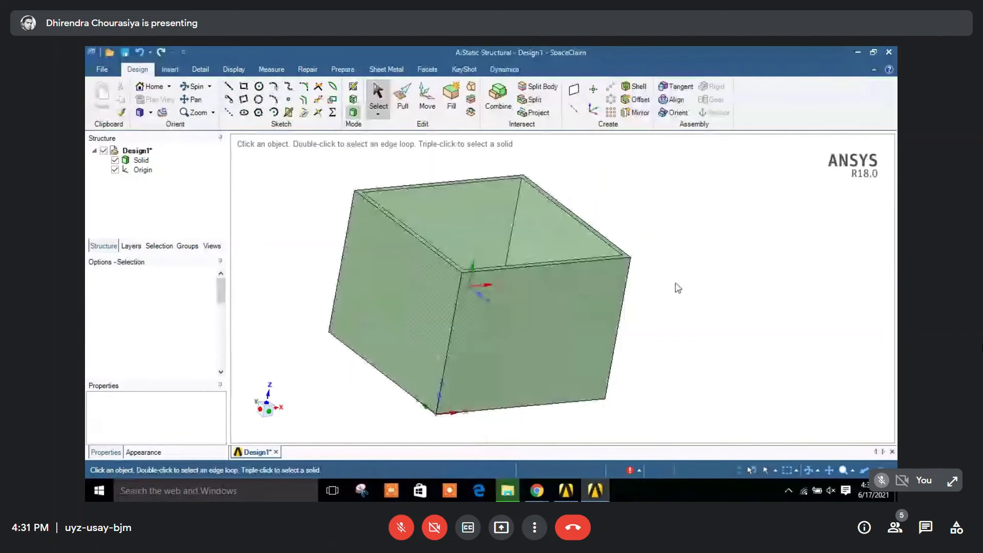
middle_drag(679, 287, 600, 279)
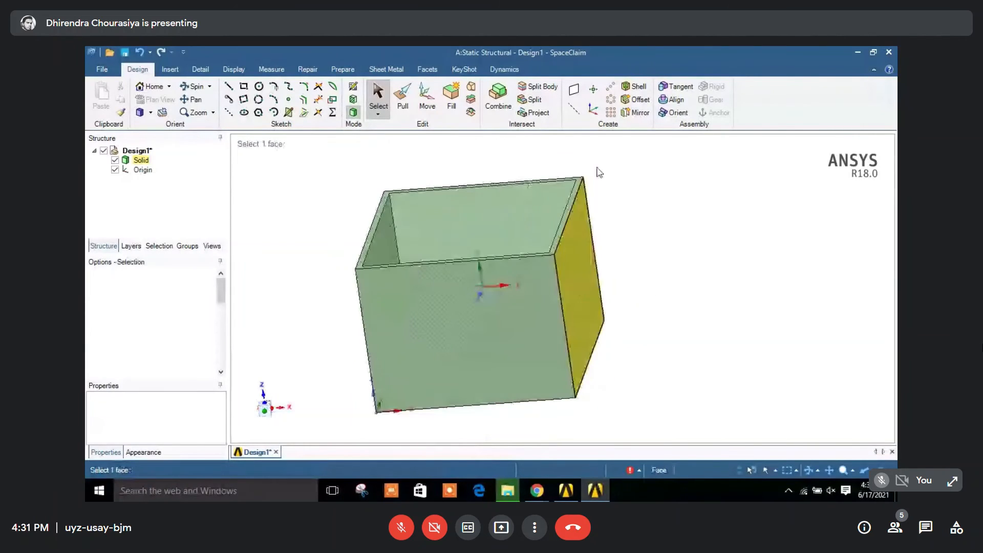
click(574, 89)
scroll(650, 274, down, 3)
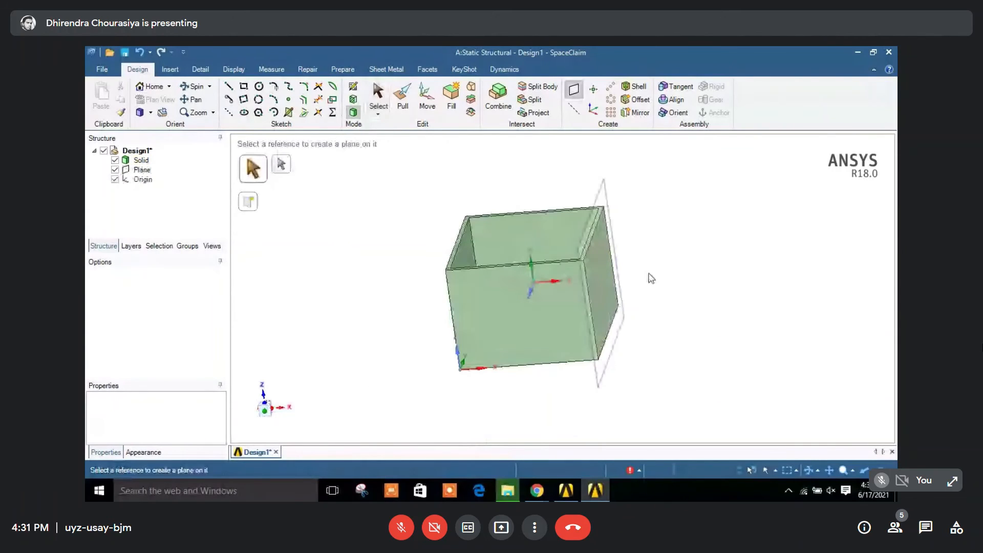
click(617, 251)
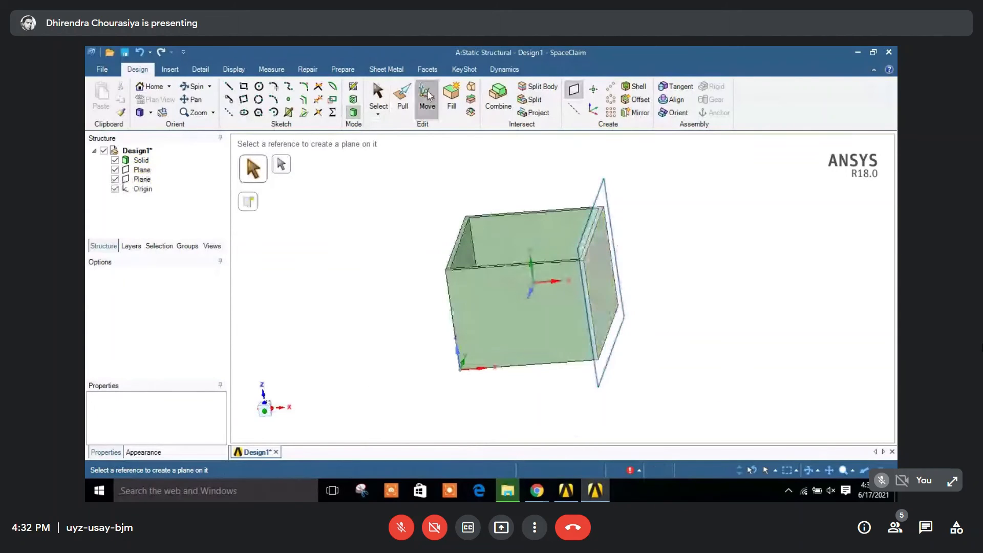
Step: Move one of the two coincident planes about 48 mm away from the box along X
click(427, 95)
click(614, 221)
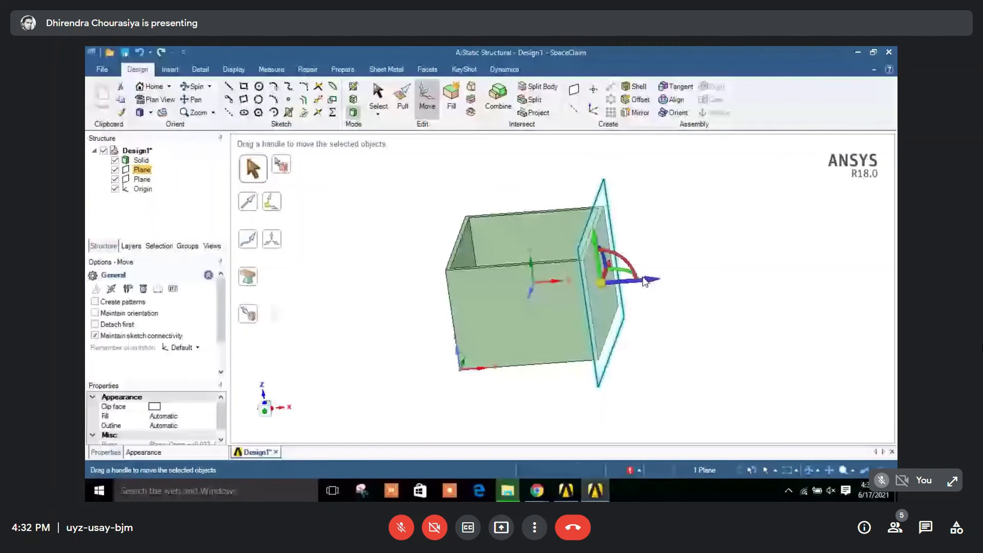
drag(662, 281, 768, 358)
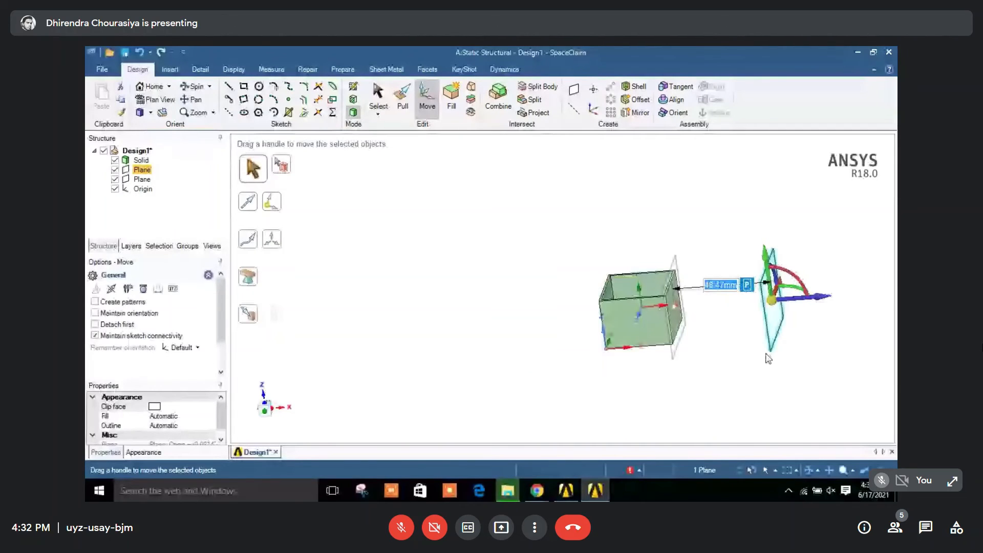
middle_drag(769, 357, 682, 229)
click(682, 229)
Step: Mirror the shelled box about the offset reference plane
click(635, 113)
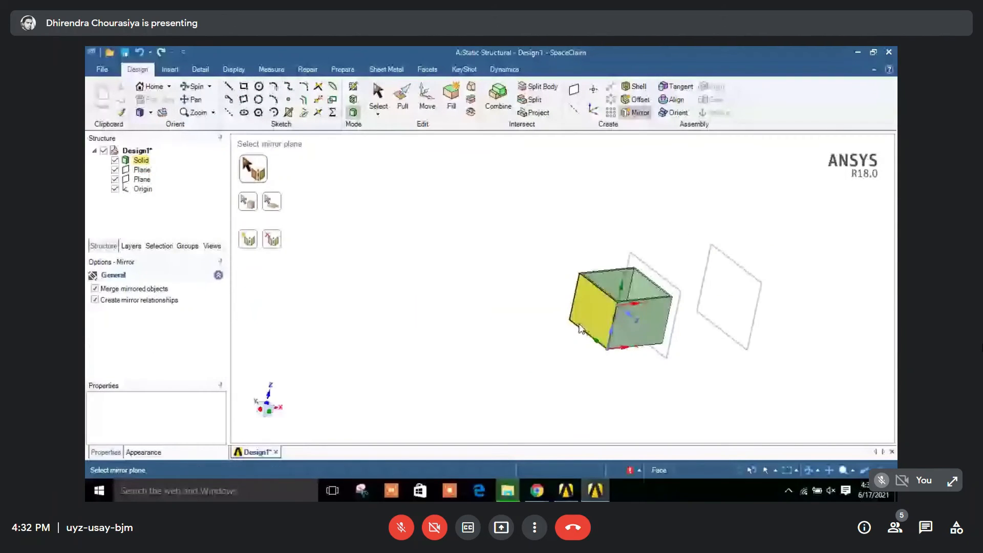
middle_drag(580, 328, 753, 357)
click(753, 353)
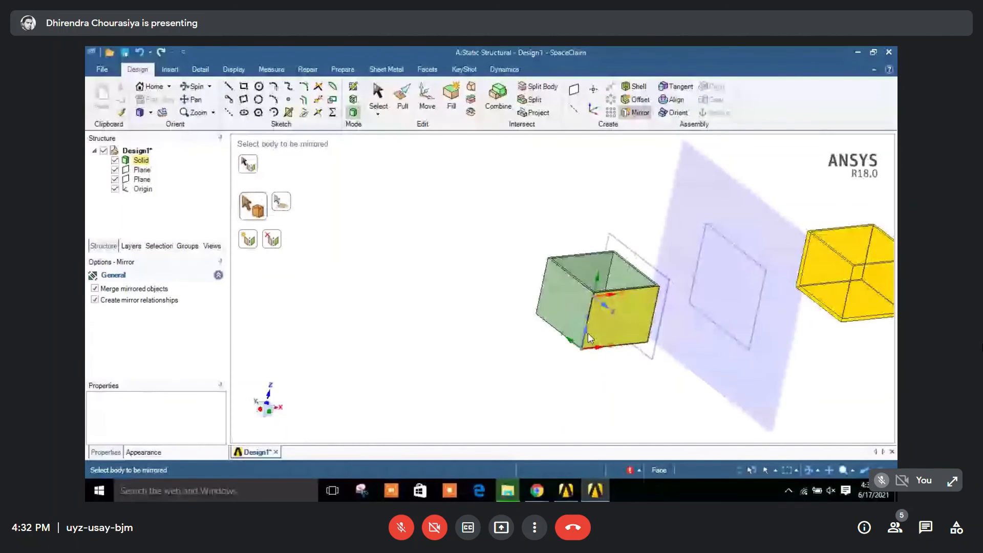
scroll(588, 332, down, 2)
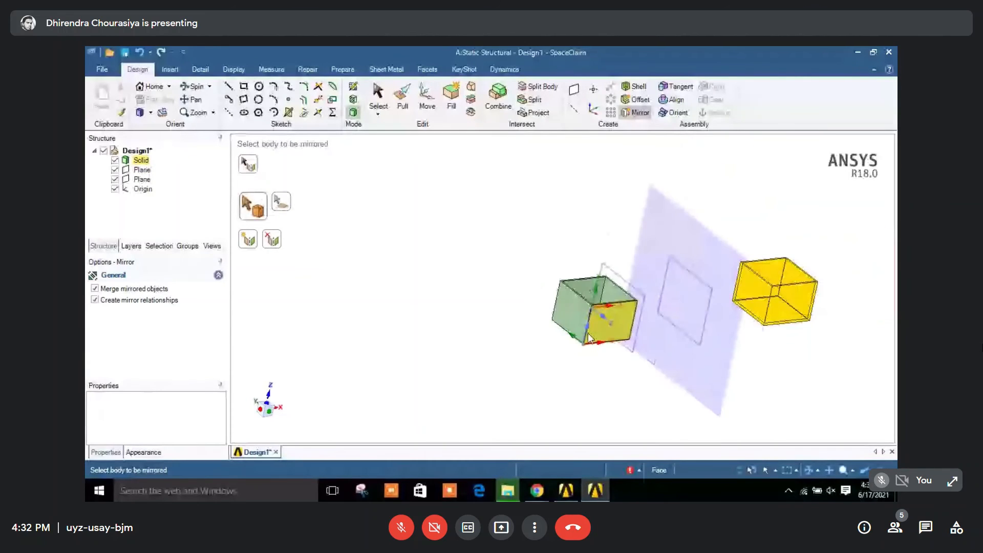
scroll(589, 338, down, 1)
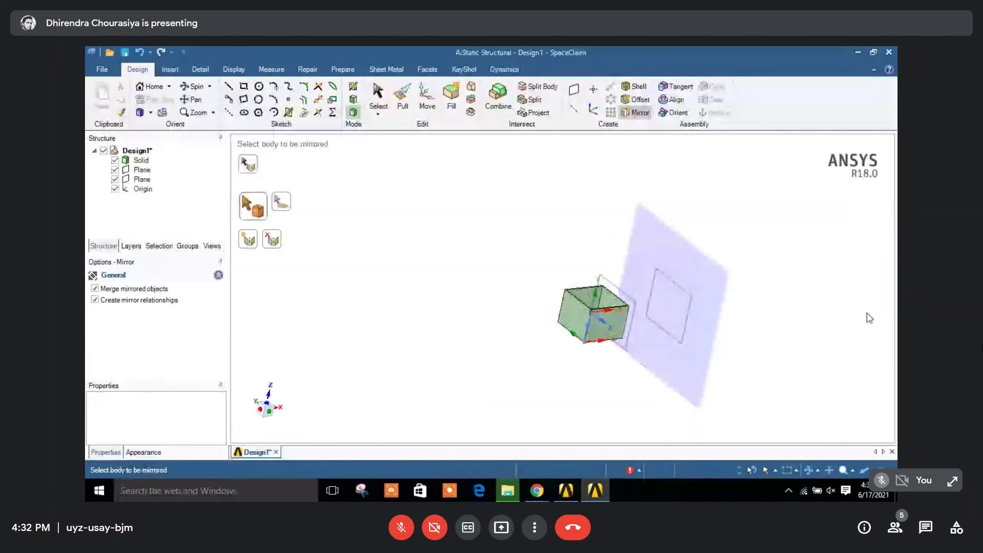
click(609, 333)
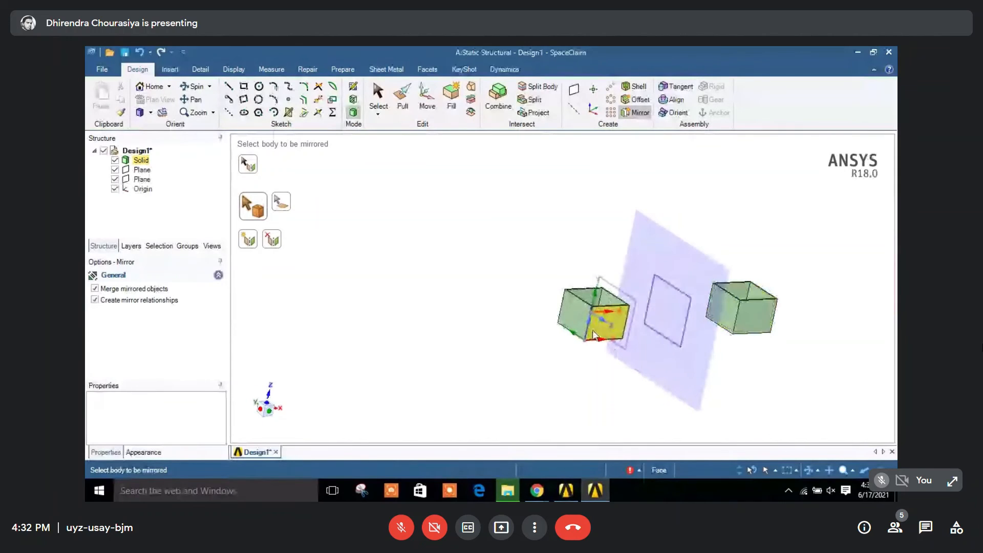
scroll(840, 315, up, 1)
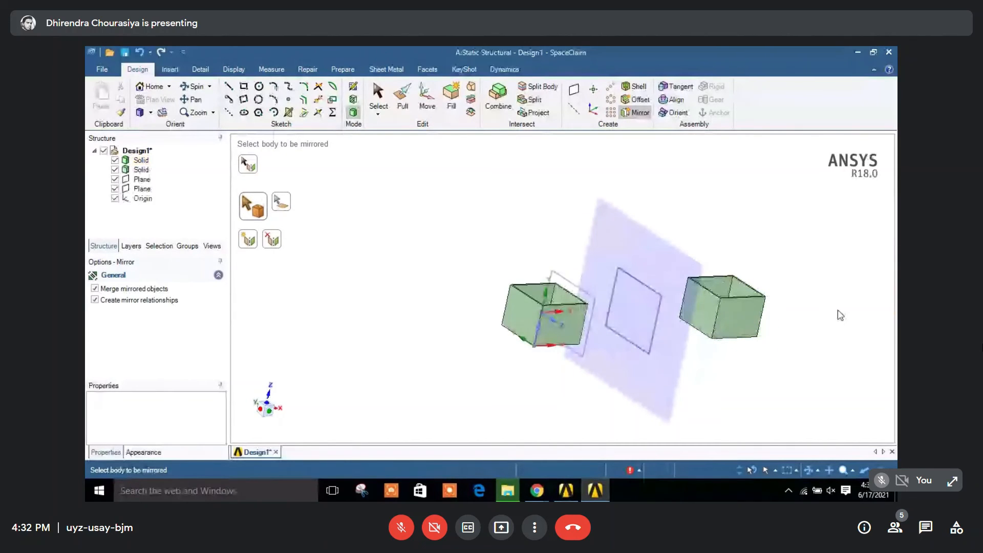
scroll(840, 315, up, 3)
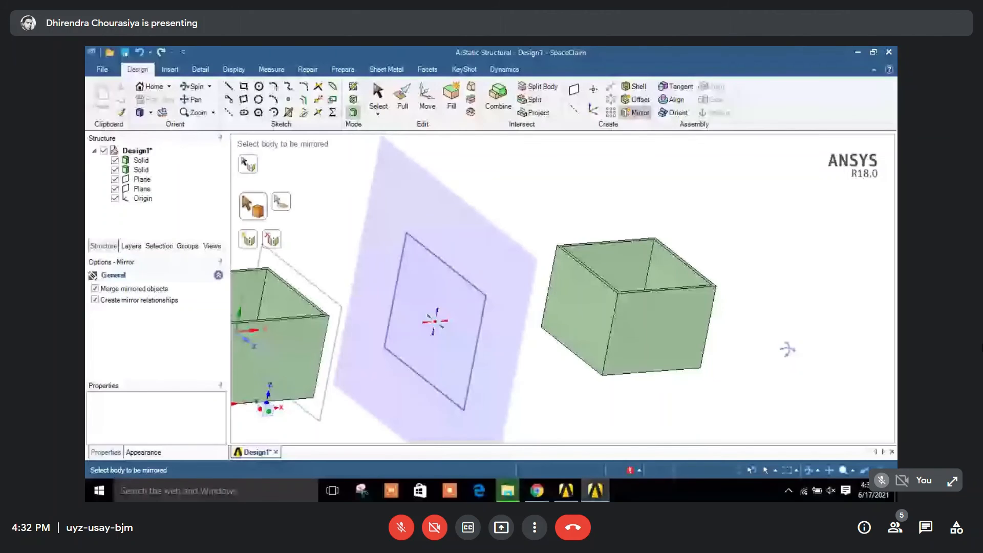
Step: Undo the last mirror and plane move, and delete all reference planes on the box's positive X face
key(ctrl+z)
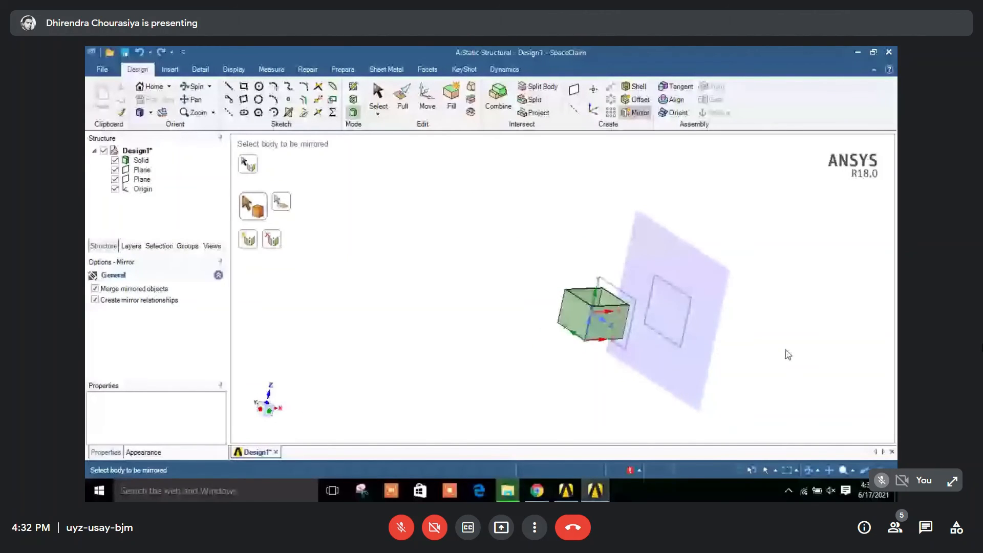
key(ctrl+z)
click(606, 184)
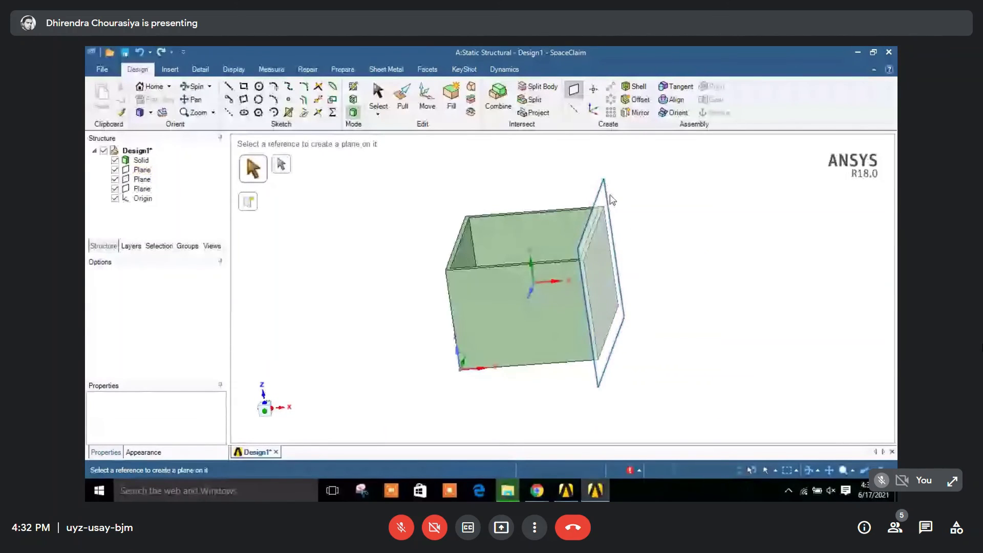
click(602, 197)
key(Escape)
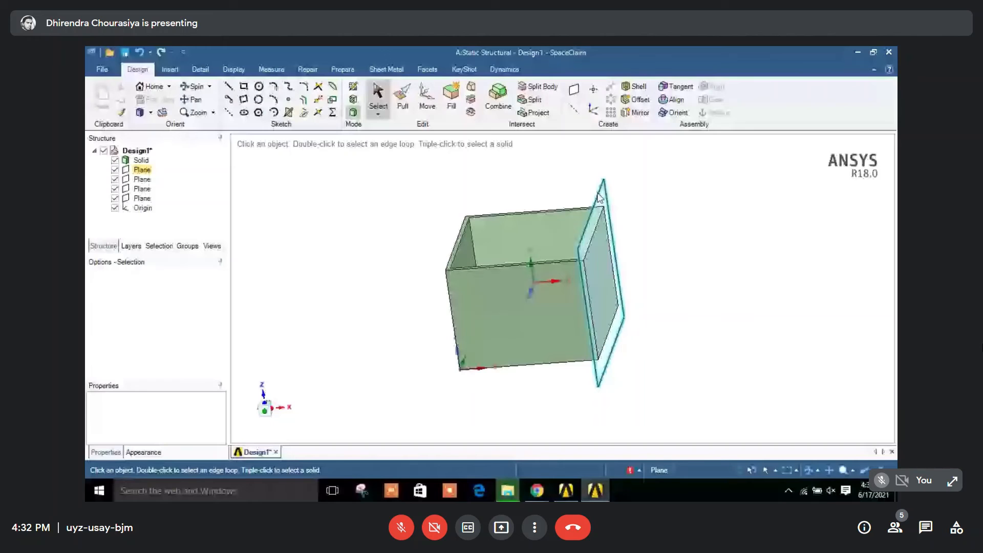
key(Delete)
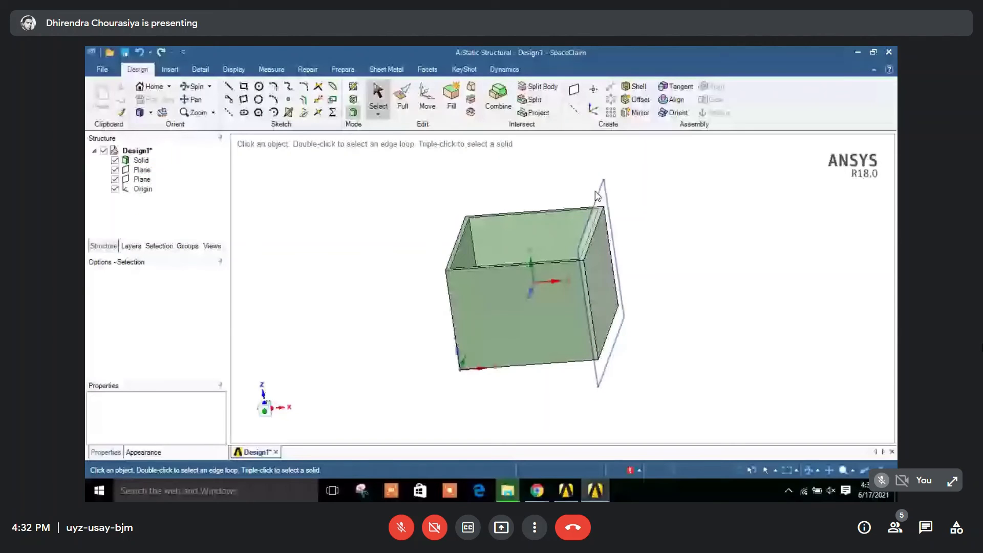
click(599, 197)
key(Delete)
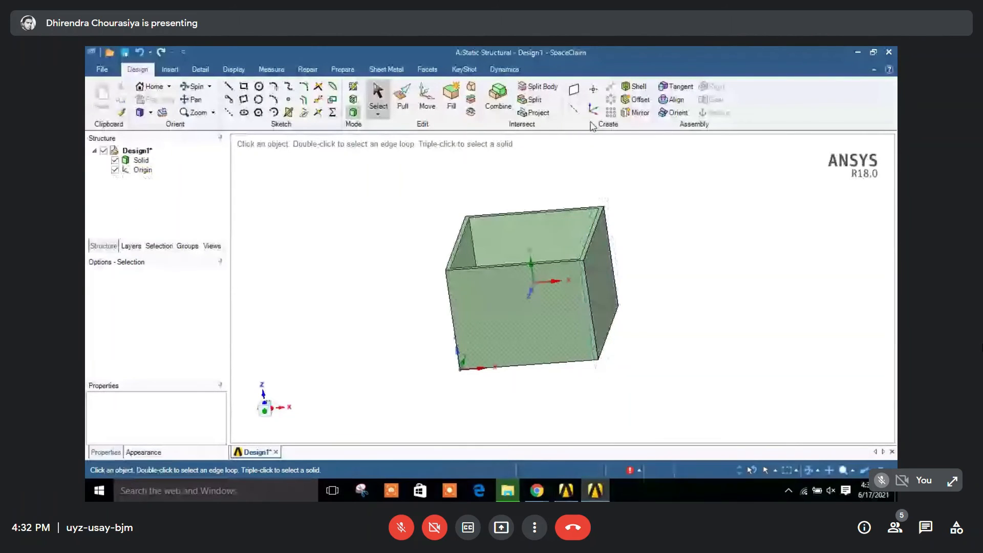
Step: Create one reference plane on the box's outer positive X face and move it away from the box along X
click(574, 90)
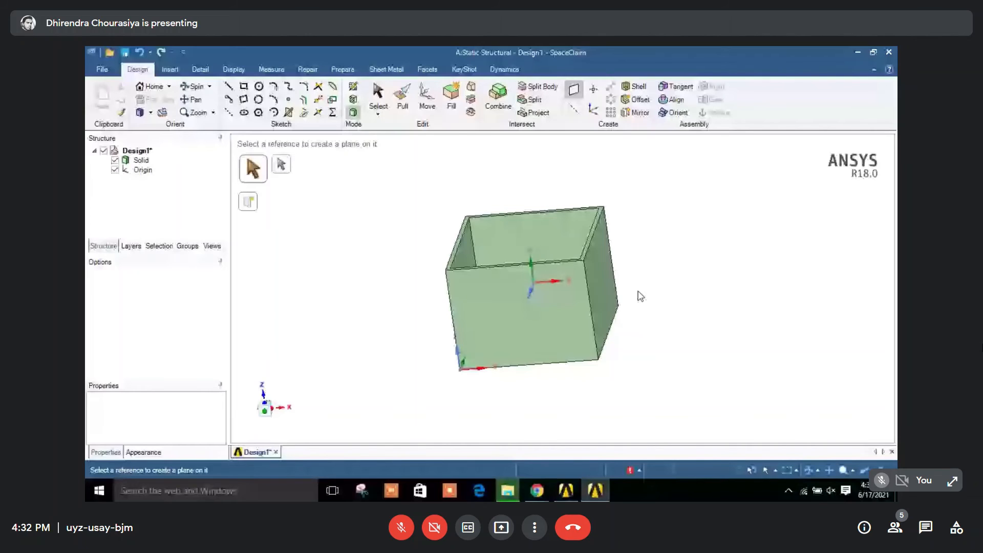
click(623, 251)
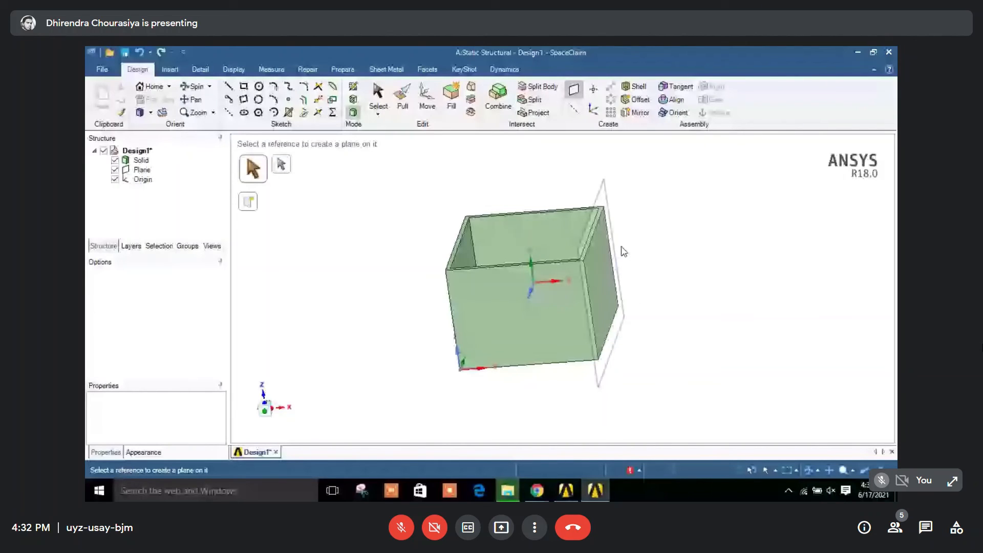
key(m)
click(599, 190)
drag(647, 280, 807, 268)
click(676, 347)
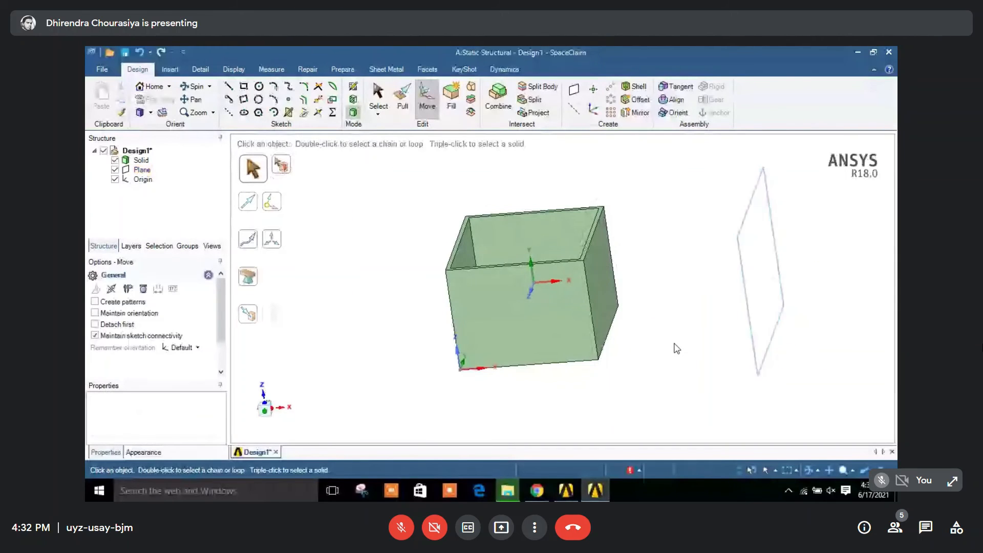
Step: Mirror the shelled box about the offset reference plane, with merged objects and mirror relationships enabled
scroll(677, 348, down, 3)
scroll(677, 348, down, 1)
click(635, 113)
scroll(768, 282, up, 4)
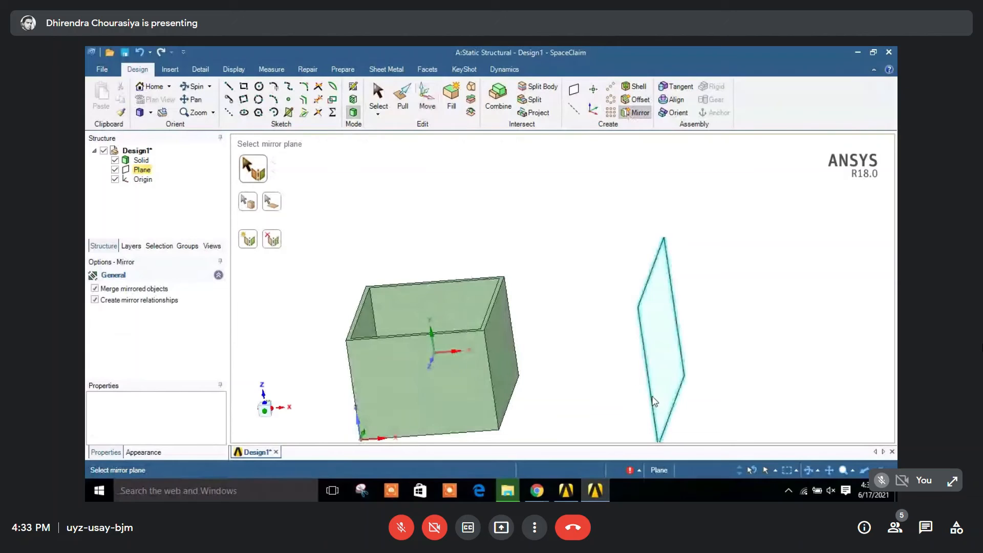
click(654, 401)
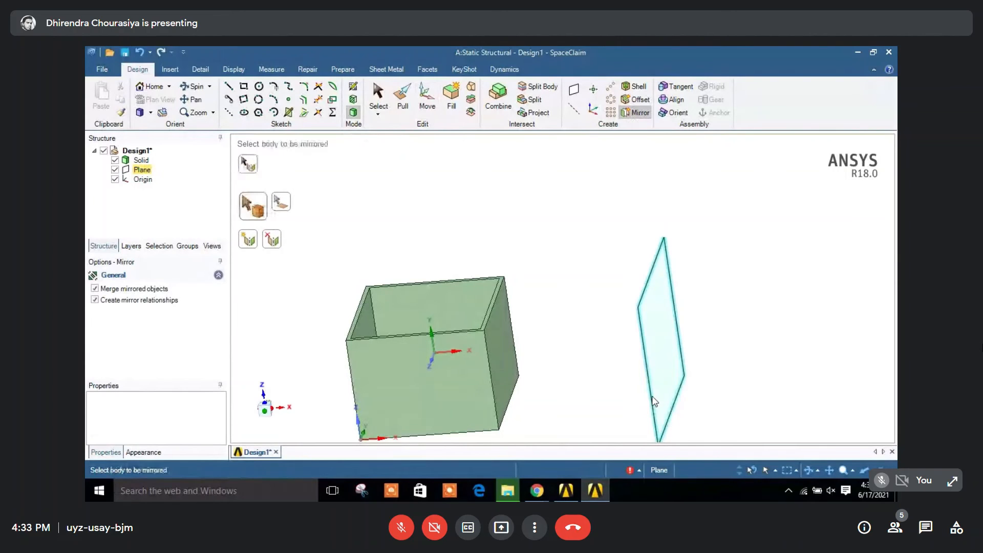
scroll(500, 395, down, 3)
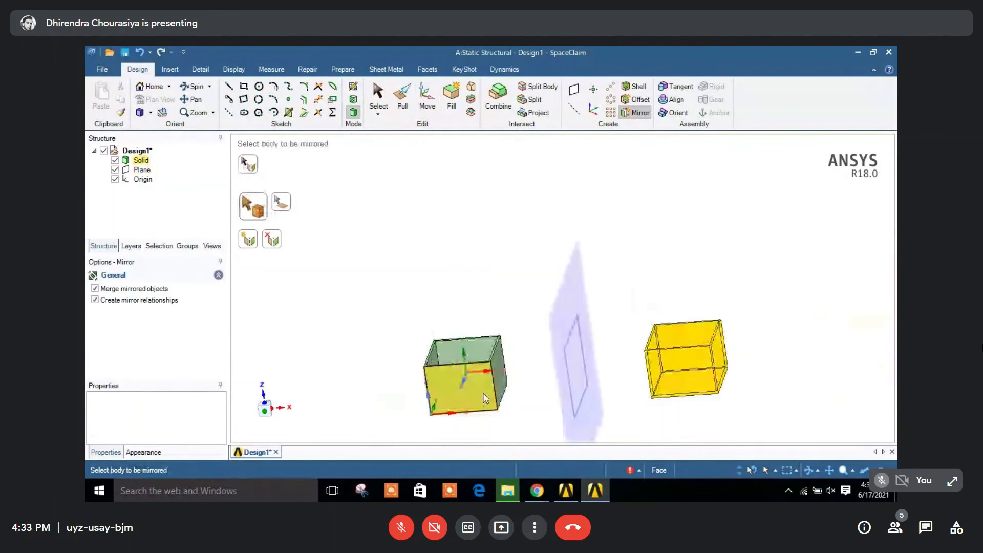
click(486, 398)
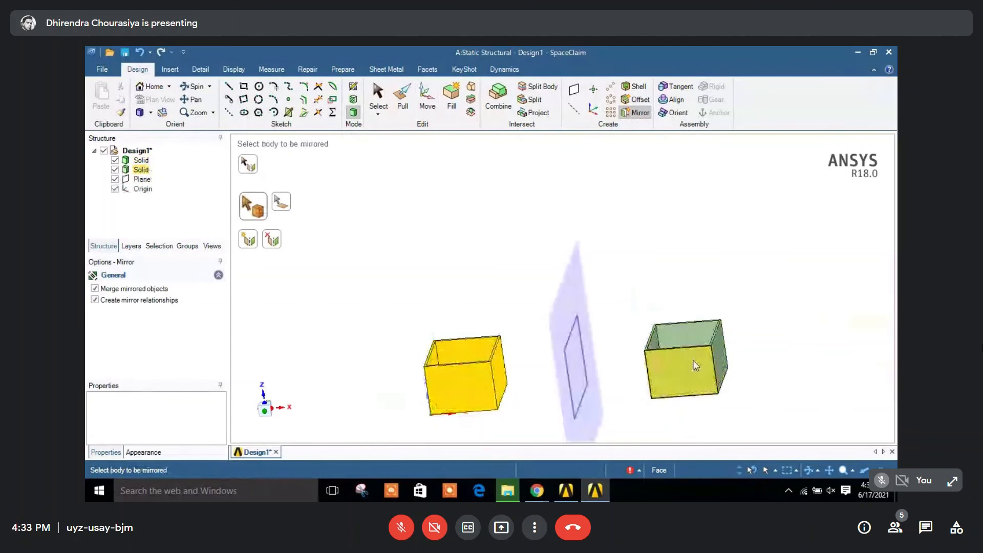
Step: End the mirroring and delete the reference plane between the two boxes
scroll(745, 358, up, 3)
click(745, 360)
click(501, 282)
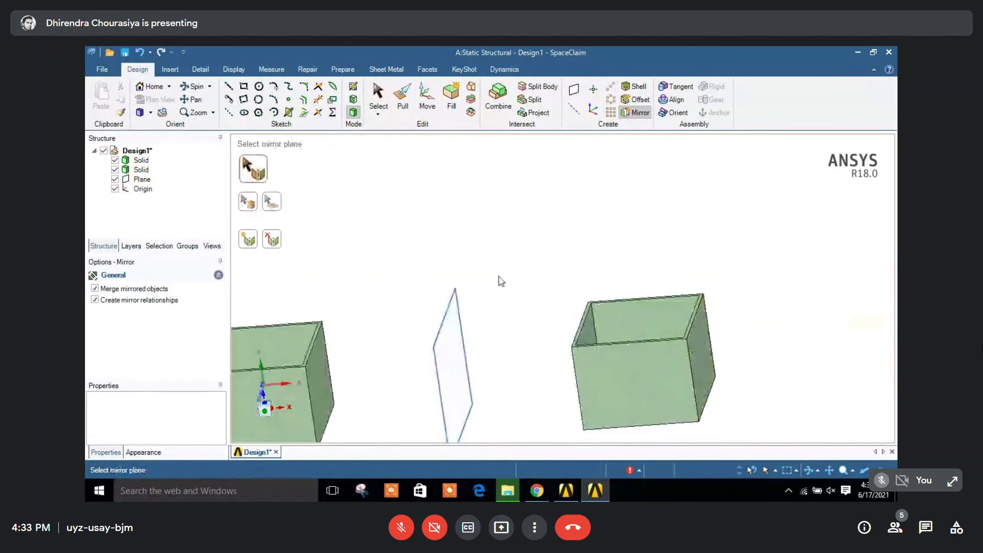
click(450, 319)
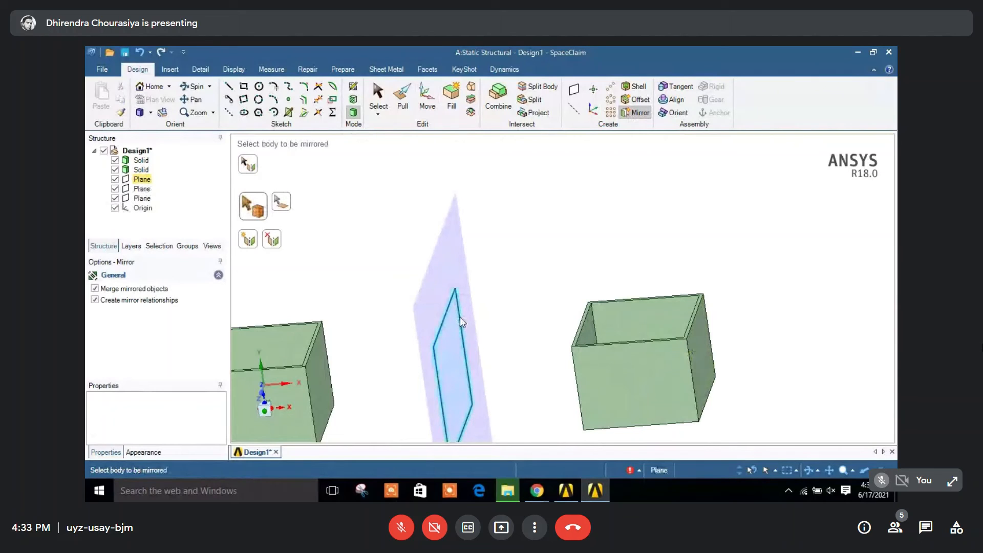
click(460, 318)
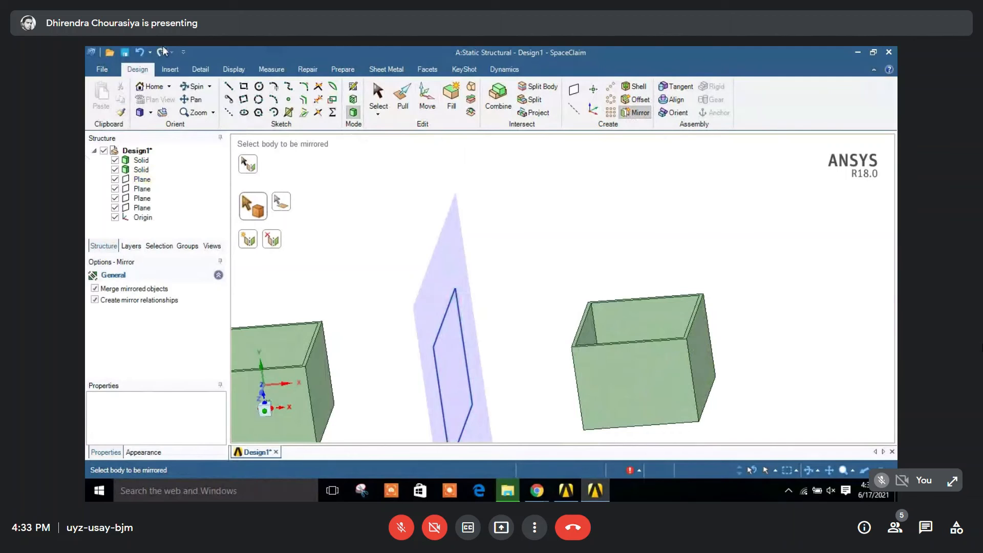
click(463, 326)
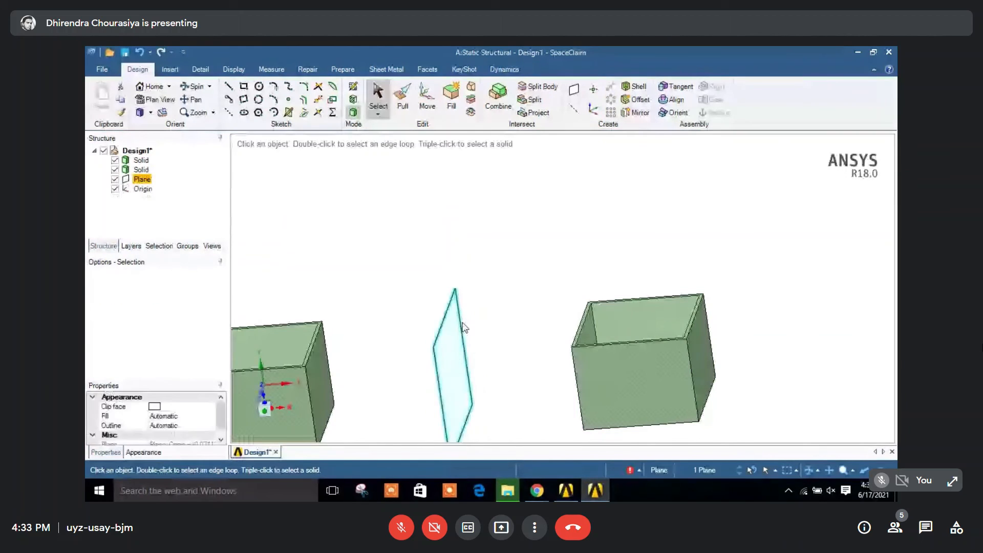
key(Delete)
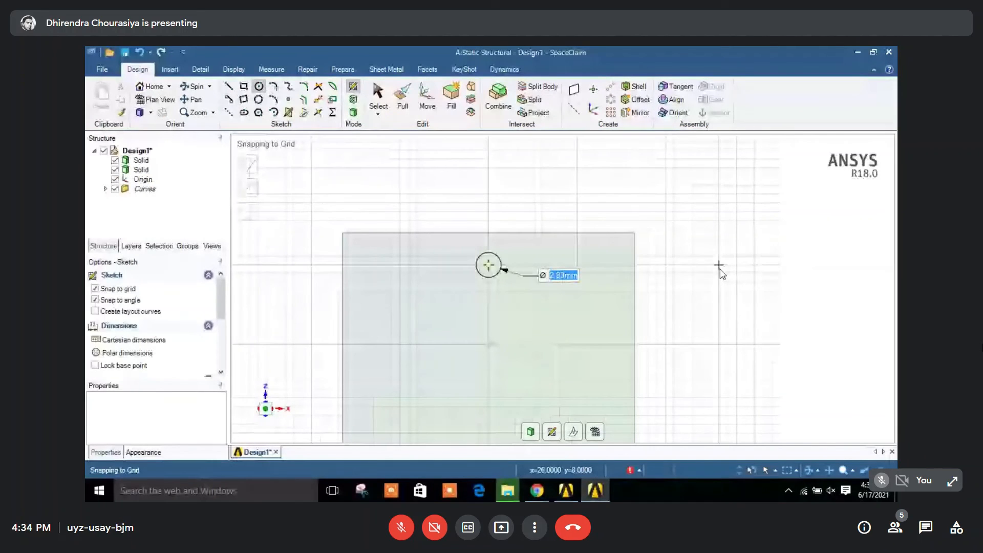
Step: Finish the small circle sketch of about 2.83 mm diameter on the mirrored box's front face and return to 3D mode
key(Escape)
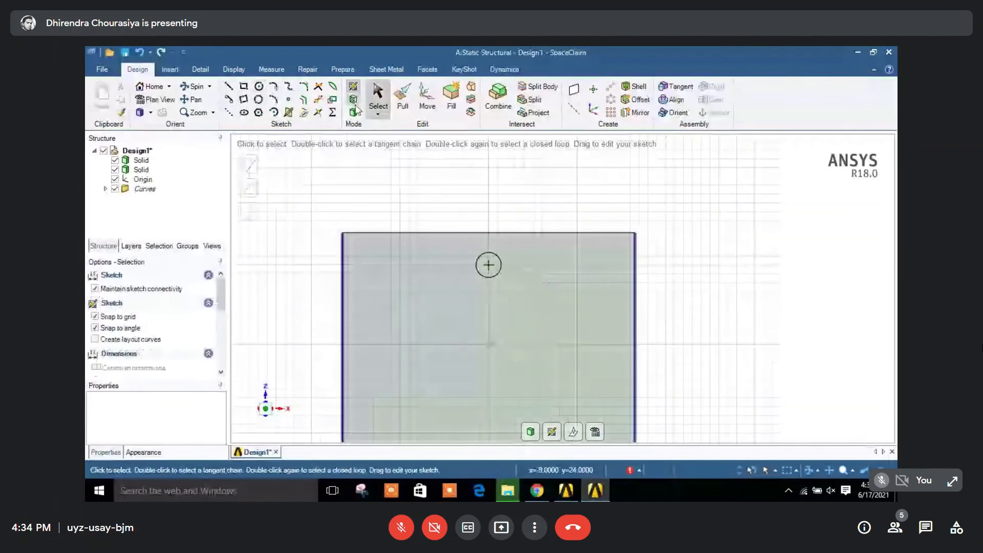
click(354, 111)
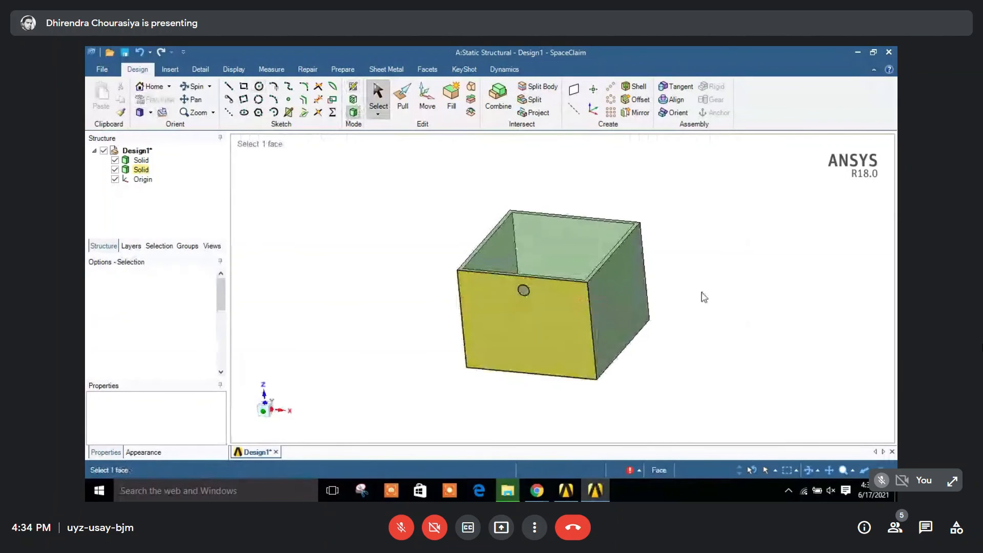
scroll(702, 295, up, 3)
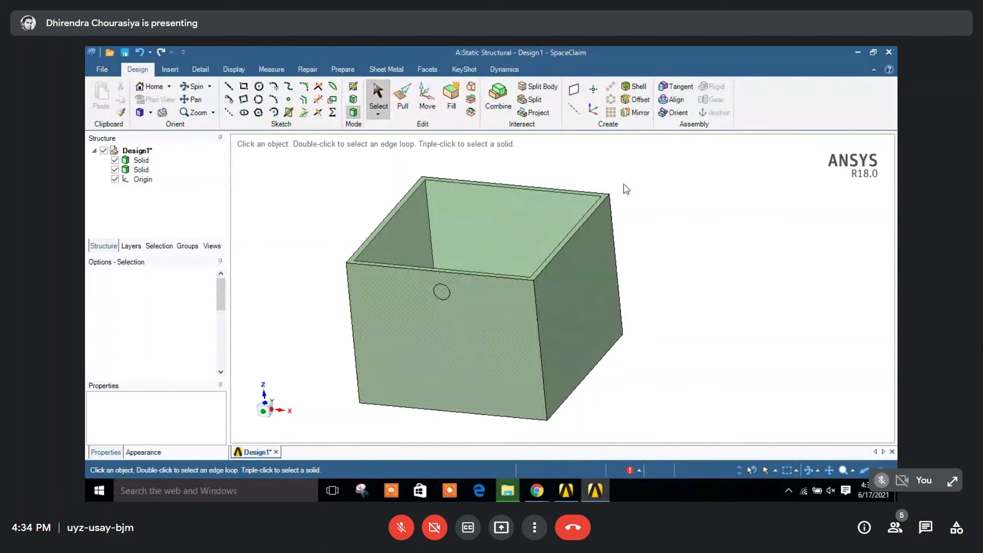
Step: Try a one-dimensional linear pattern of the circular face along the front vertical edge, with count 3 and 10 mm pitch
scroll(623, 184, down, 1)
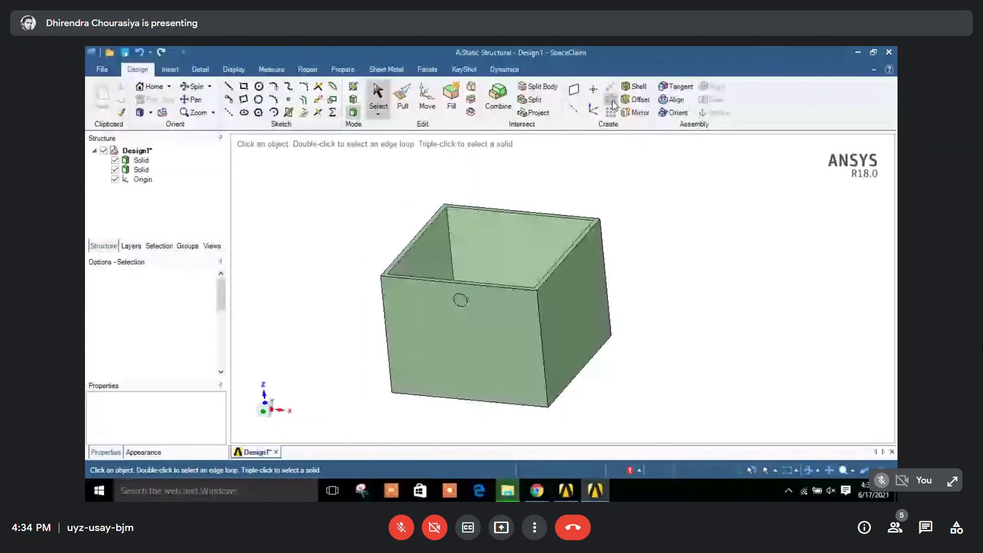
click(612, 101)
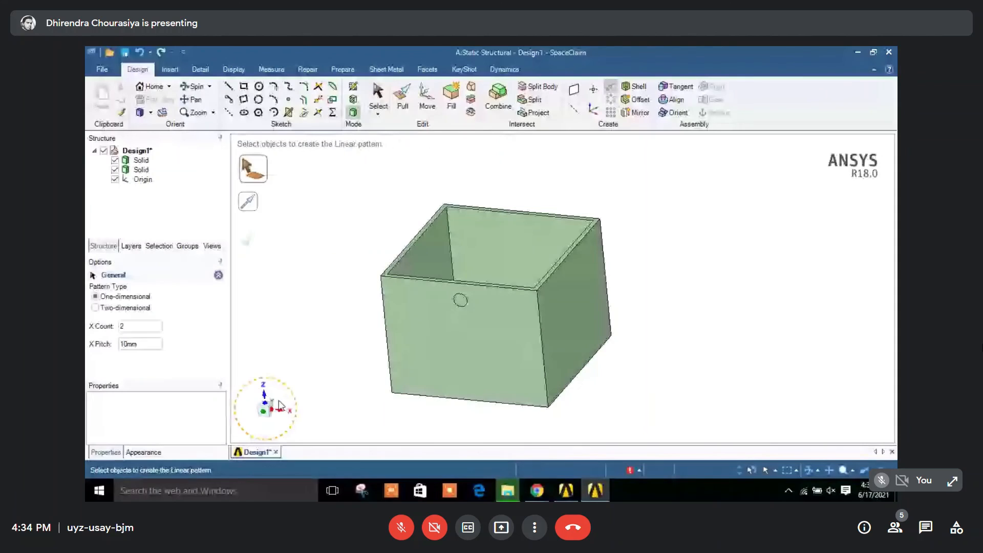
click(457, 303)
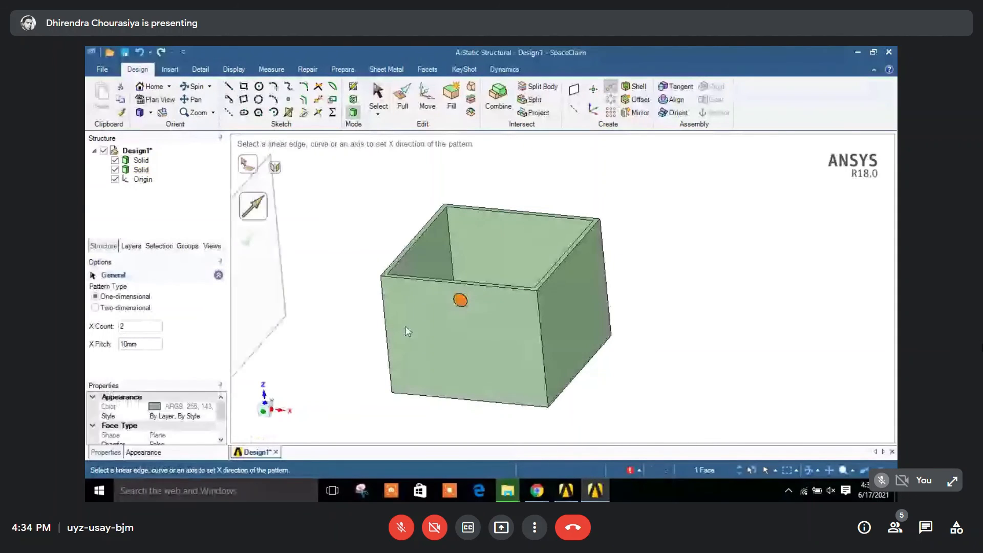
scroll(404, 326, down, 2)
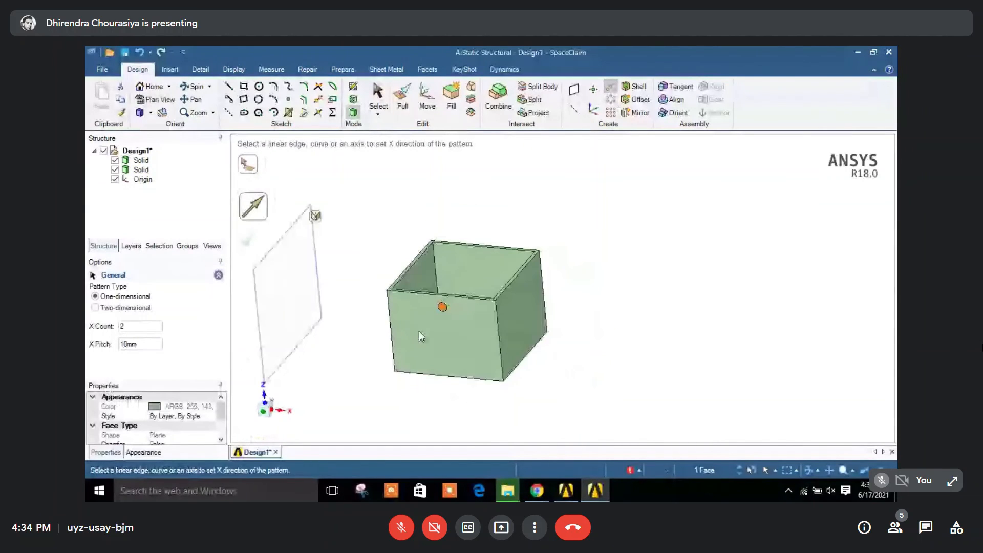
click(499, 339)
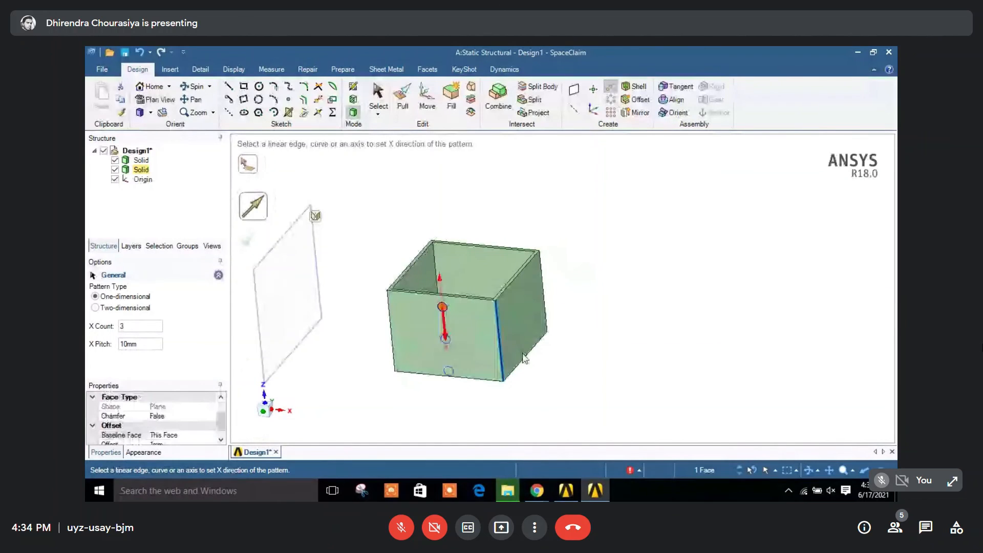
Step: Try to pull the circular face on the box's front wall outward about 2.77 mm with the Add option
scroll(463, 346, up, 2)
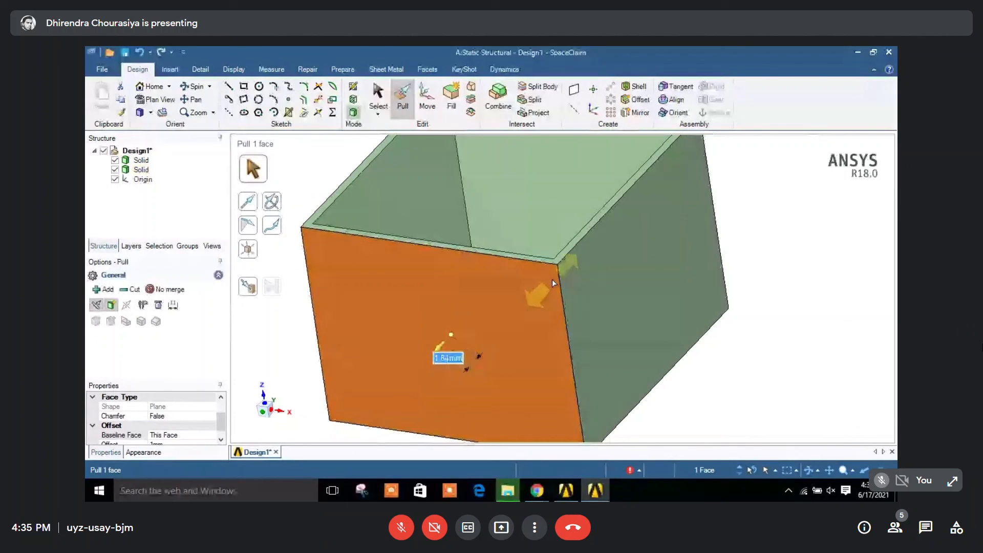
click(443, 266)
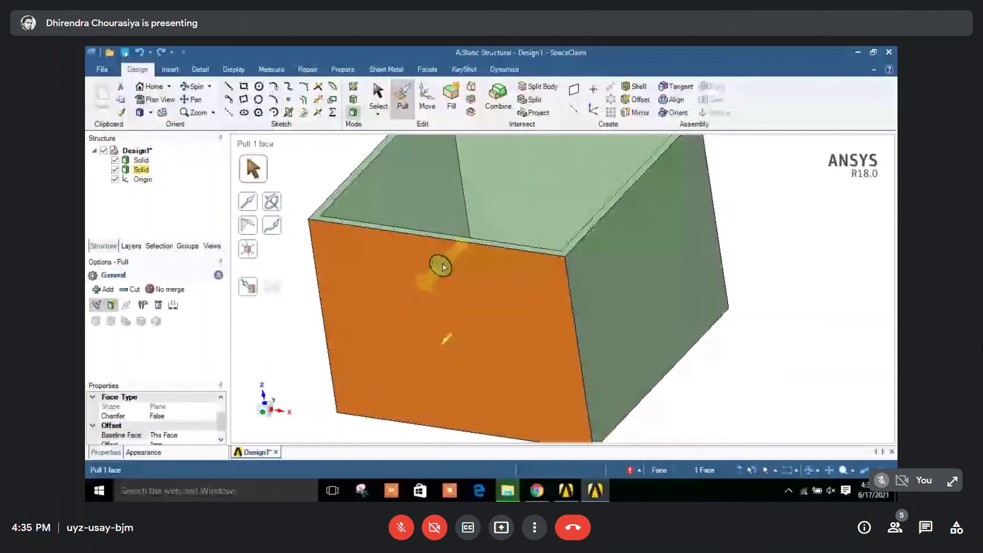
click(443, 266)
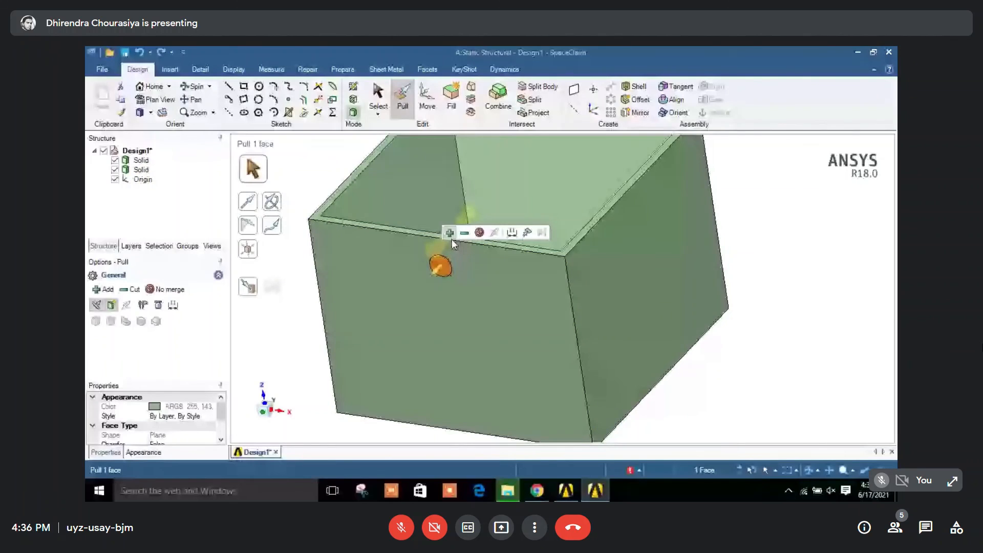
click(451, 235)
drag(440, 266, 751, 333)
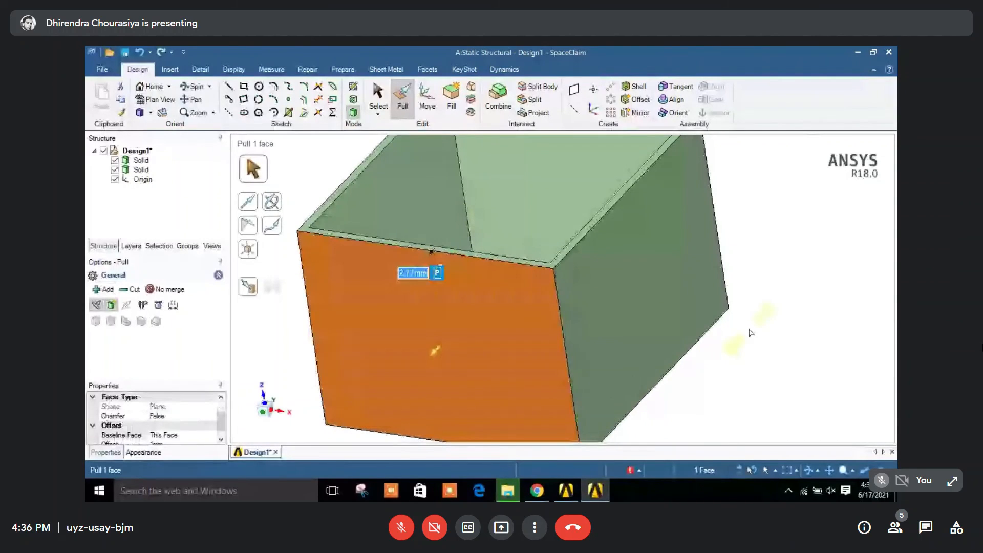
key(Escape)
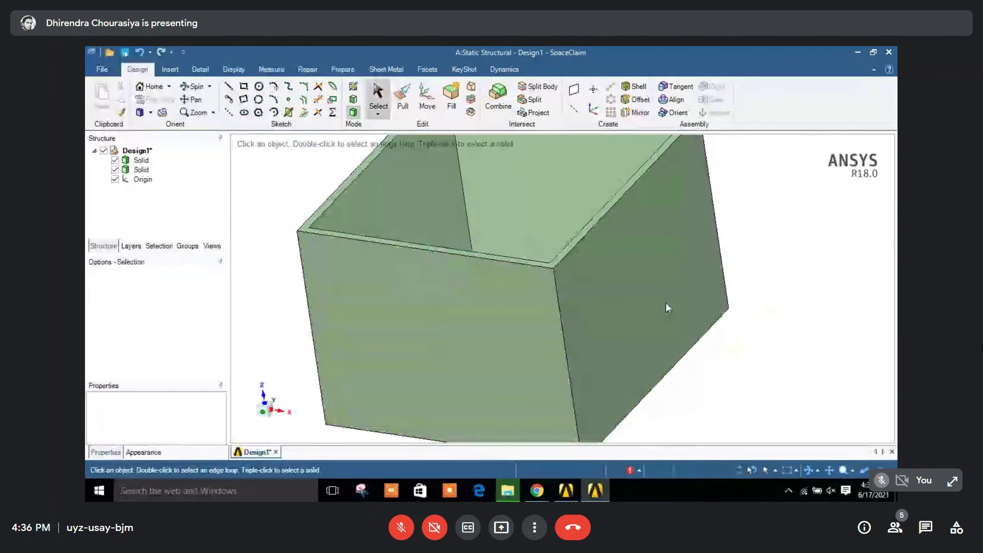
Step: Select both shelled boxes together and delete them
scroll(666, 306, down, 5)
drag(661, 362, 380, 249)
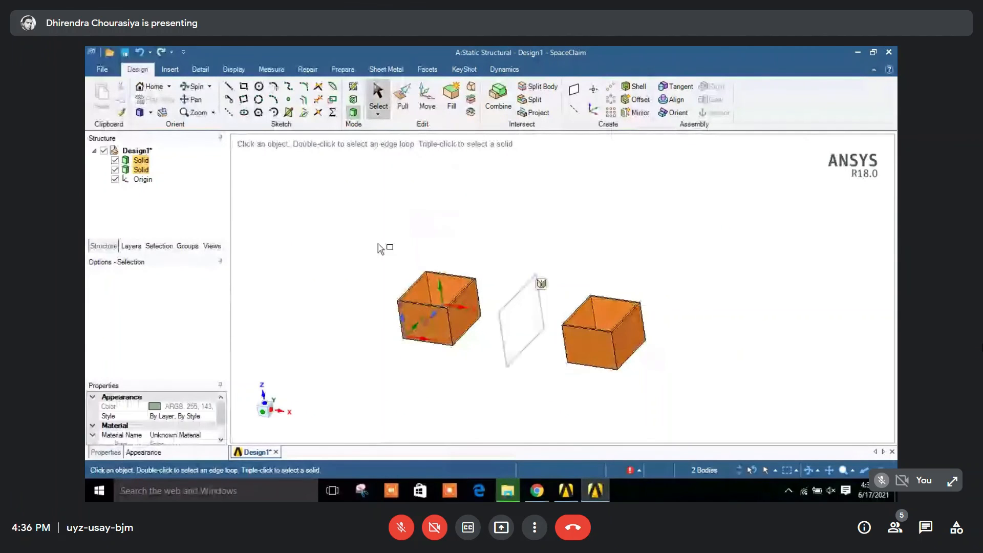
key(Delete)
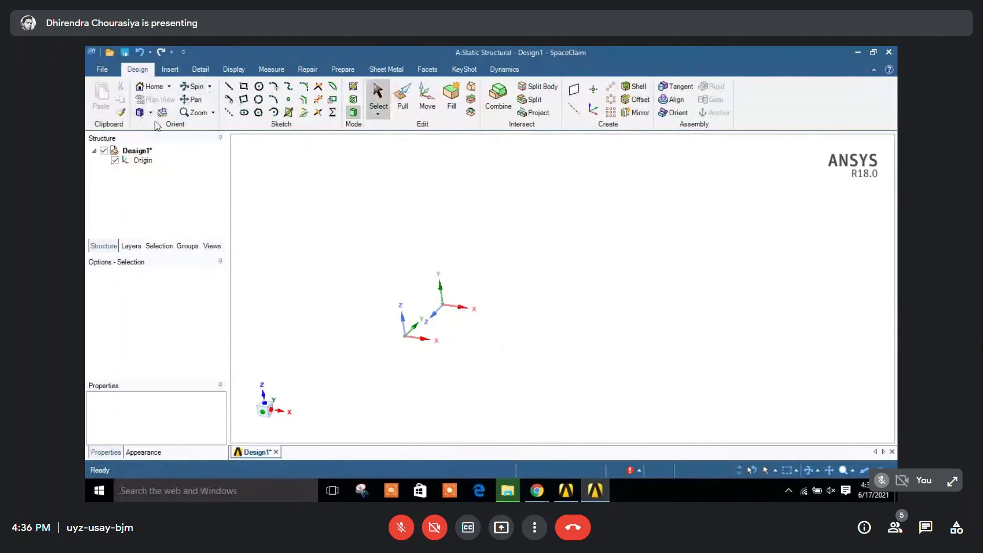
Step: Sketch a circle of about 62 mm diameter centred at the origin on the XZ plane
click(352, 86)
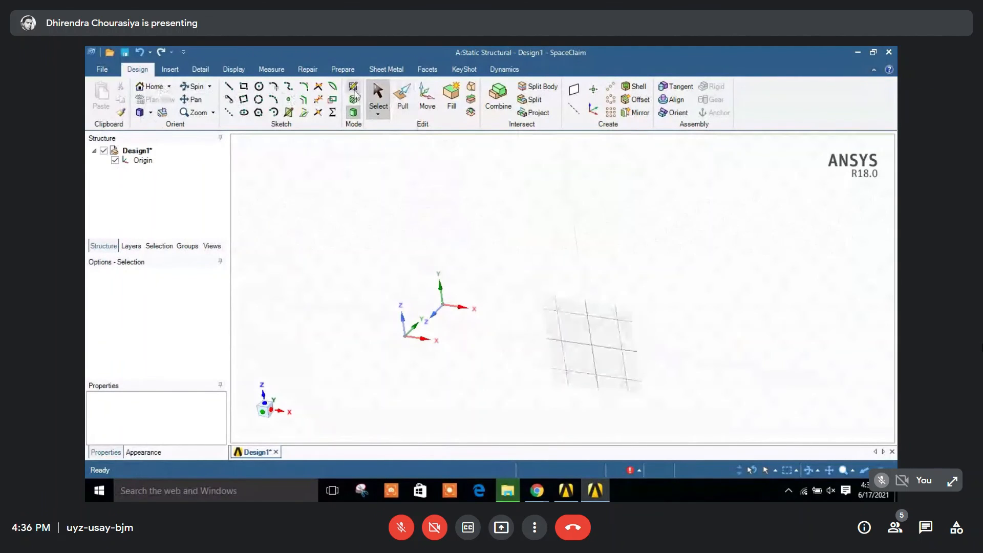
click(439, 328)
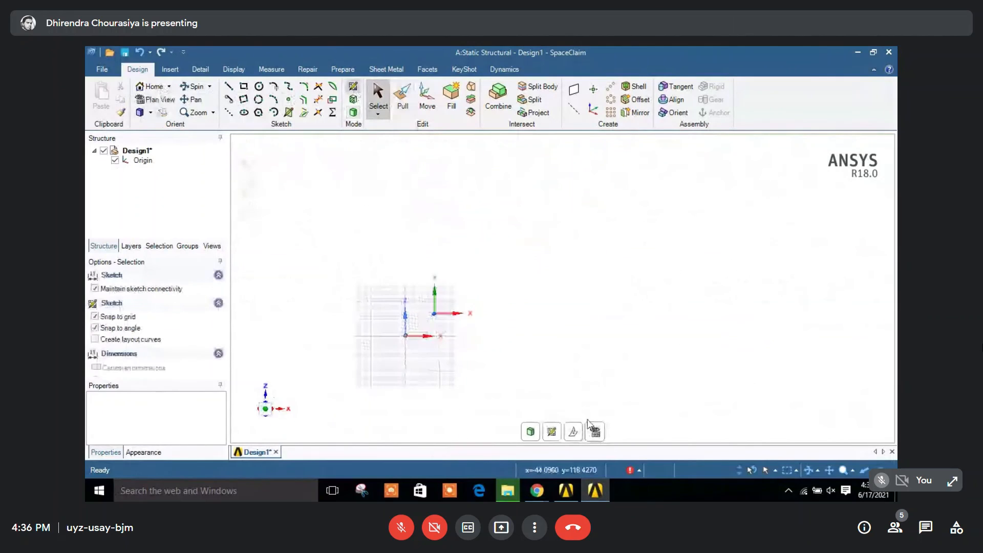
key(c)
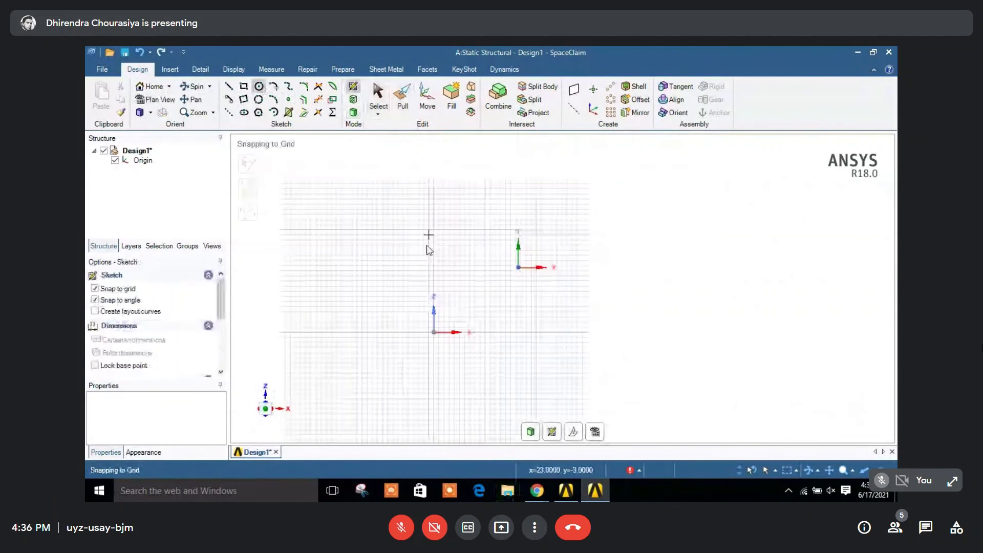
click(434, 333)
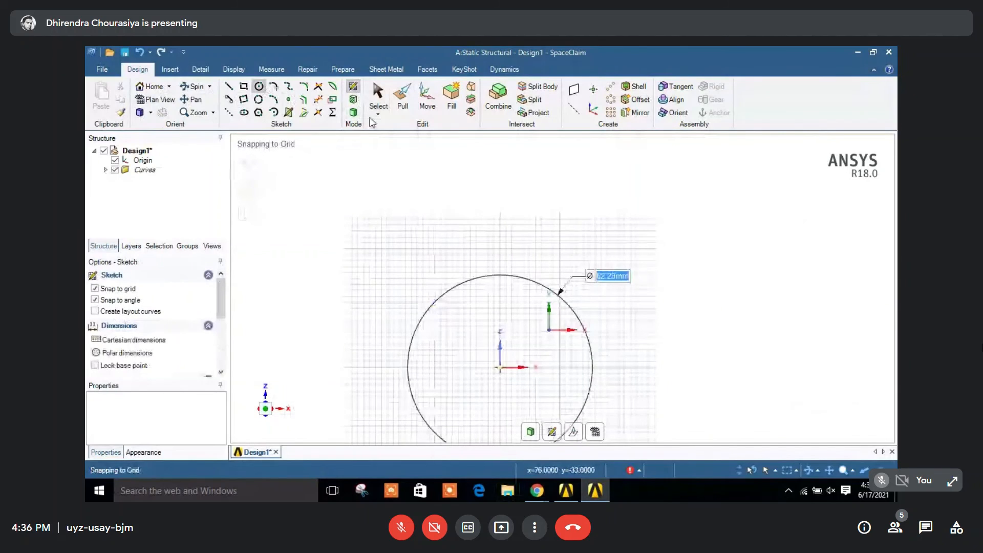
Step: Pull the circular surface upward along the Y axis into a solid cylinder
key(p)
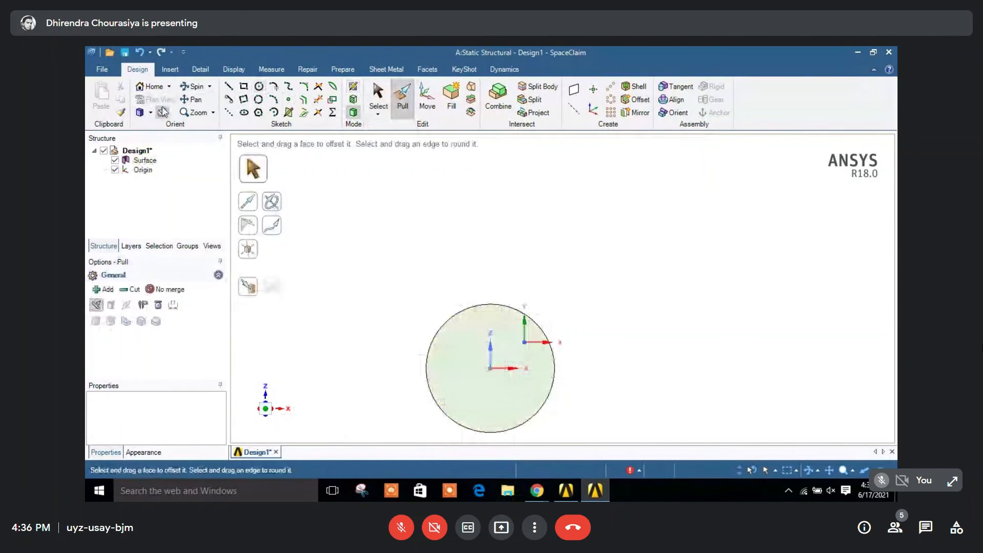
click(139, 112)
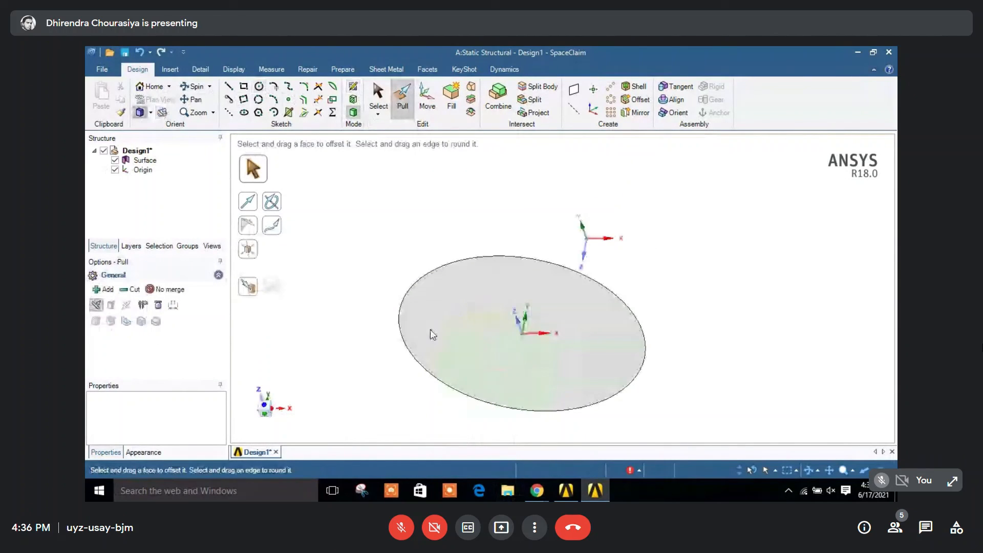
click(430, 334)
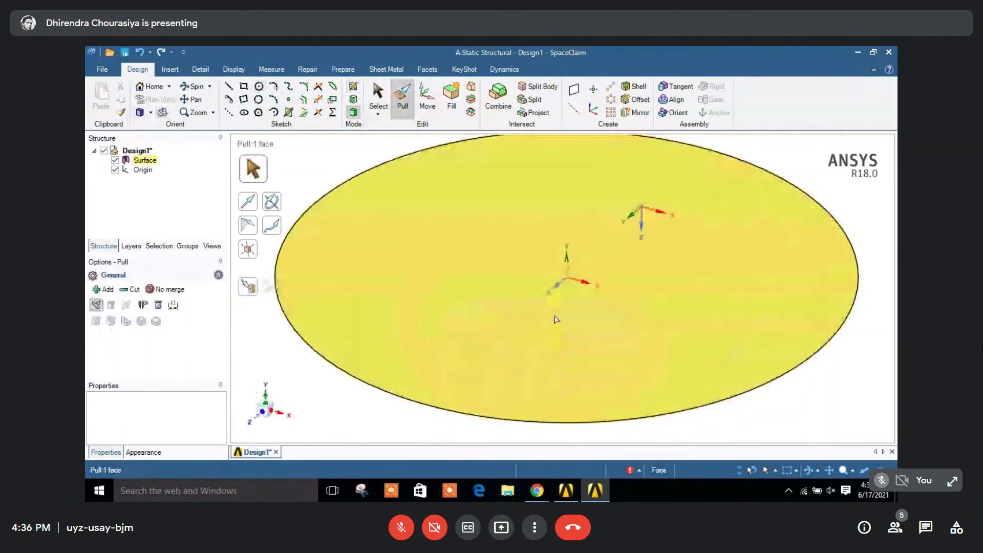
scroll(613, 287, down, 6)
drag(612, 294, 609, 197)
click(705, 202)
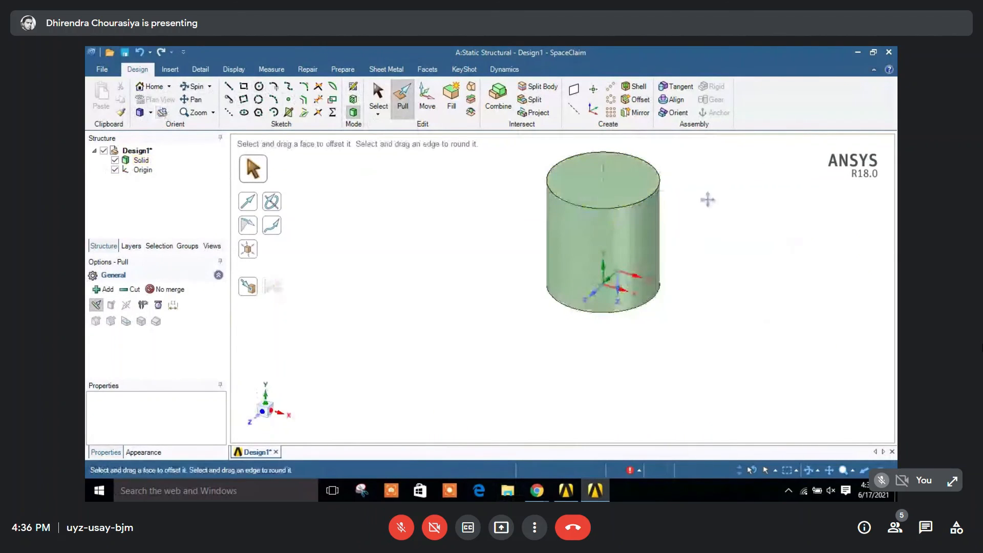
Step: Sketch a small circle of about 6.32 mm diameter on the cylinder's top face, near its rear edge
shift+middle_drag(708, 200, 616, 262)
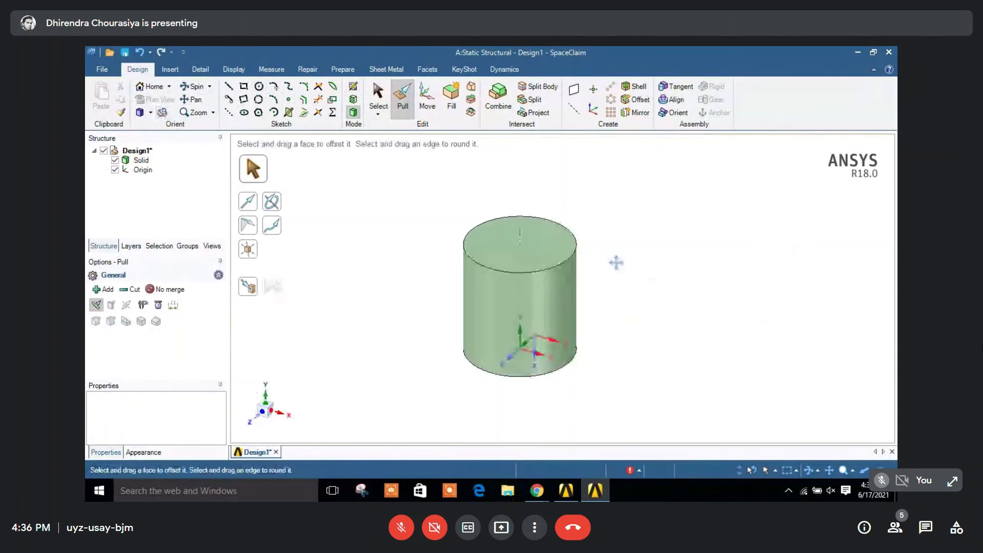
scroll(609, 214, up, 3)
scroll(609, 214, up, 3)
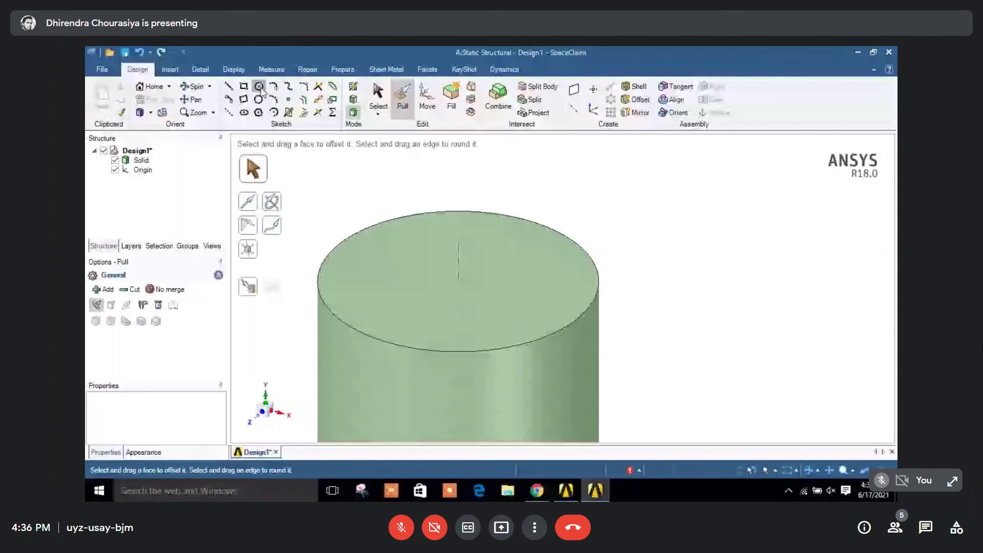
click(260, 88)
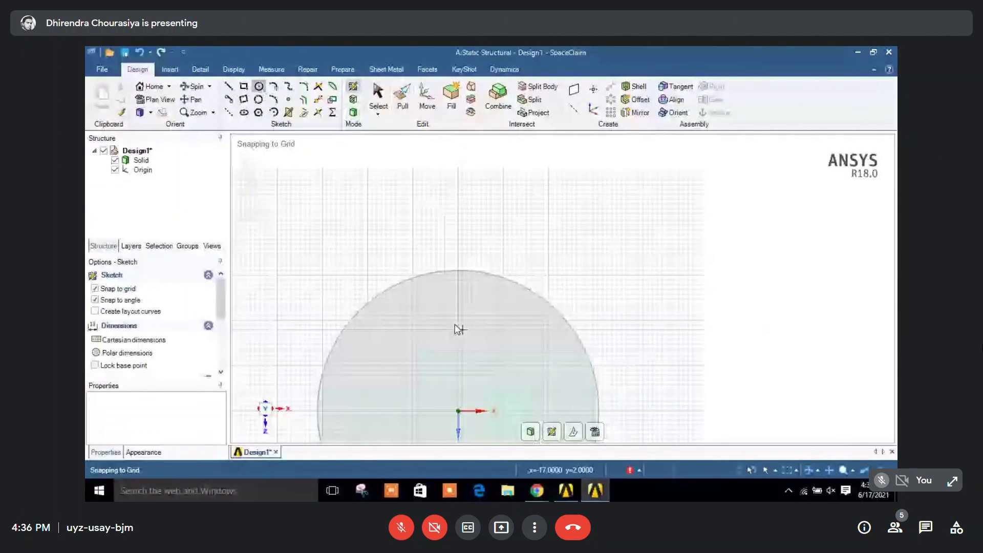
click(458, 306)
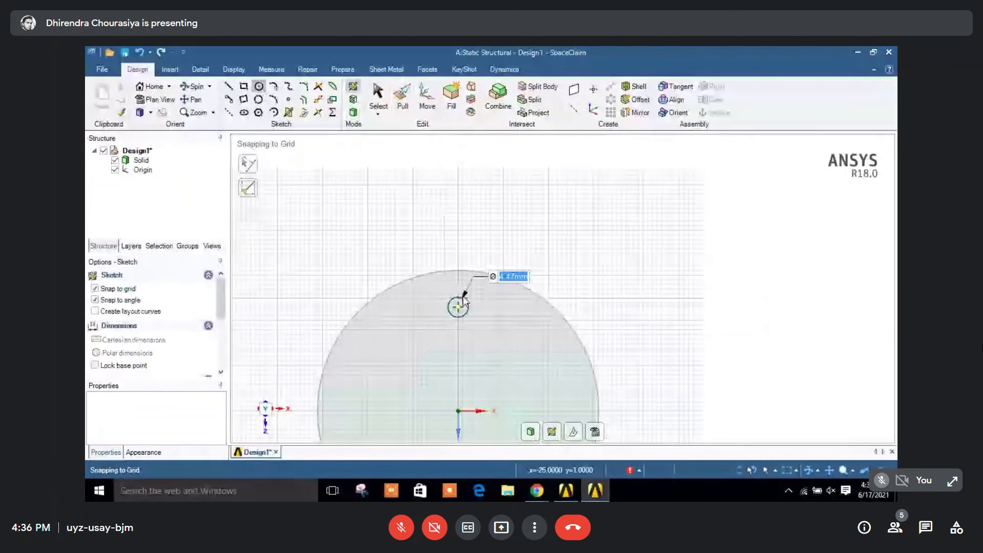
click(472, 305)
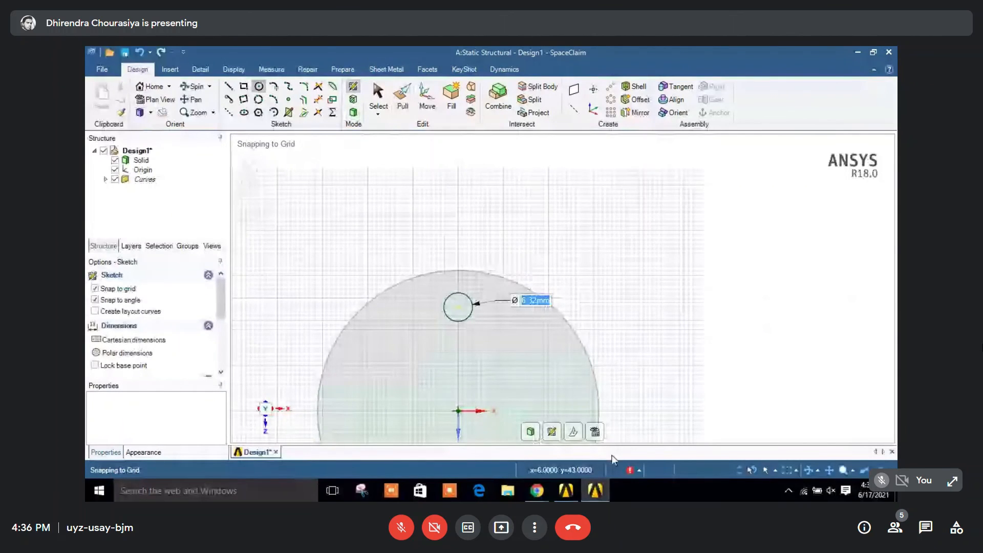
Step: Pull the small circular face down into the cylinder to cut a blind hole
key(p)
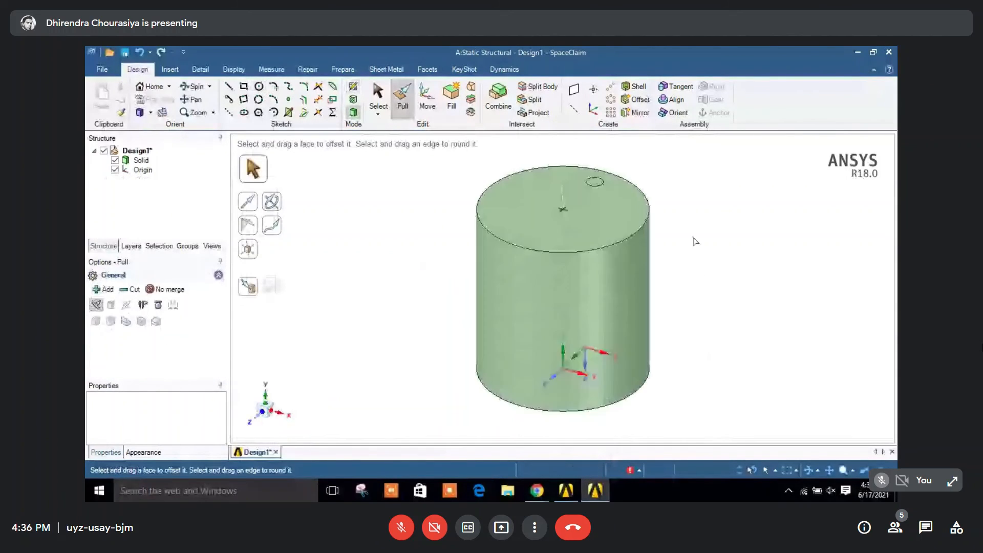
shift+middle_drag(696, 241, 596, 262)
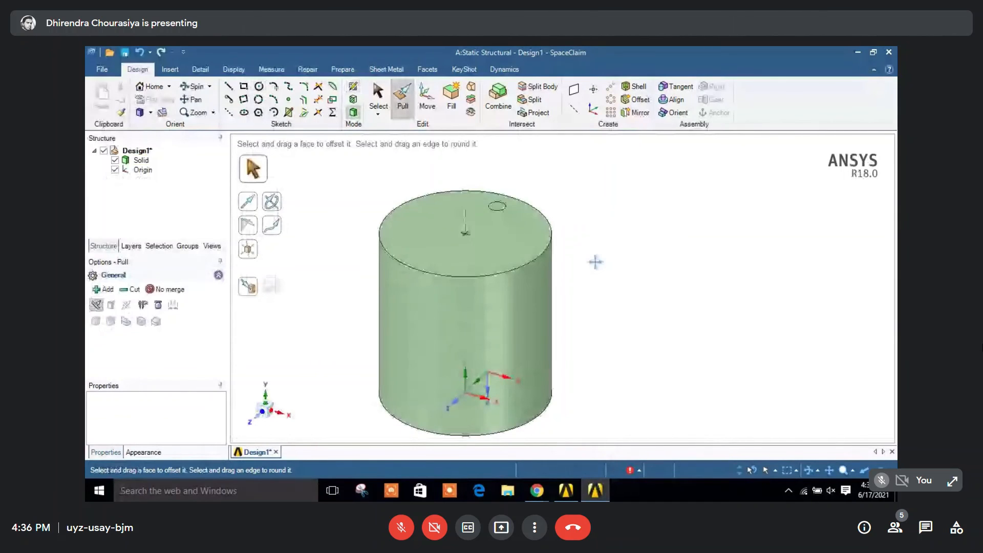
scroll(491, 213, up, 3)
click(487, 219)
drag(487, 219, 487, 409)
click(678, 350)
key(s)
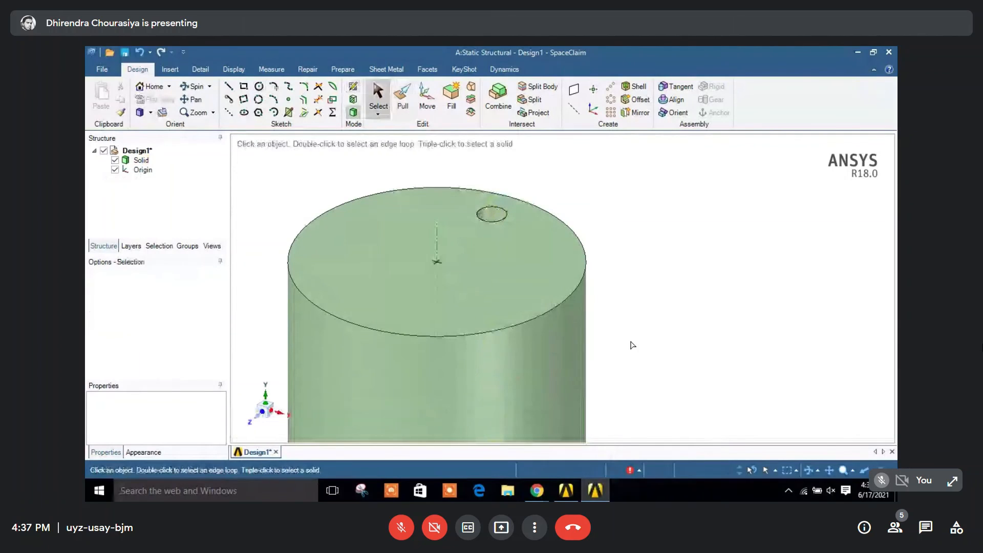
Step: Create a one-dimensional circular pattern of the hole about the cylinder's central axis, with count 8 over 360°
click(611, 100)
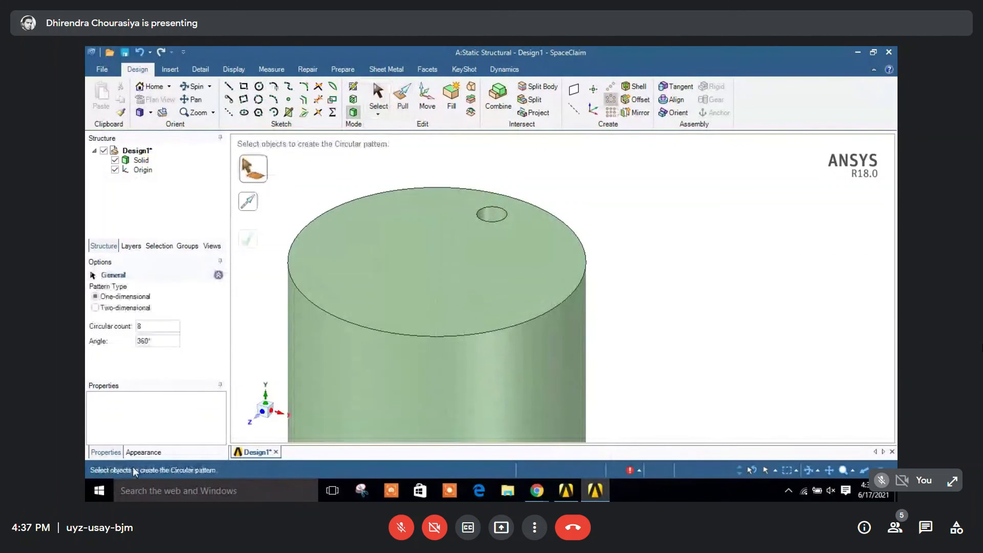
click(486, 214)
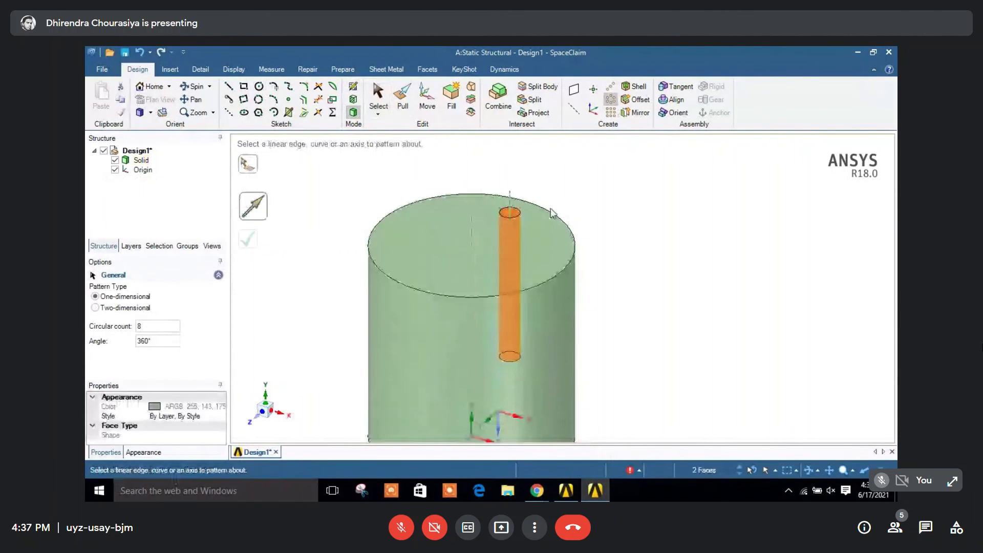
scroll(551, 208, down, 3)
scroll(616, 288, down, 2)
scroll(631, 310, up, 3)
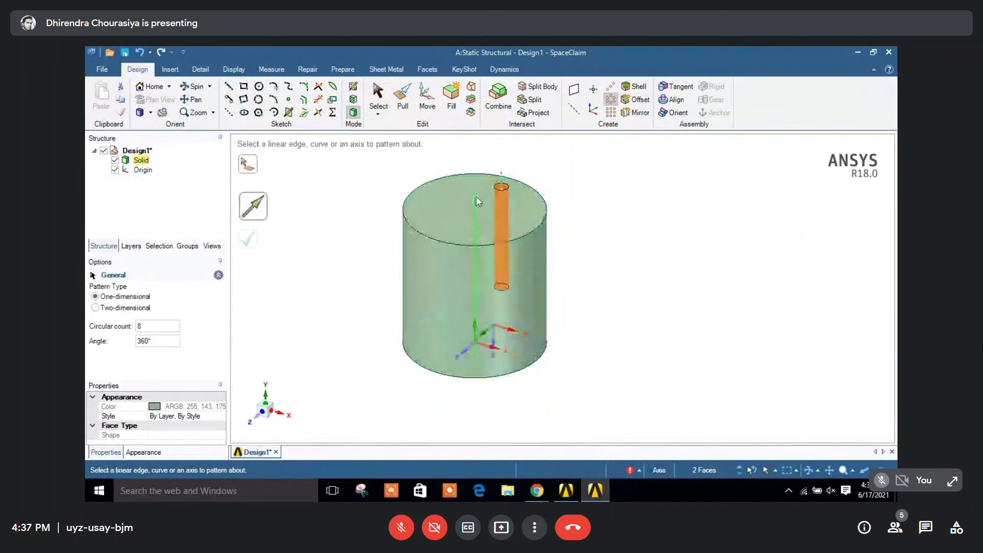
click(475, 196)
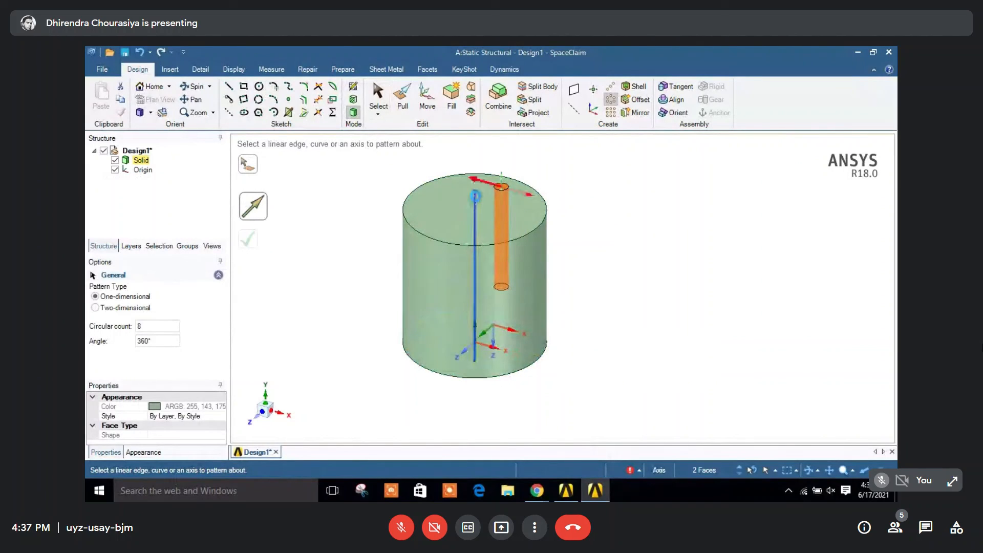
click(245, 243)
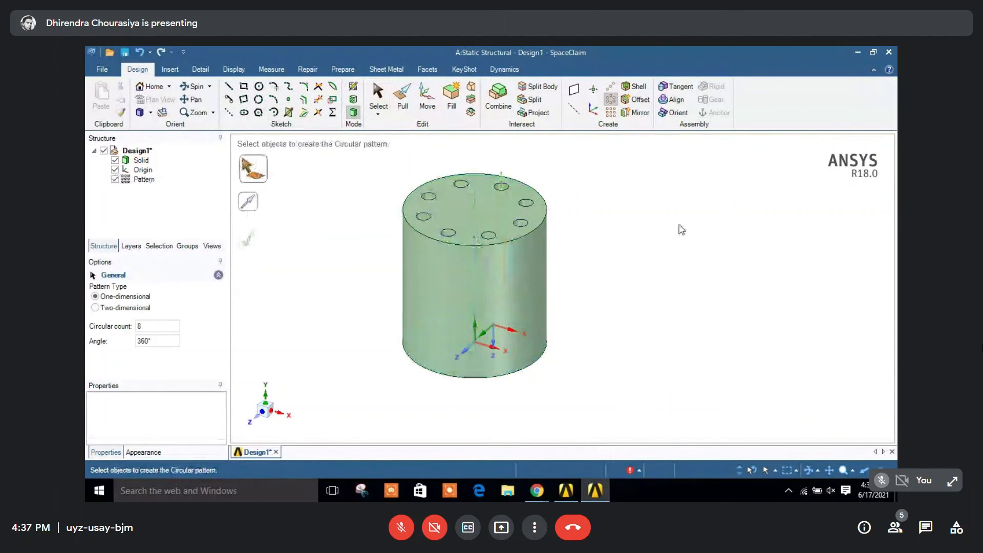